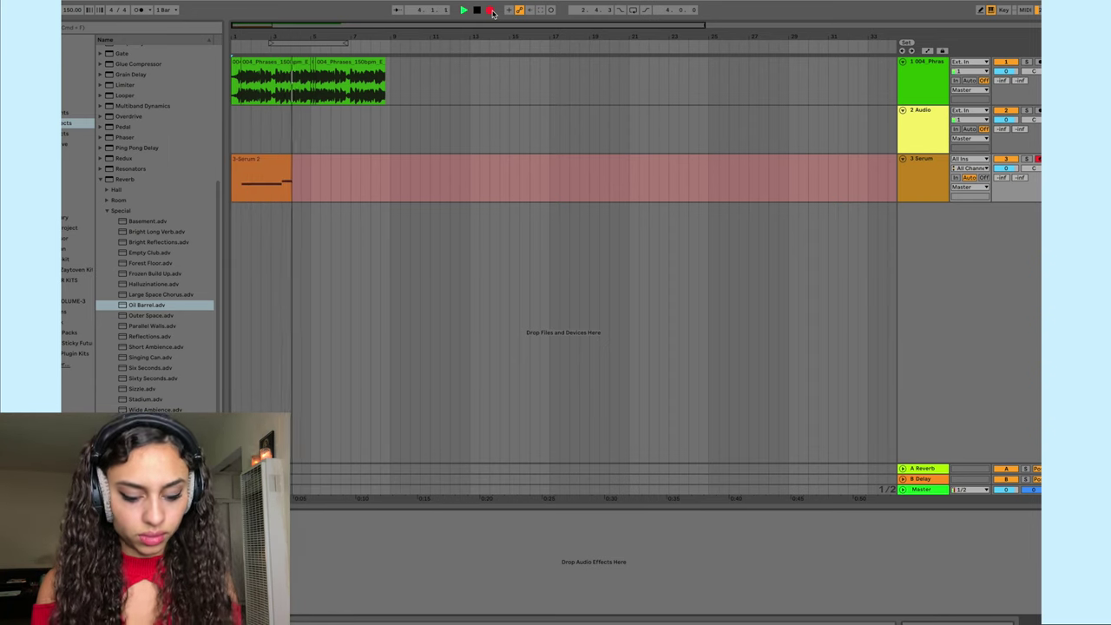
- Finish recording the Serum MIDI part, open the recorded clip and quantize all of its notes
left_click(491, 11)
left_click(280, 163)
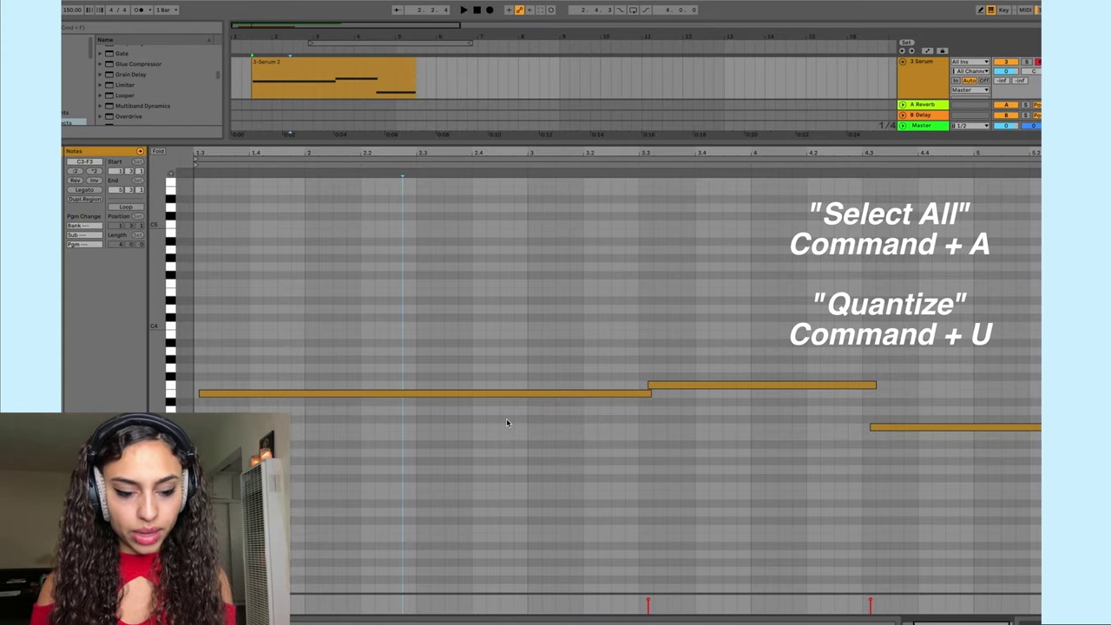
key("super+a")
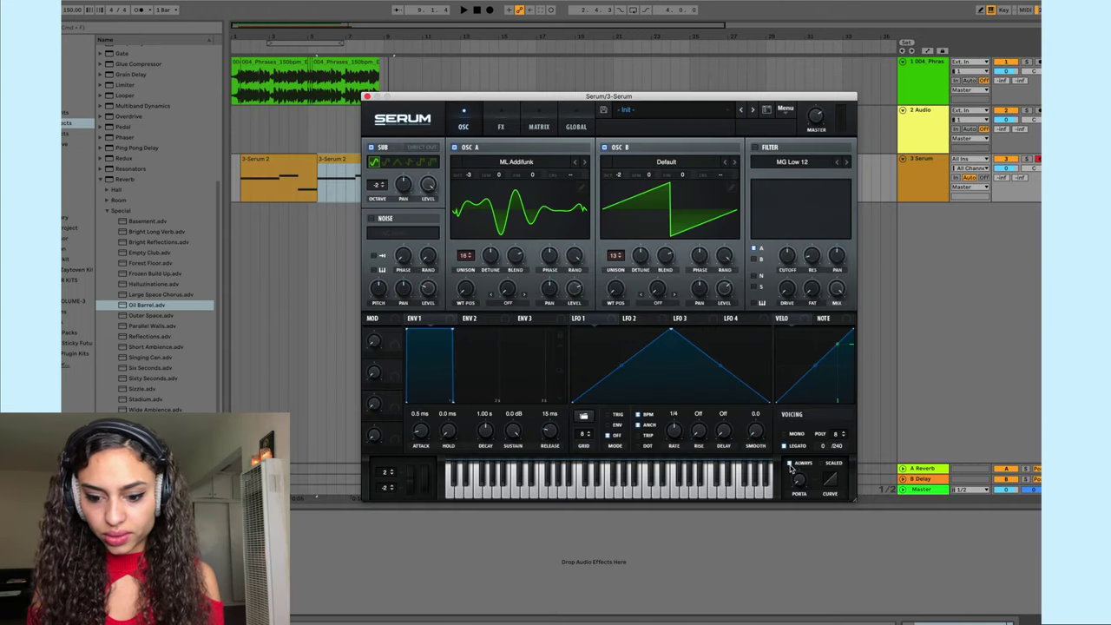
- Adjust the portamento amount of the Serum patch on track 3
left_click_drag(799, 481, 800, 491)
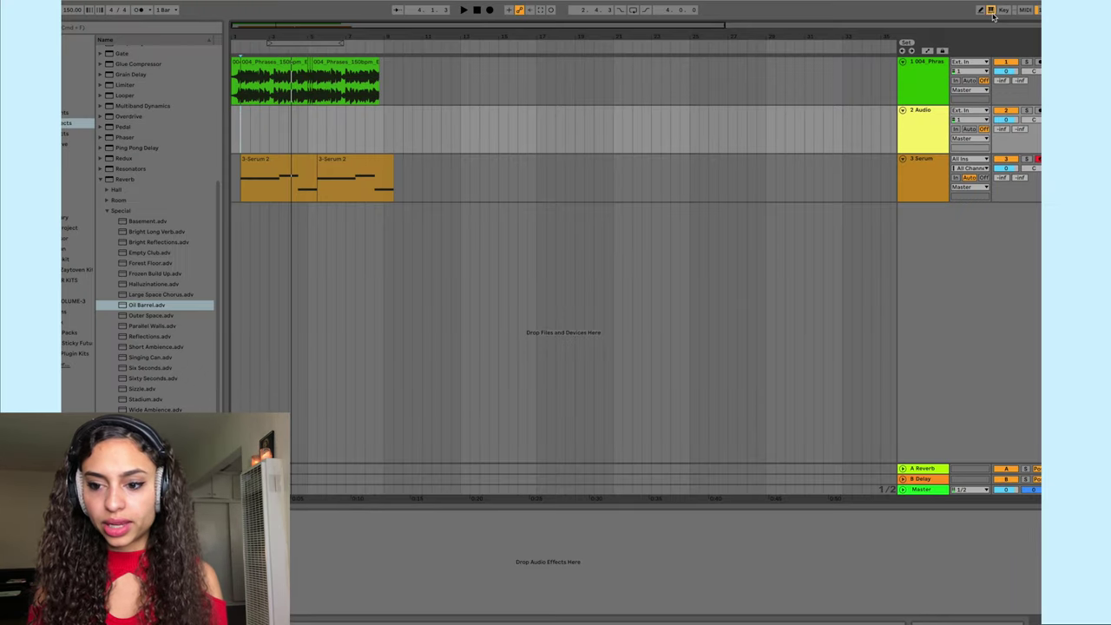
- Turn off the computer MIDI keyboard and show the automation lanes in the arrangement
left_click(993, 14)
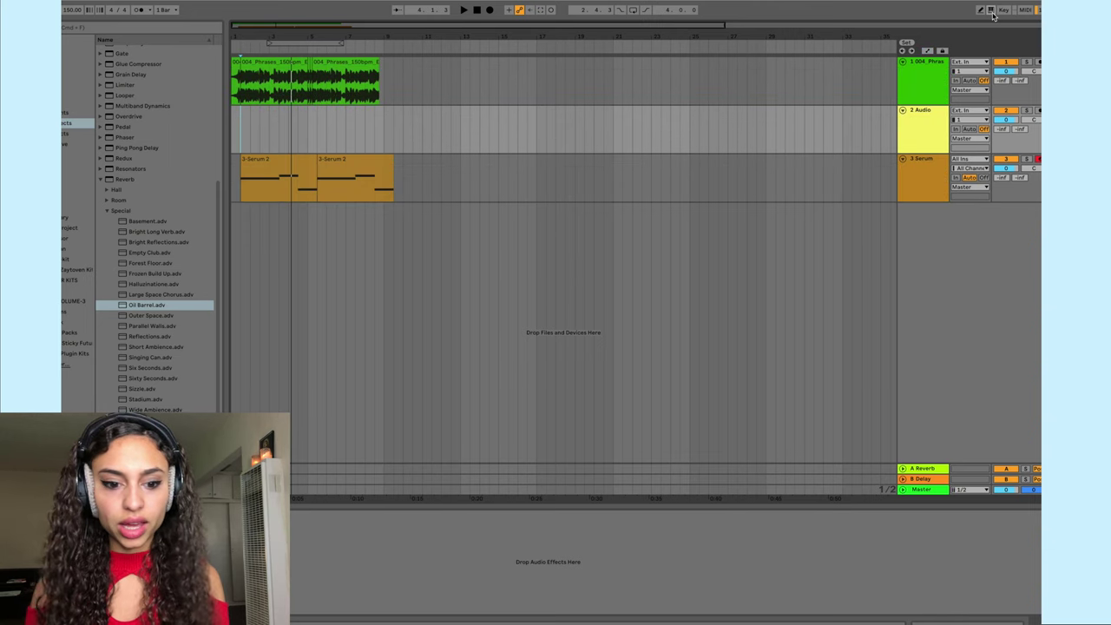
key("a")
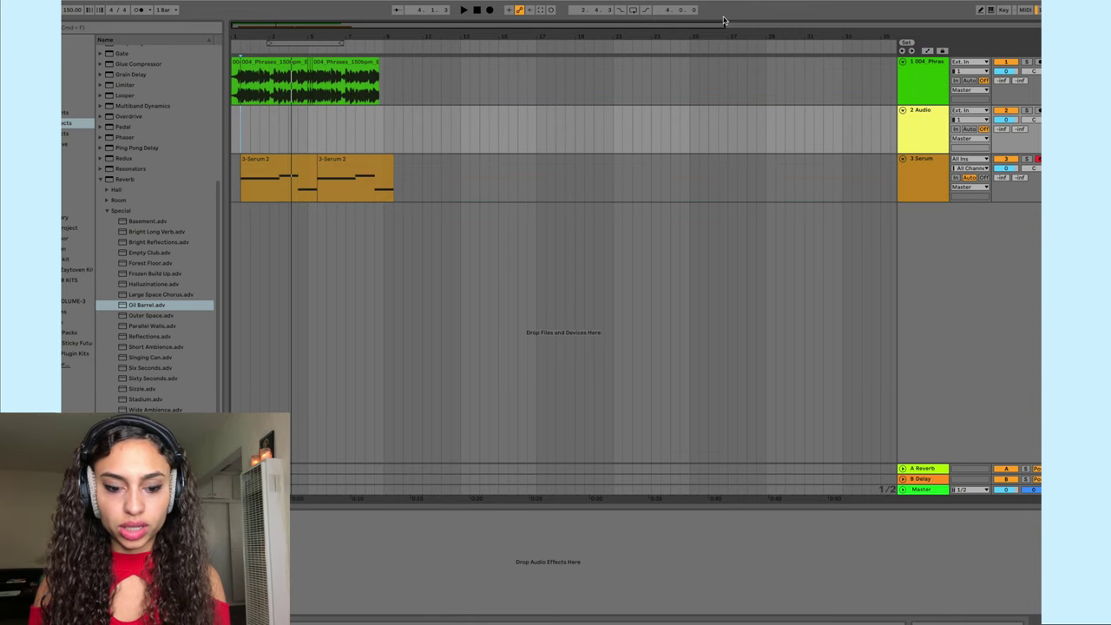
key("a")
- Draw a rising filter cutoff ramp over the first clip on the Serum track and play it back
left_click(241, 179)
key("space")
key("space")
left_click_drag(254, 178, 317, 166)
key("space")
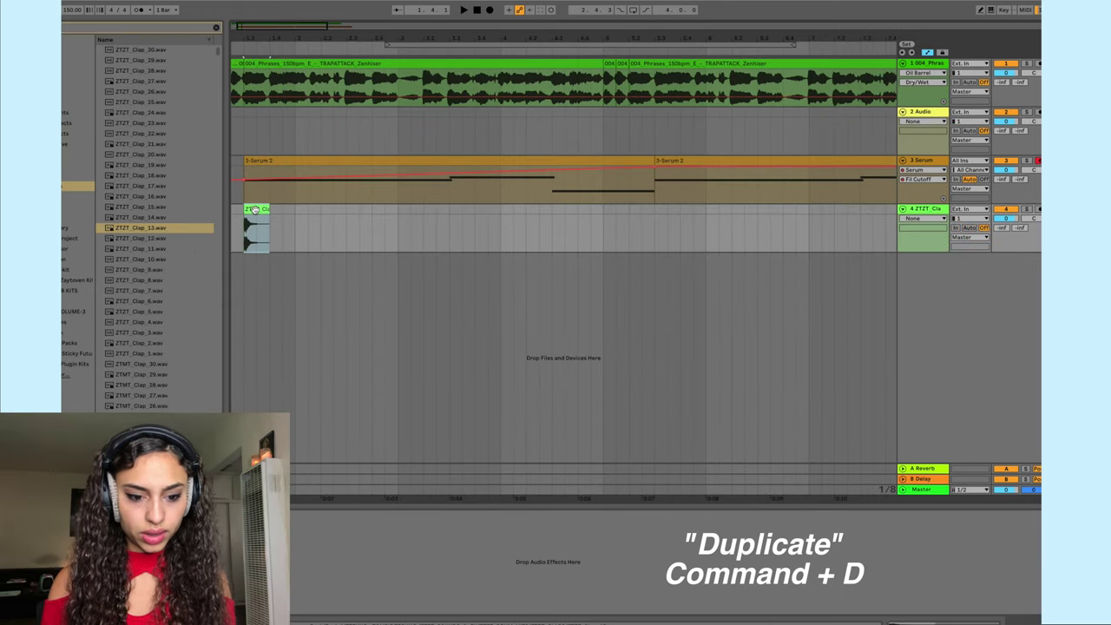
- Duplicate the ZTZT_Clap_13 clip repeatedly along track 4 to build a continuous clap pattern under the Serum clips
key("super+d")
key("super+d")
key("super+d")
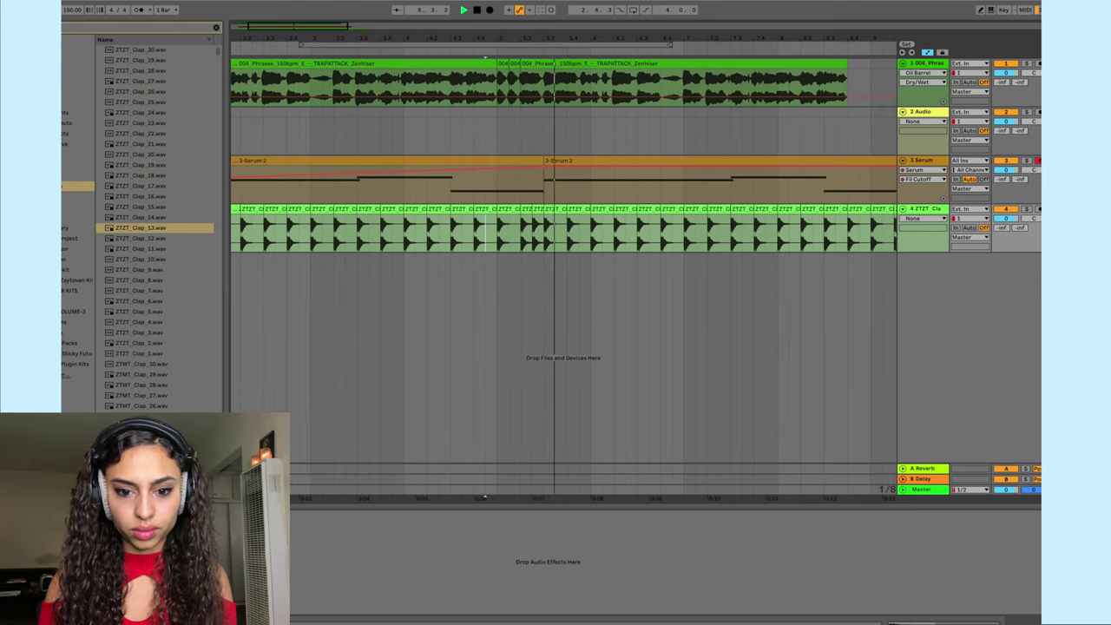
key("minus")
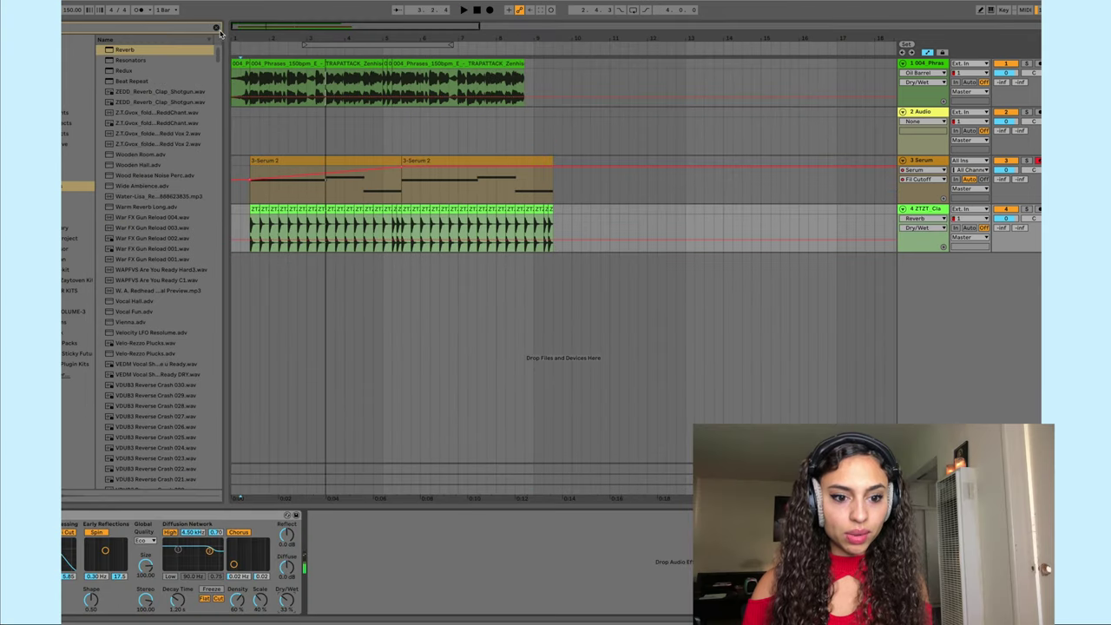
- Add an Auto Filter with a cutoff of about 1.43 kHz to the clap track and adjust its frequency automation
left_click(215, 28)
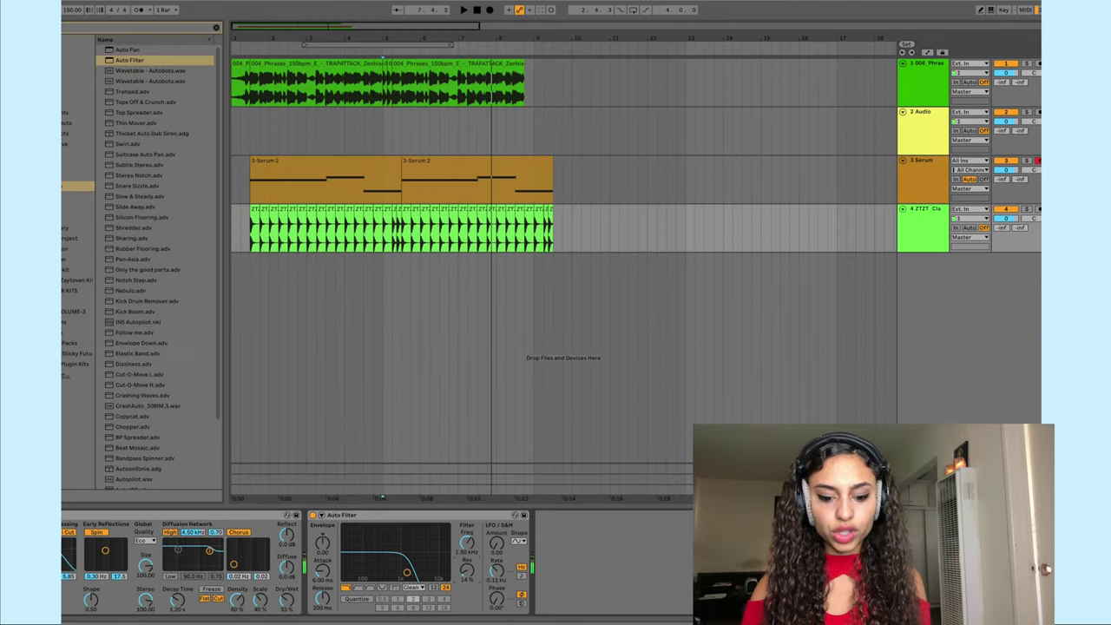
left_click_drag(467, 547, 469, 541)
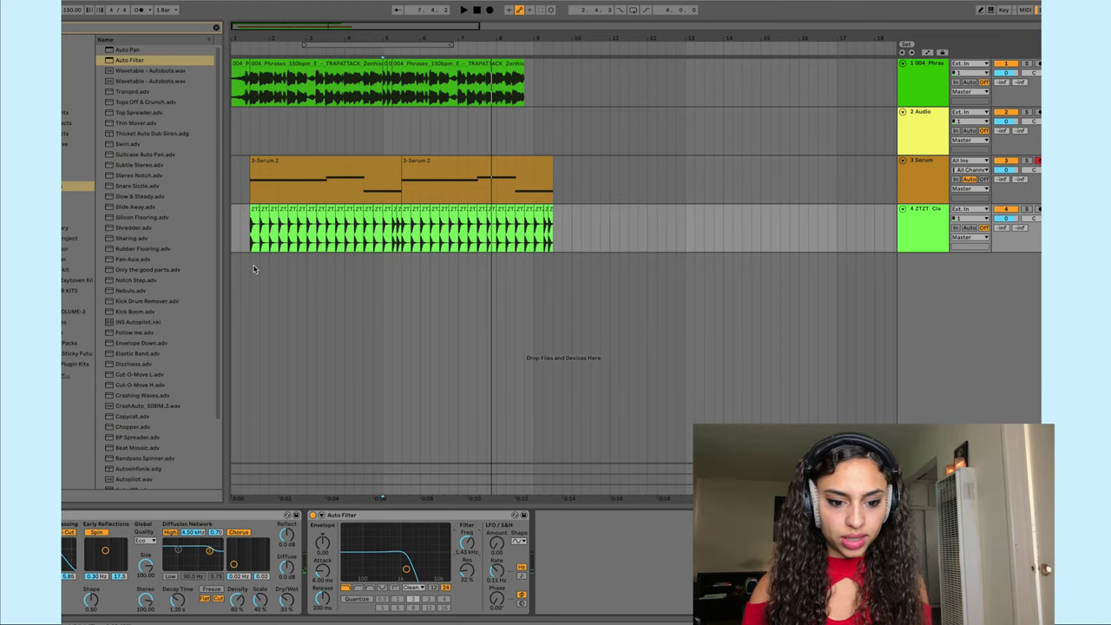
left_click(250, 229)
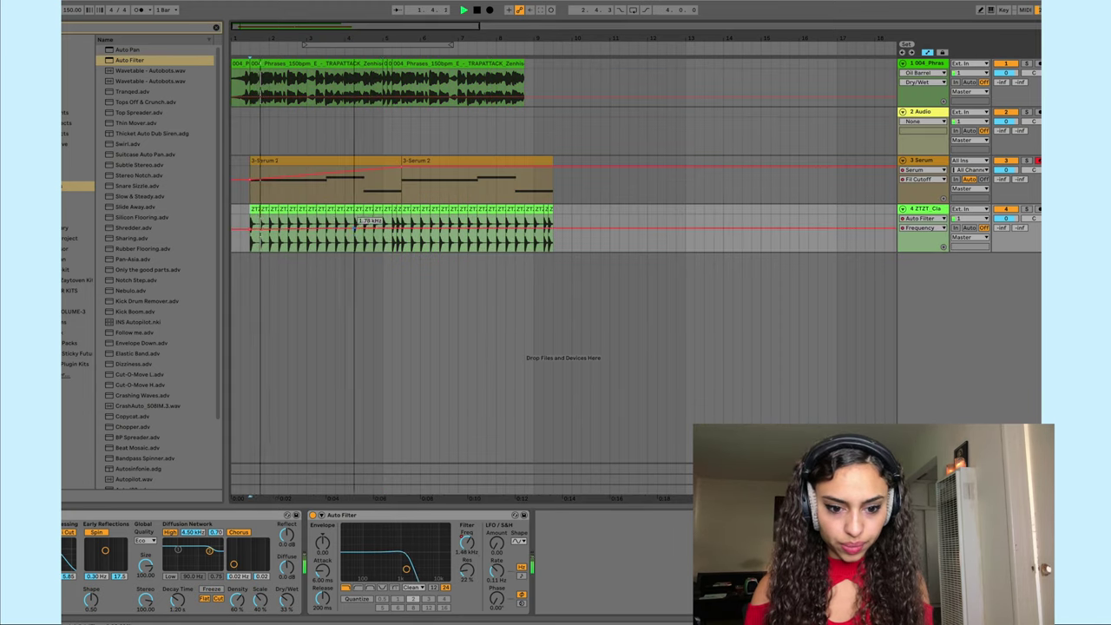
left_click_drag(393, 229, 392, 219)
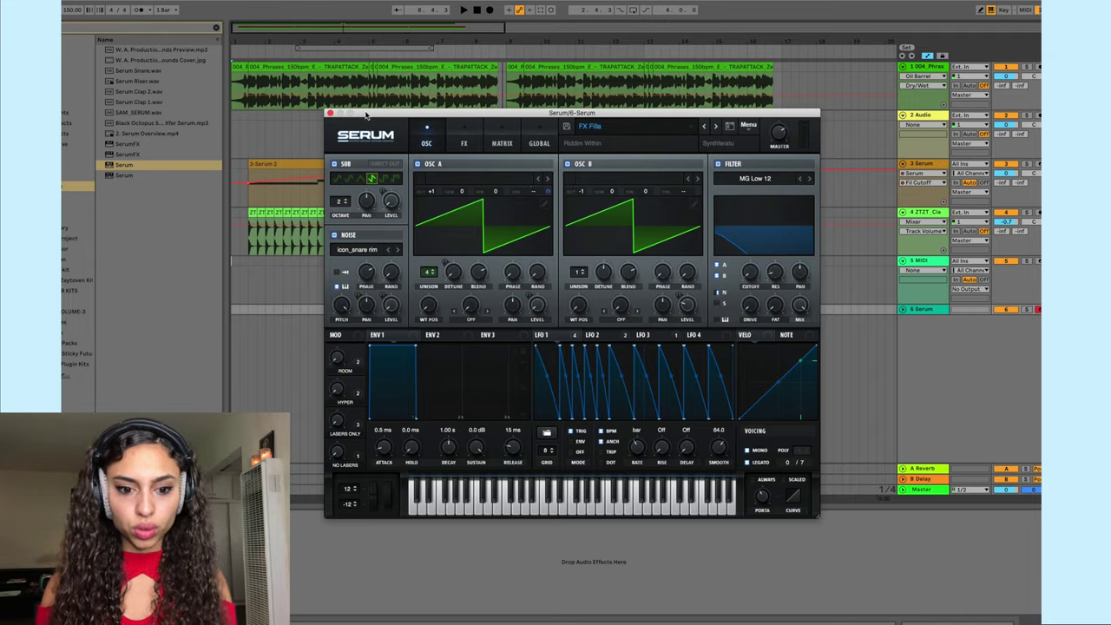
- Route all sound sources of the FX Filla Serum patch, including noise and sub, through its filter and close the plugin window
left_click_drag(365, 114, 428, 88)
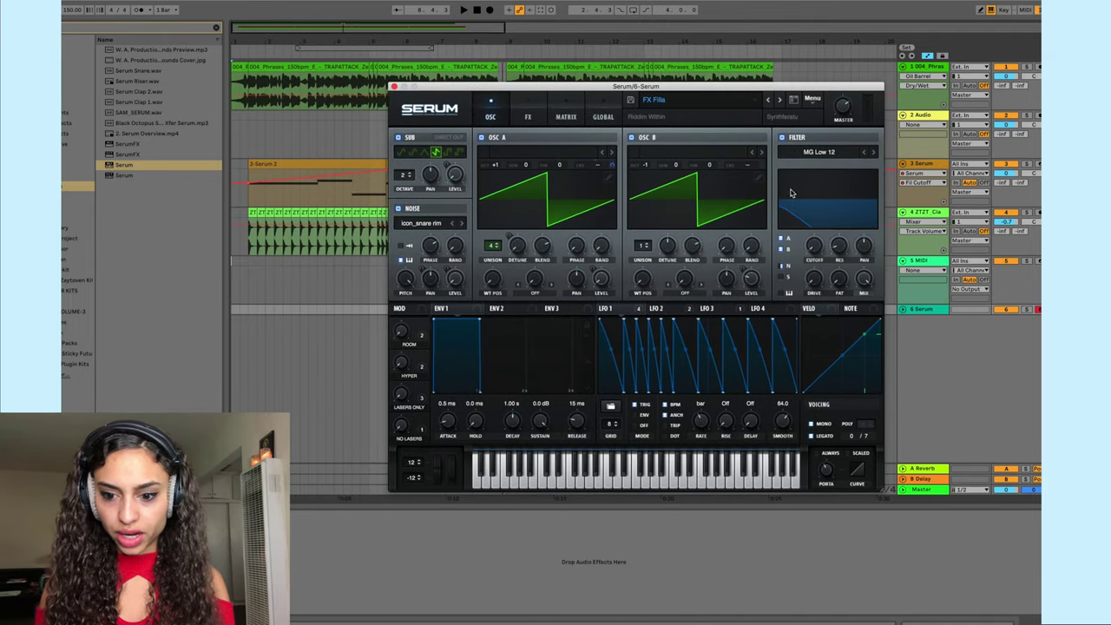
left_click(783, 137)
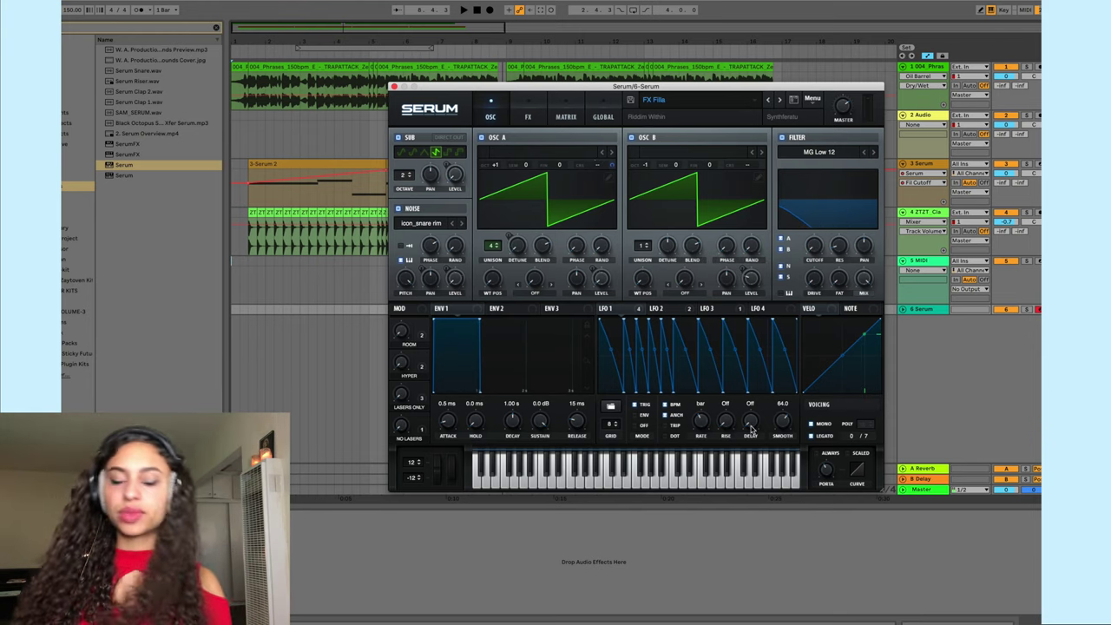
left_click(393, 86)
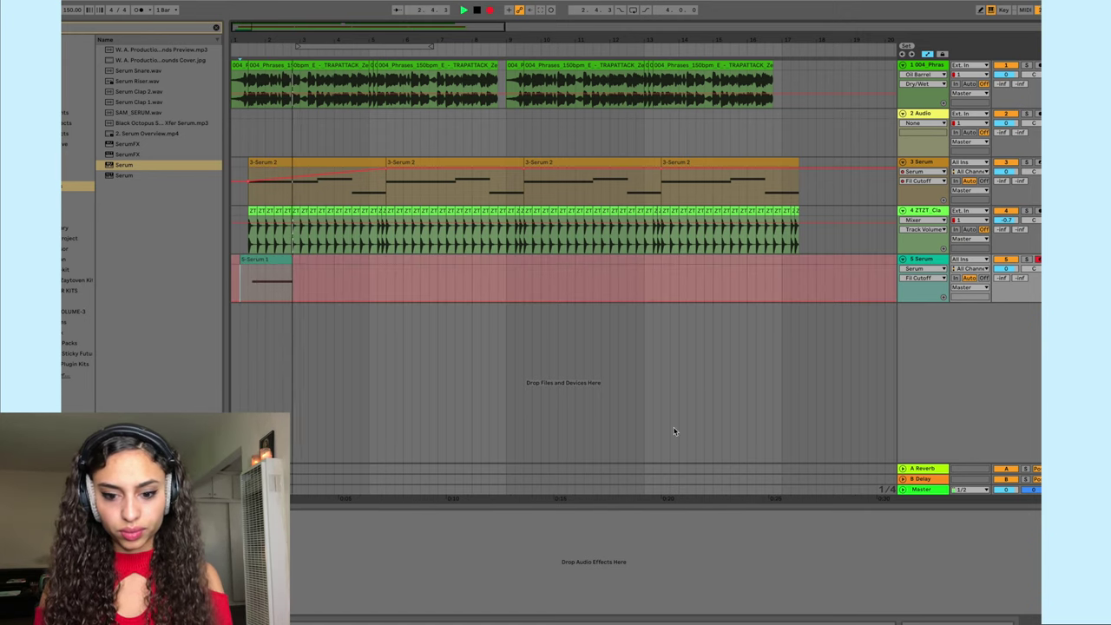
- Close the plugin window and reshape the filter cutoff ramp near the end of the first clip on track 5
left_click(922, 260)
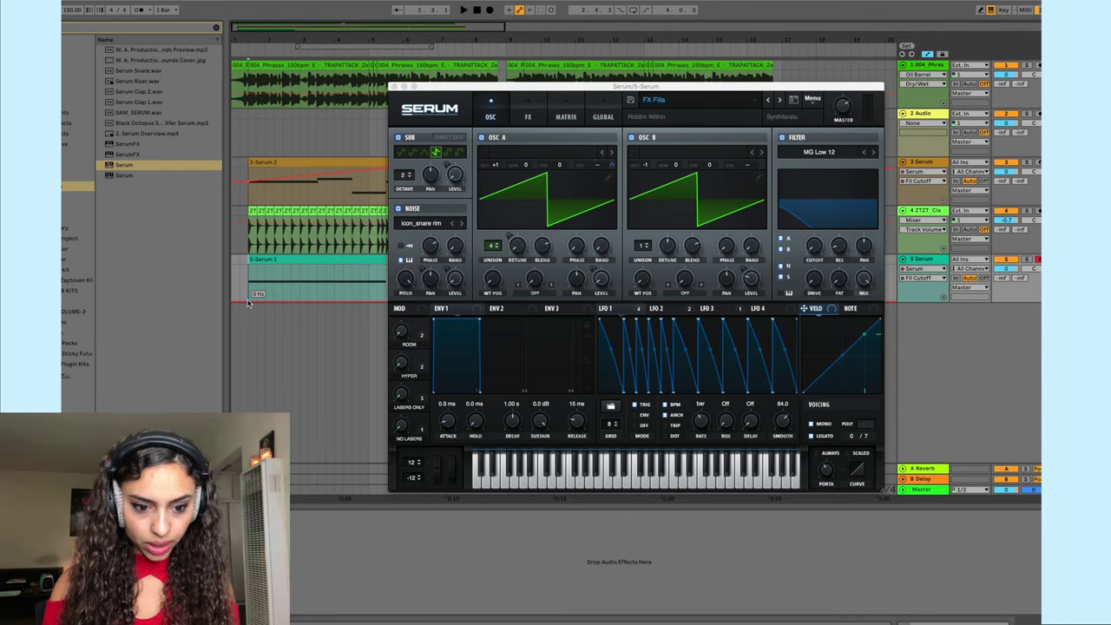
left_click(394, 86)
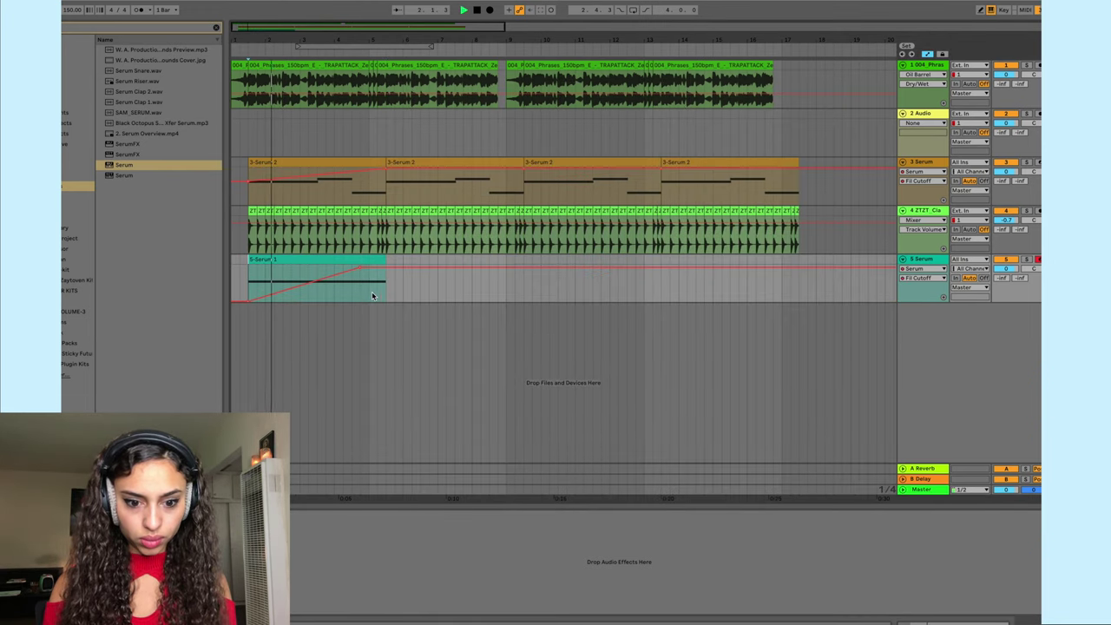
left_click_drag(359, 267, 378, 269)
left_click_drag(377, 269, 377, 273)
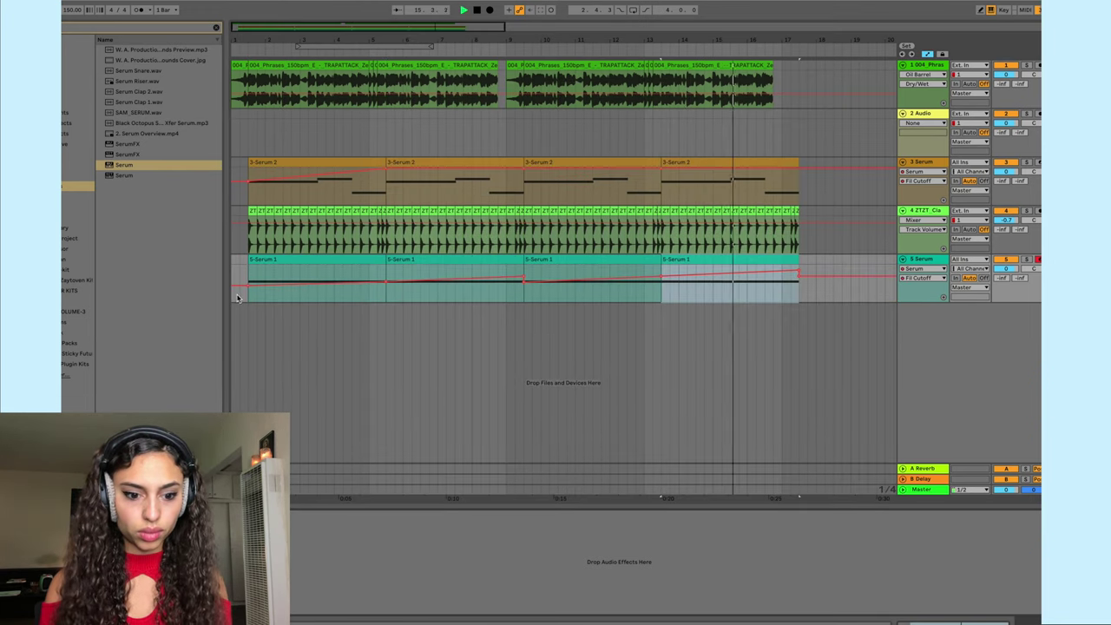
- Play the arrangement from the start of the track 5 clips to check the cutoff automation
left_click(244, 298)
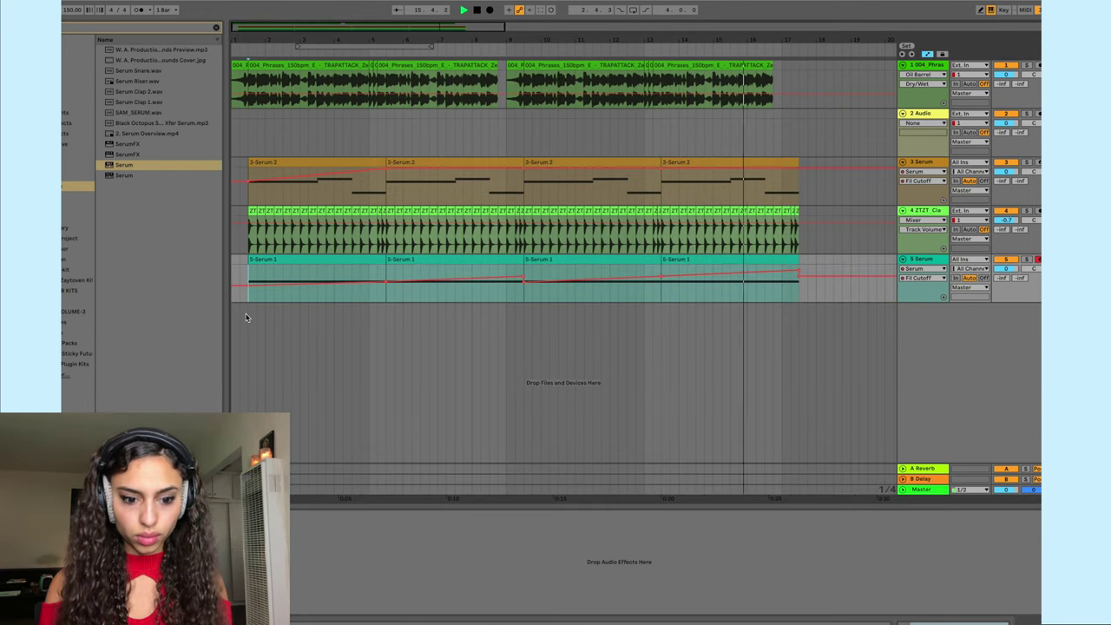
left_click_drag(453, 38, 424, 38)
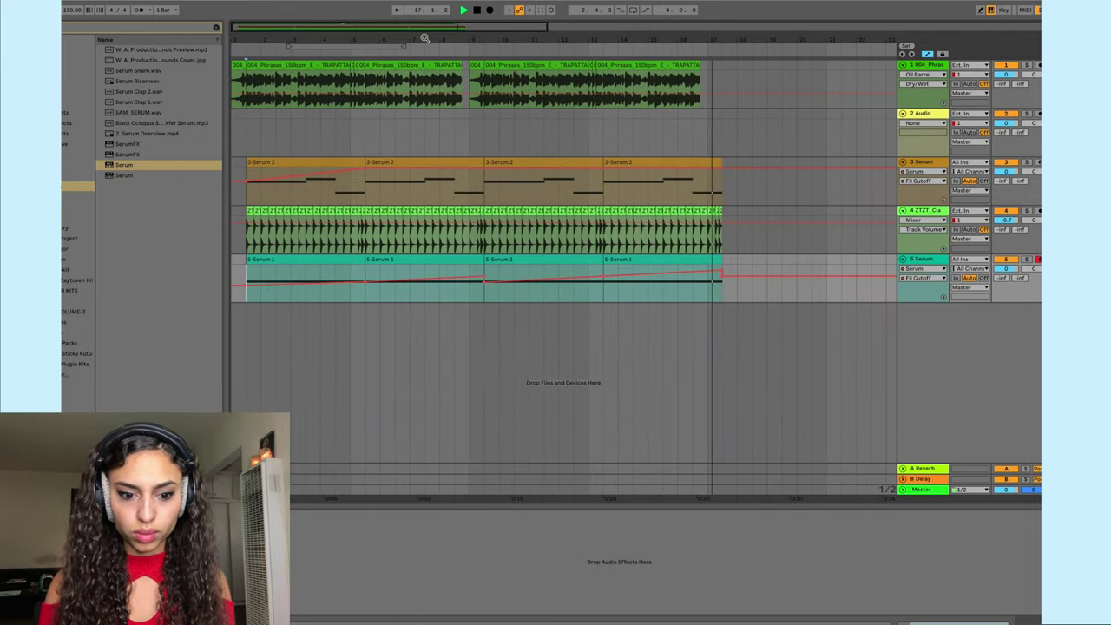
key("space")
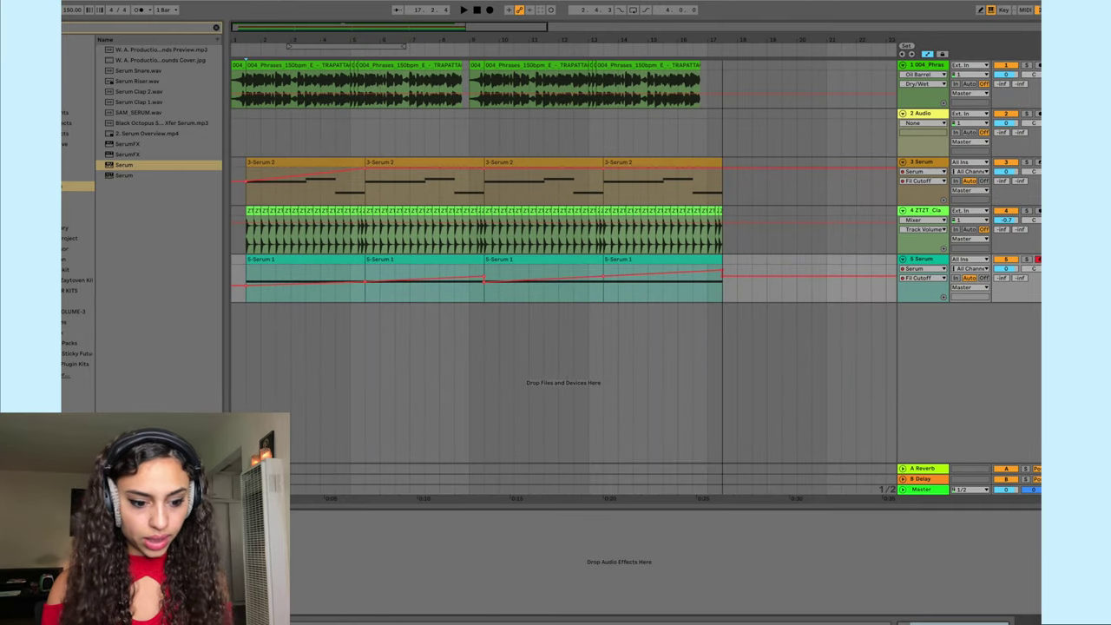
- Enable the Filter effect in Serum's FX section on track 5 and set its type to Reverb
key("super+alt+p")
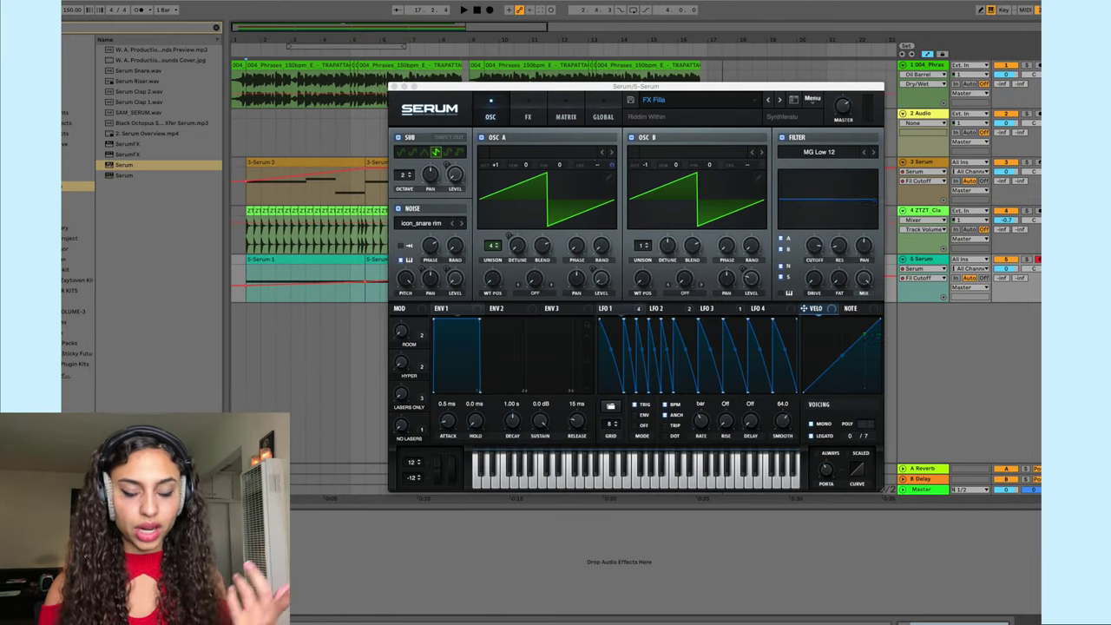
left_click(526, 114)
left_click_drag(535, 89, 499, 86)
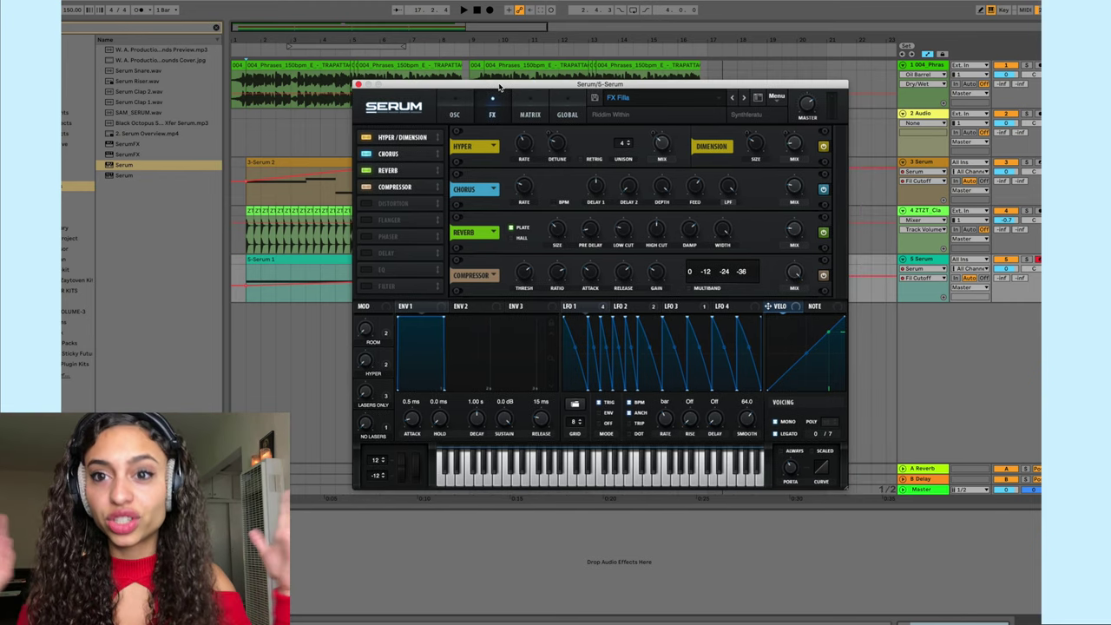
left_click(386, 286)
left_click(539, 276)
mouse_move(571, 320)
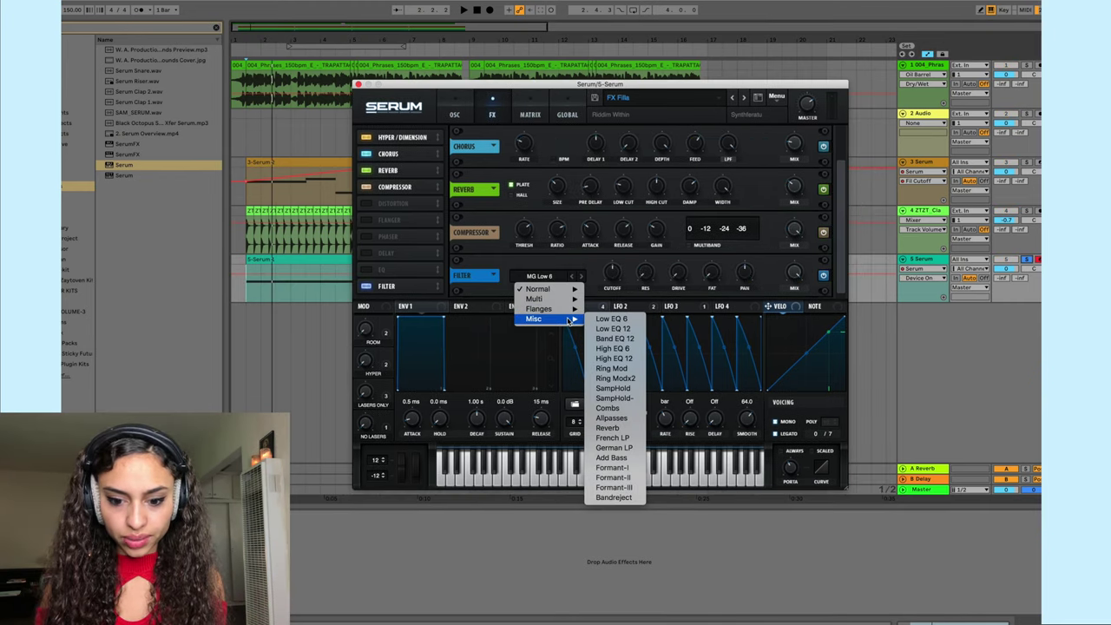
left_click(614, 426)
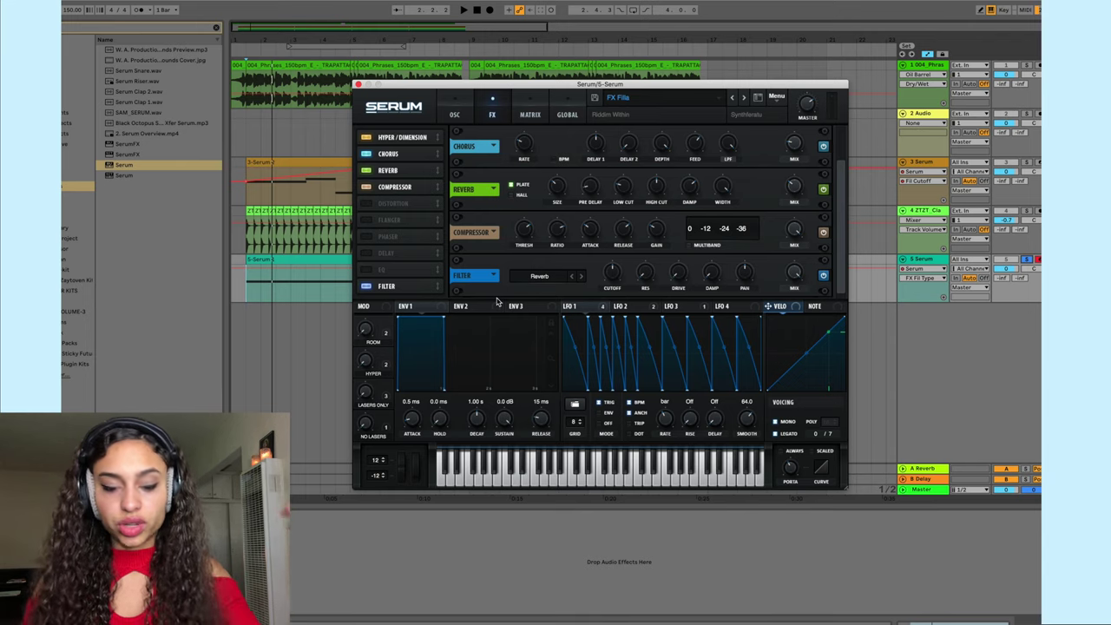
- Audition the Reverb filter by sweeping its cutoff frequency up and back down during playback
key("space")
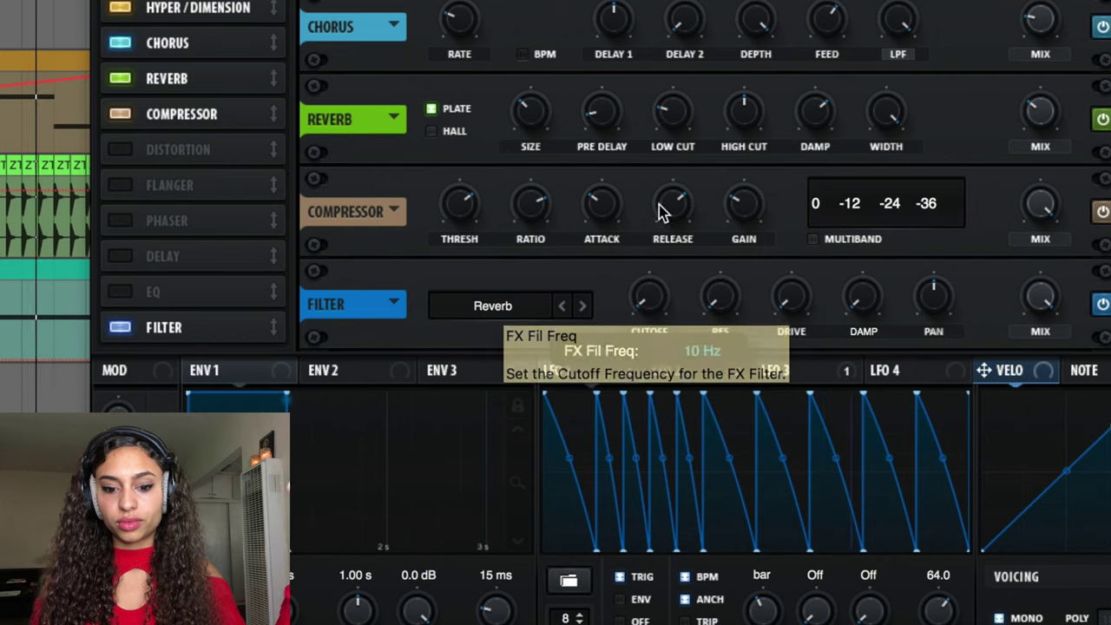
left_click_drag(612, 284, 609, 190)
left_click_drag(642, 123, 646, 307)
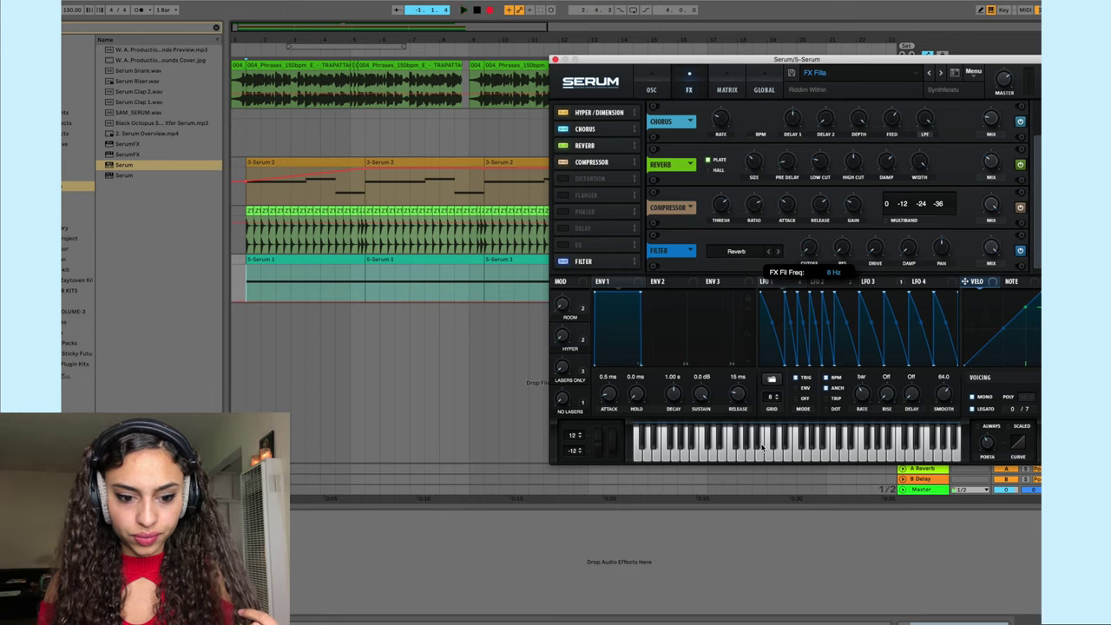
- Record FX filter cutoff automation on track 5 by sweeping the cutoff during playback, ending at 8 Hz
key("space")
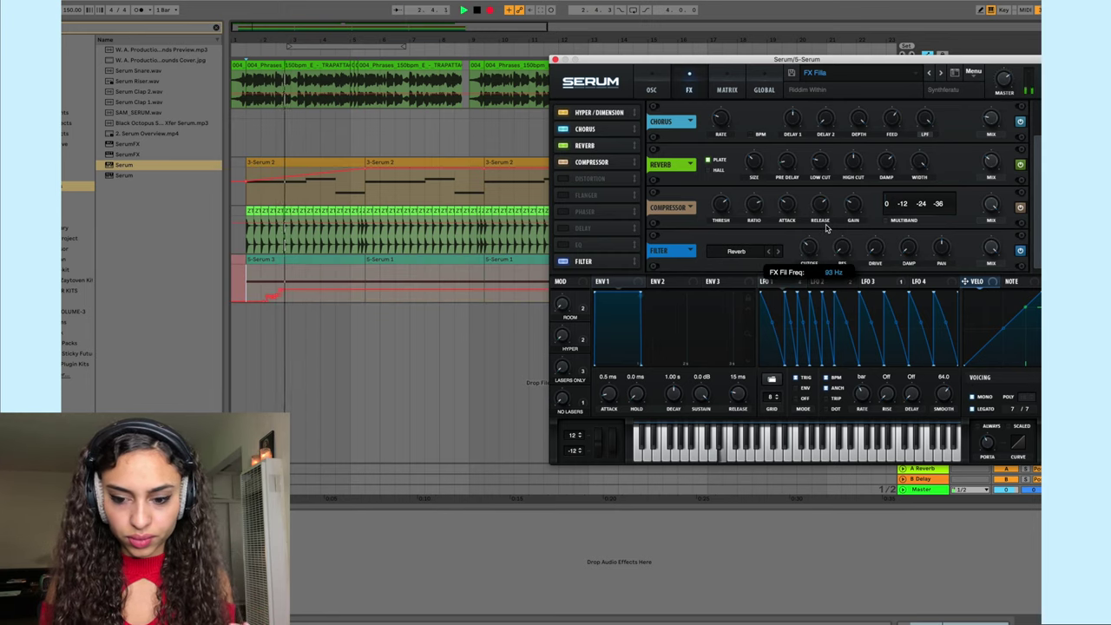
left_click_drag(826, 226, 798, 248)
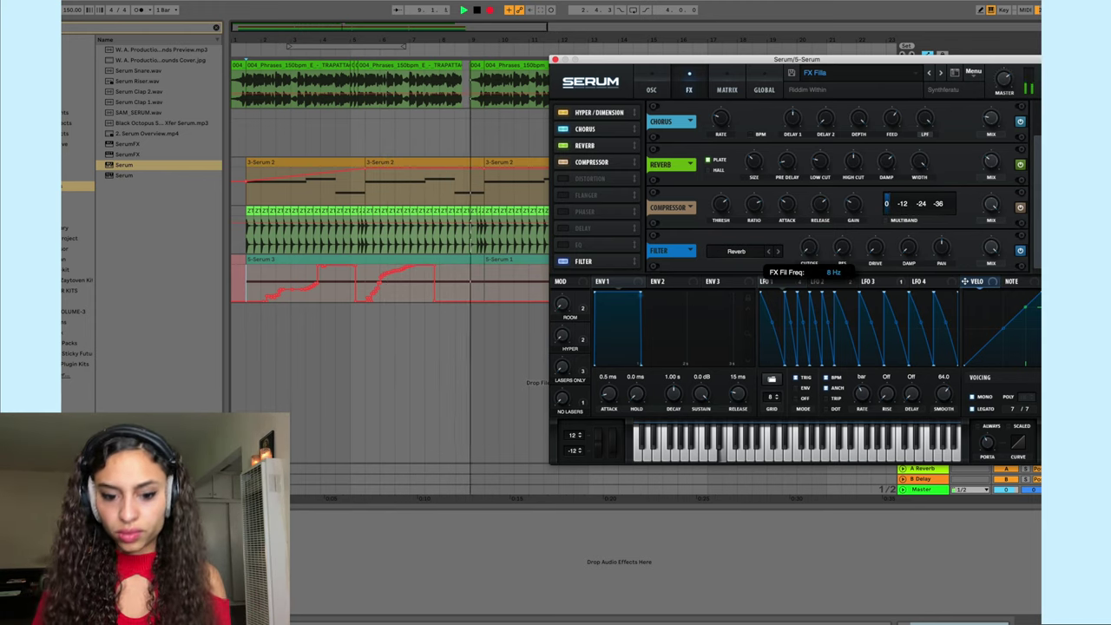
key("space")
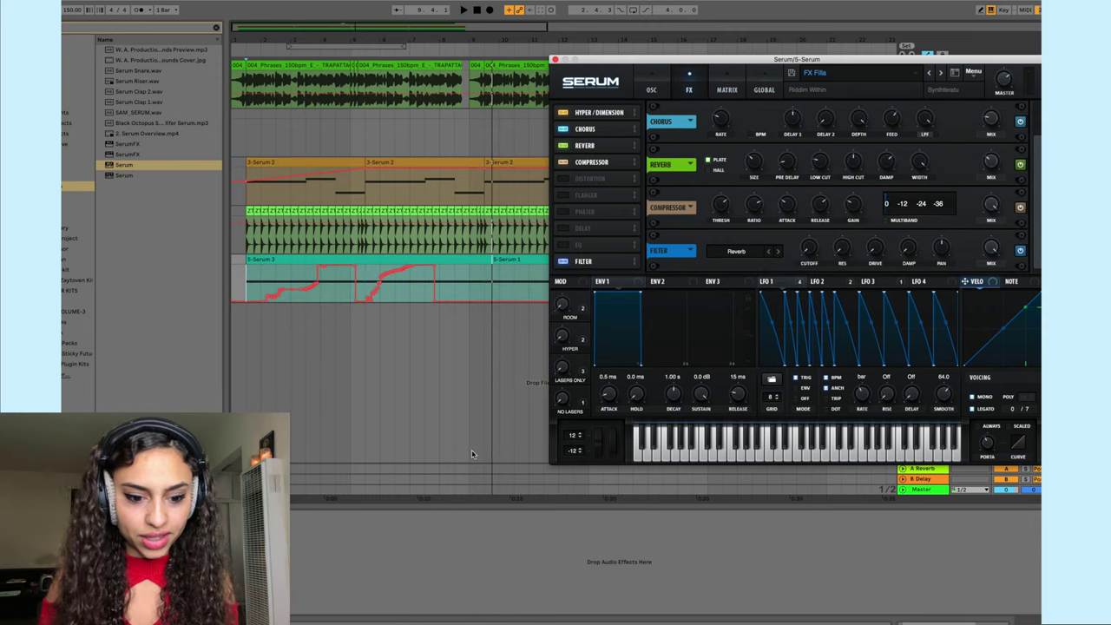
left_click(248, 321)
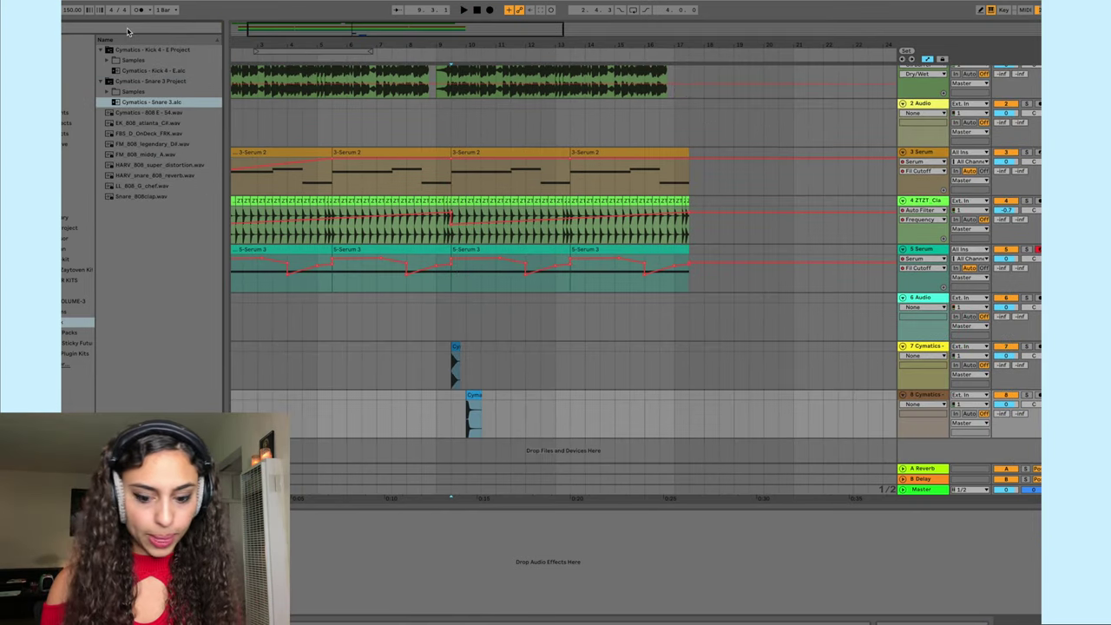
- Search the sample browser for a hi-hat sample
type("h")
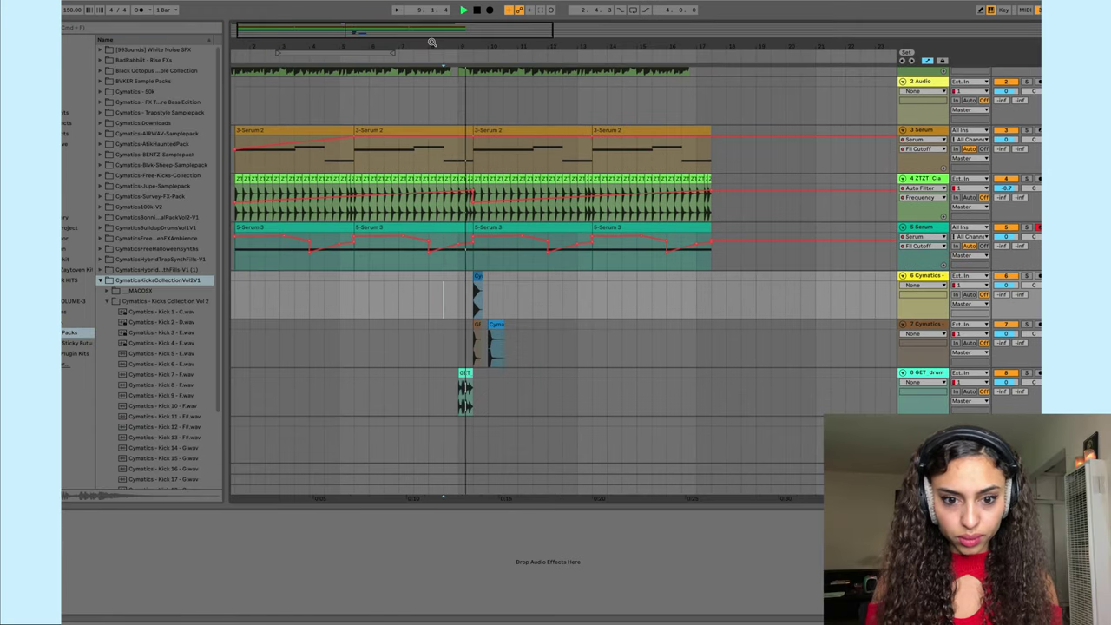
- Open the GET_drum_roll_2 clip on track 8, raise its gain and play it back in context
key("plus")
double_click(499, 369)
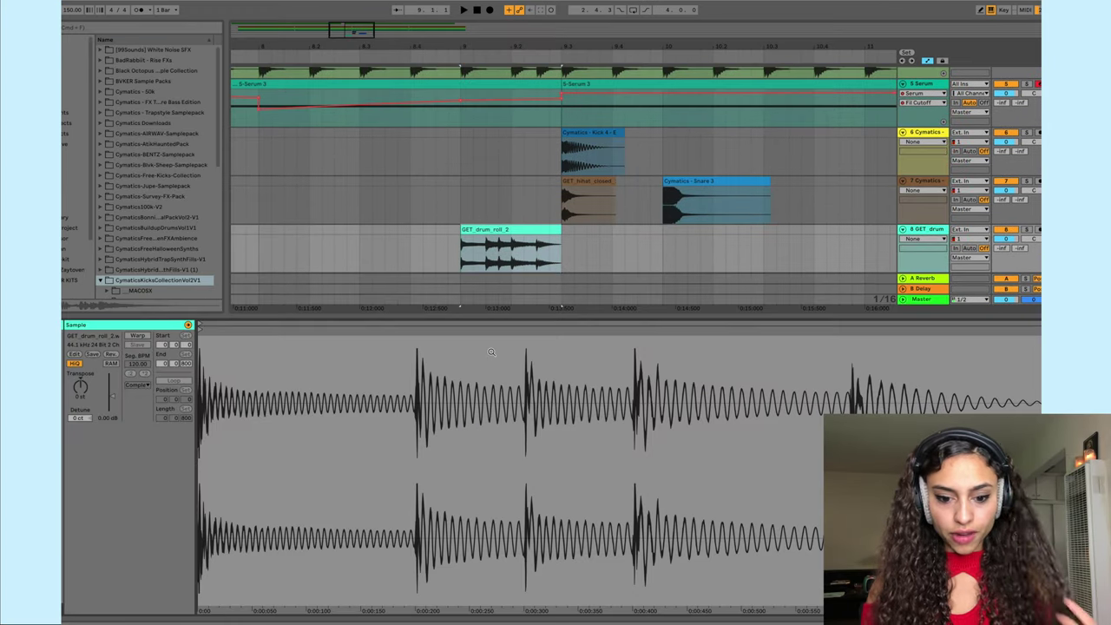
left_click(924, 232)
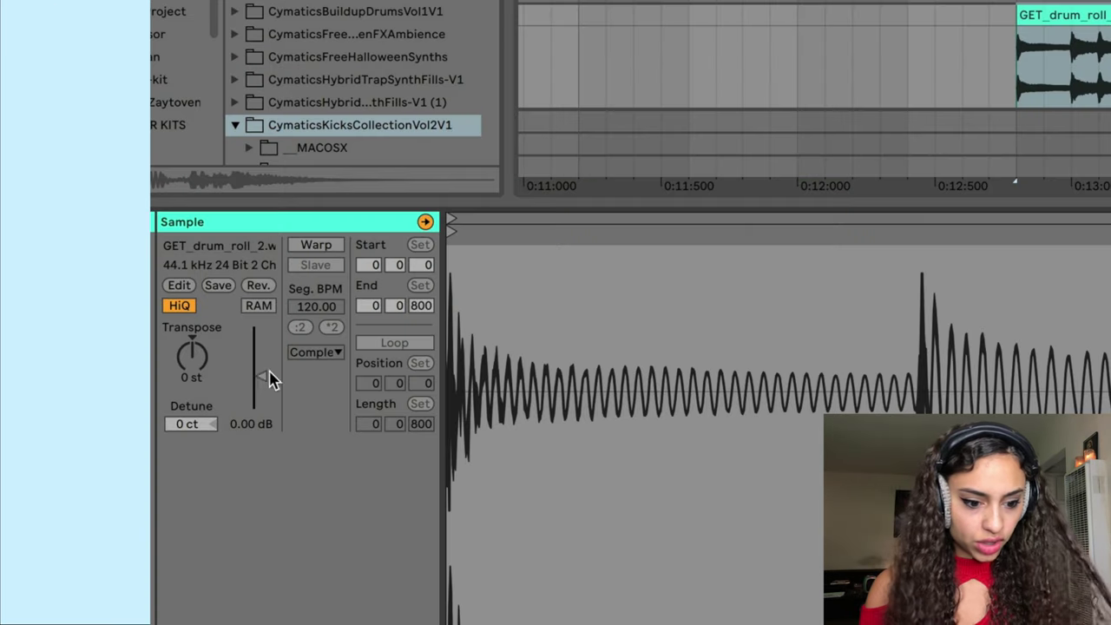
left_click_drag(113, 395, 113, 392)
left_click_drag(261, 367, 261, 361)
left_click(963, 29)
key("space")
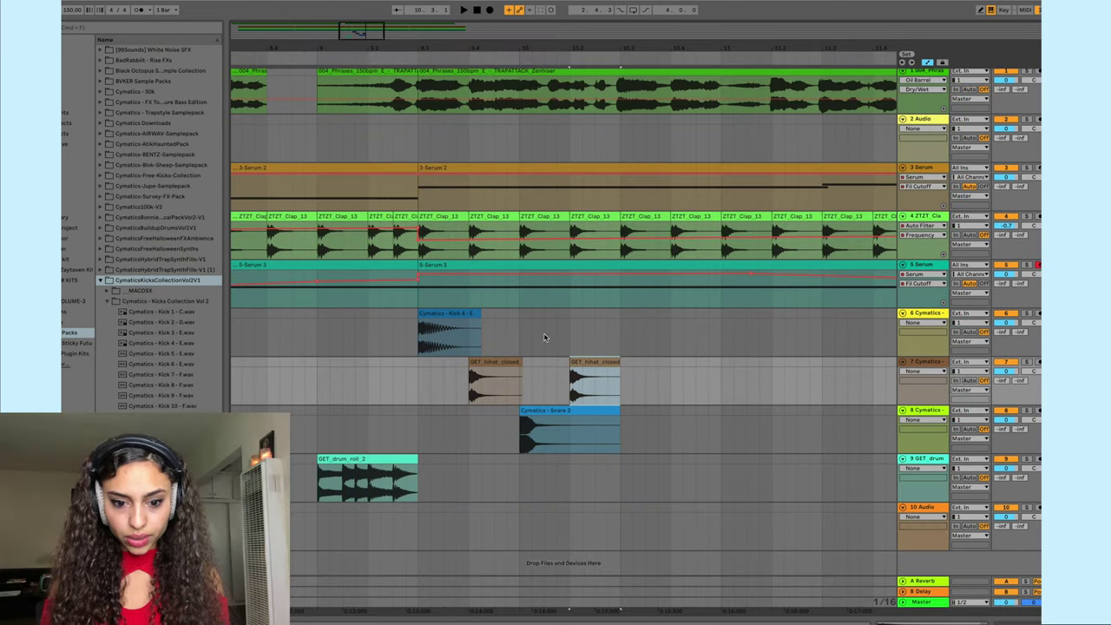
- Select the kick, hi-hat and snare clips on tracks 6 to 8 and duplicate them twice to repeat the drum pattern
left_click(444, 315)
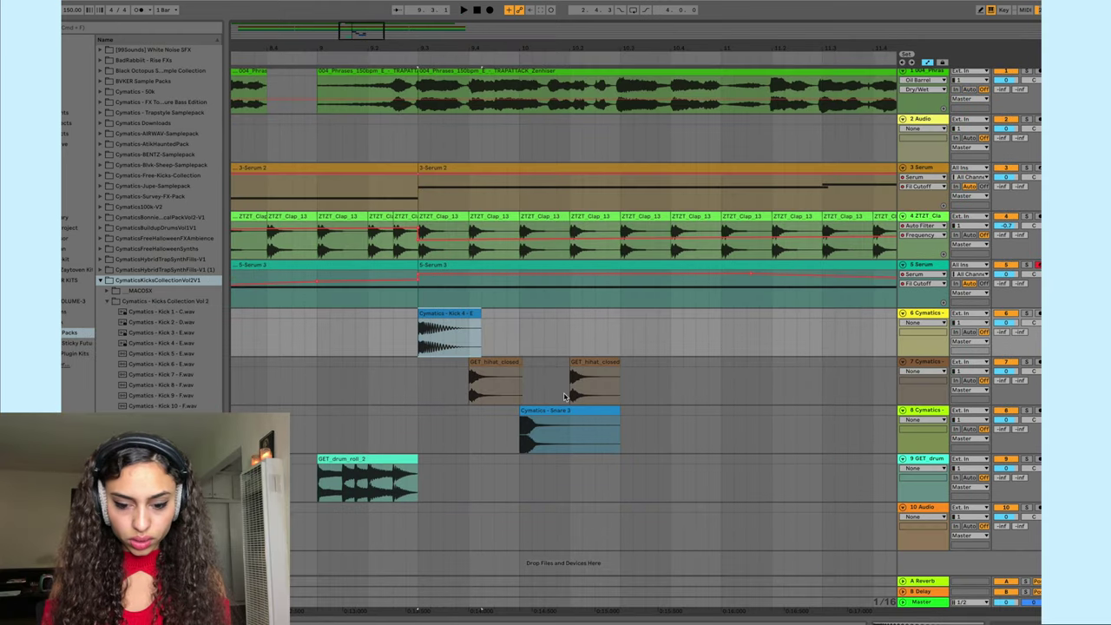
left_click(614, 439, "shift")
key("super+d")
key("super+d")
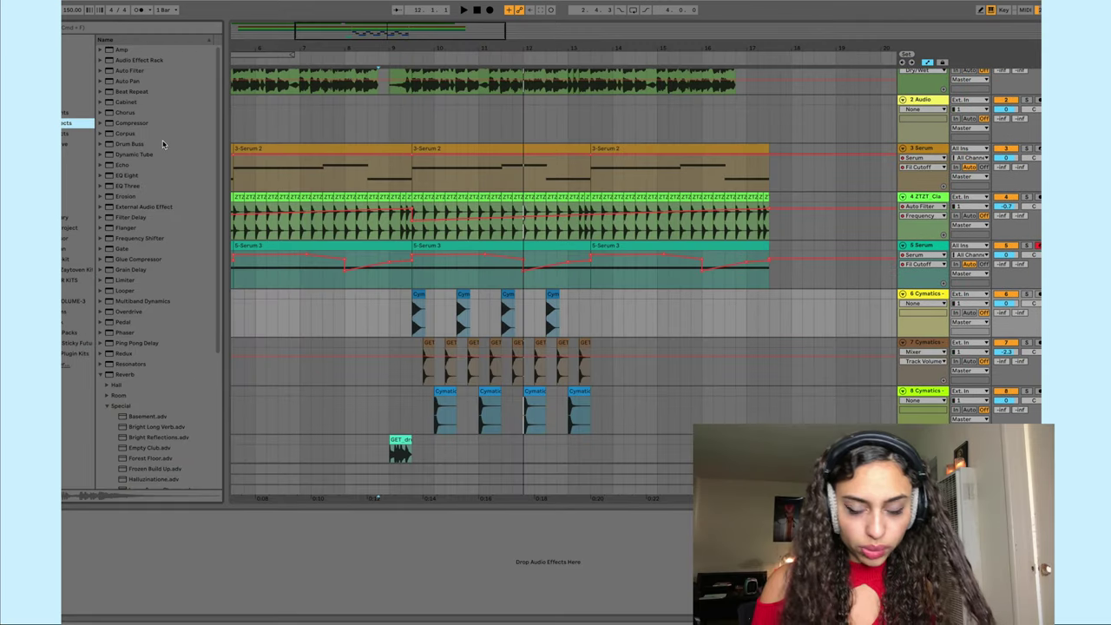
- Add a Compressor to Serum track 3, set its ratio to inf : 1 and enable its sidechain
scroll(593, 230, "down", 2)
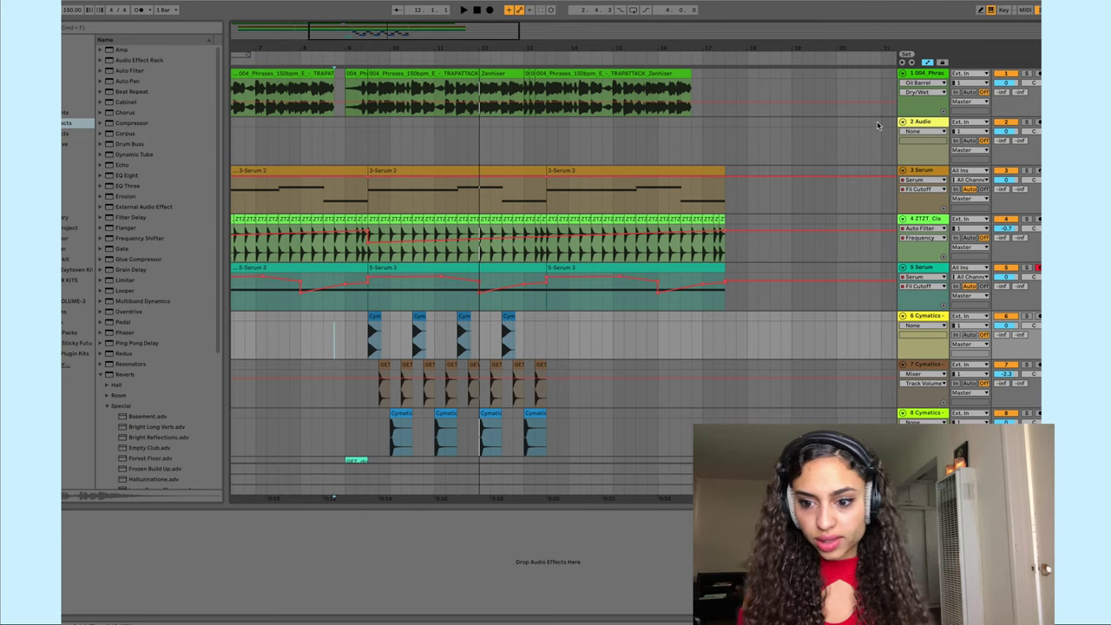
scroll(595, 230, "up", 2)
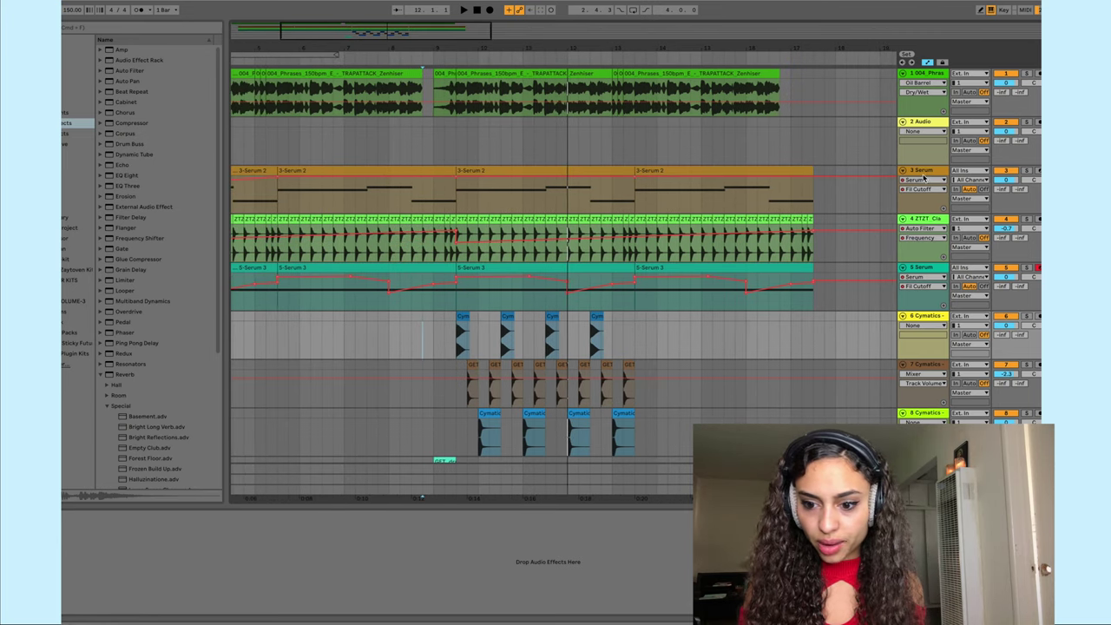
left_click(922, 171)
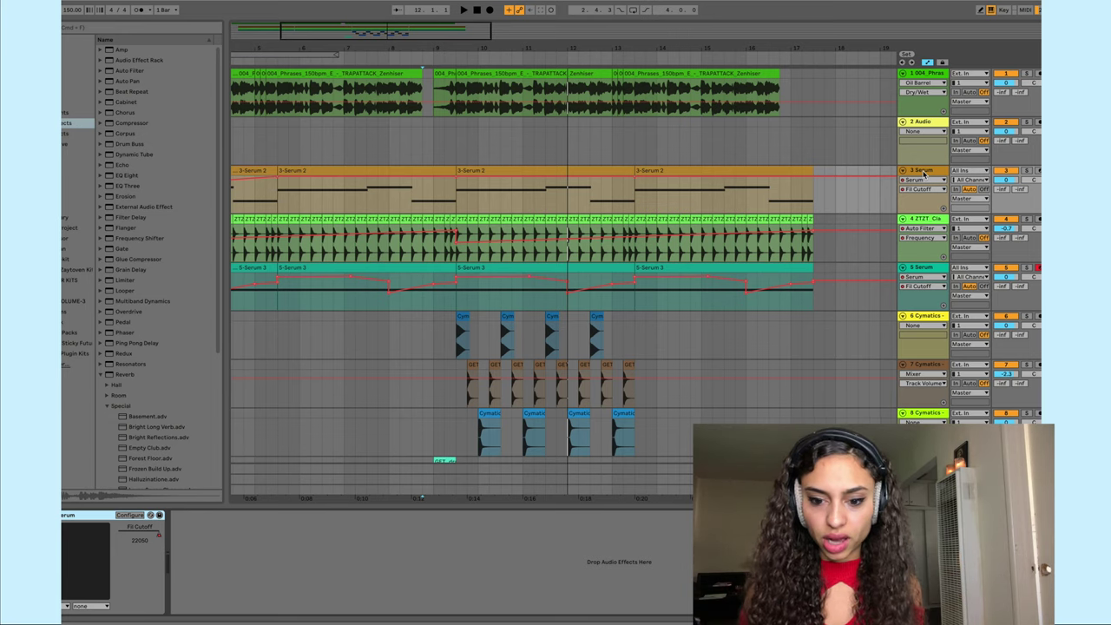
left_click_drag(135, 123, 412, 201)
left_click(217, 608)
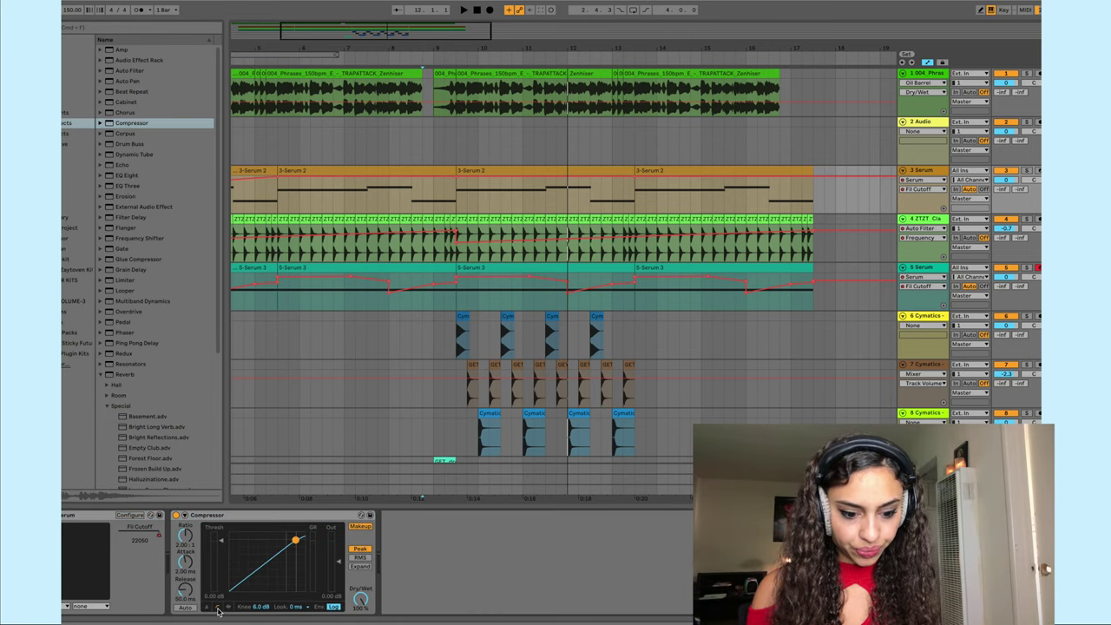
left_click(184, 531)
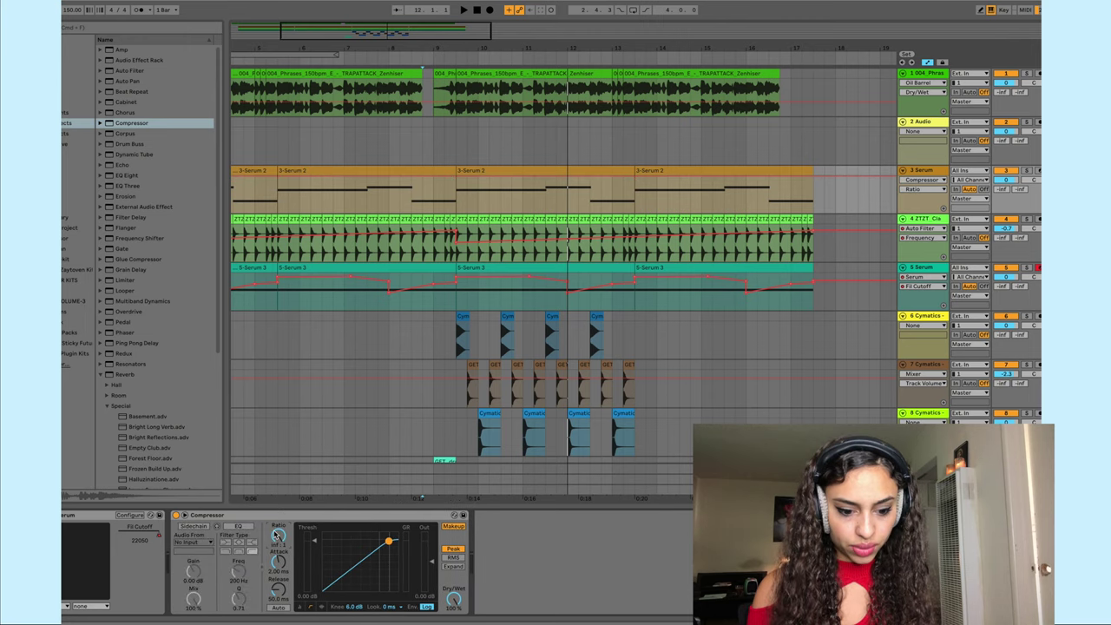
left_click(194, 527)
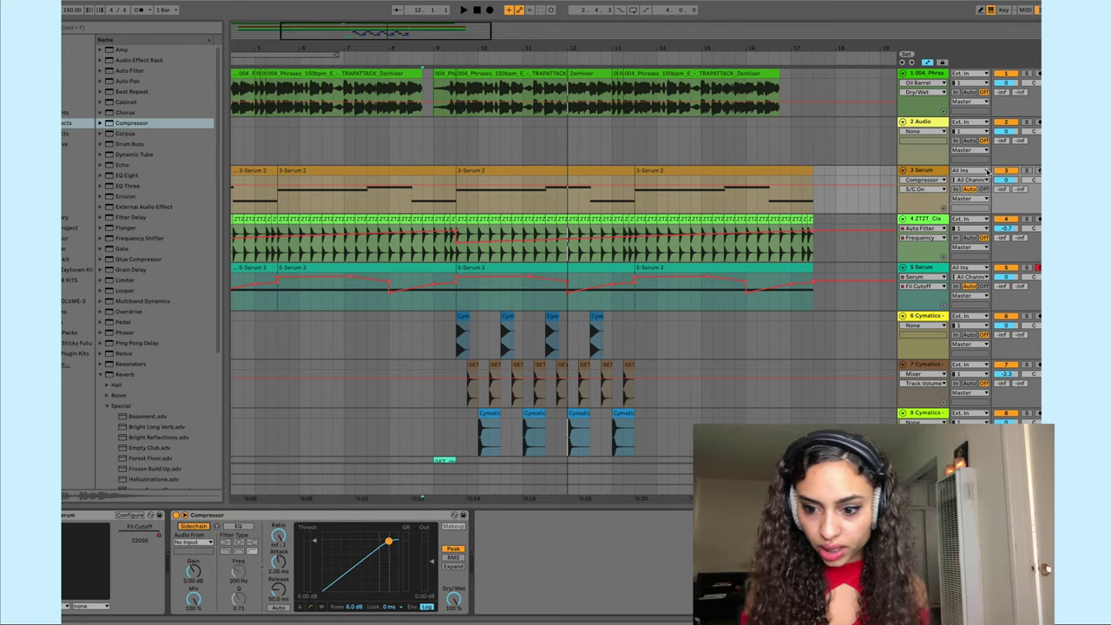
- Rename track 6 as kick
left_click(918, 317)
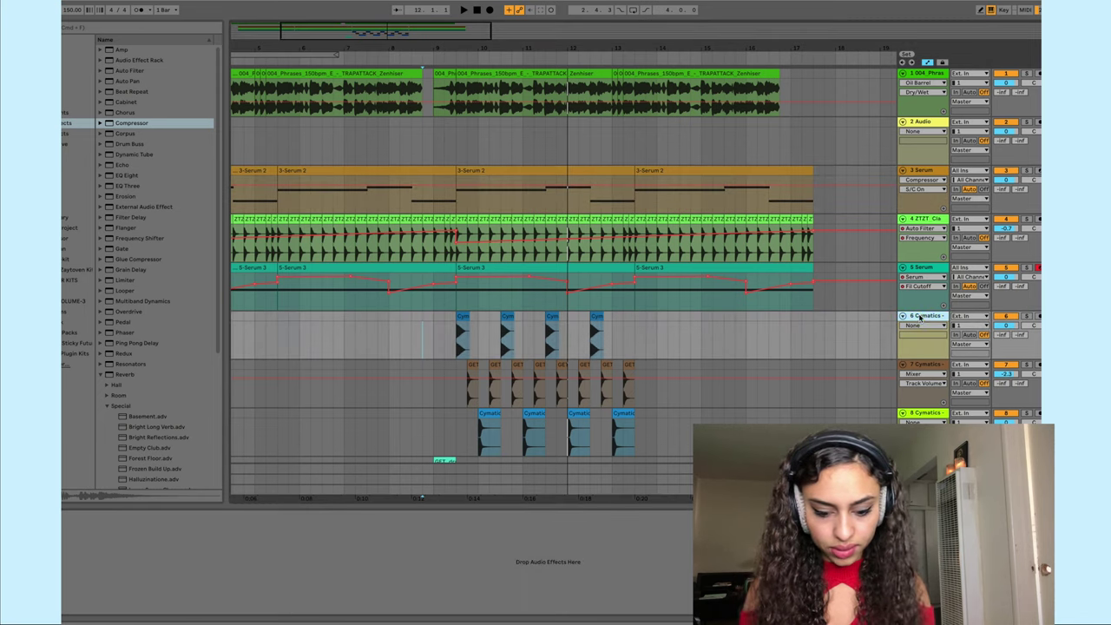
key("super+r")
type("kick")
key("Return")
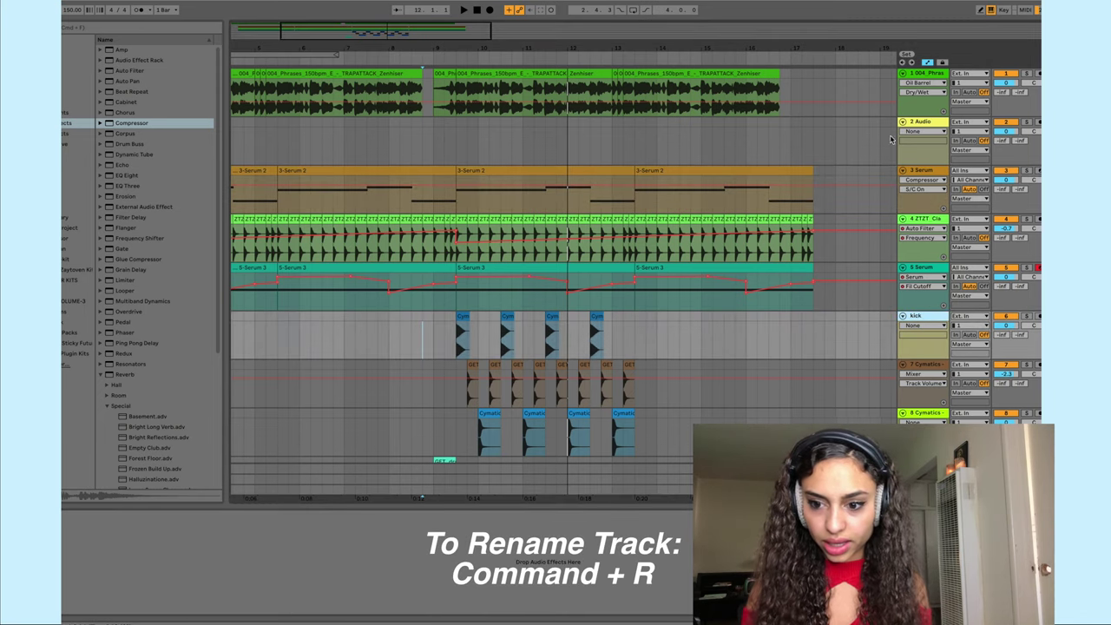
- Set the sidechain source of the Compressor on Serum track 3 to the kick track and play it back
left_click(915, 75)
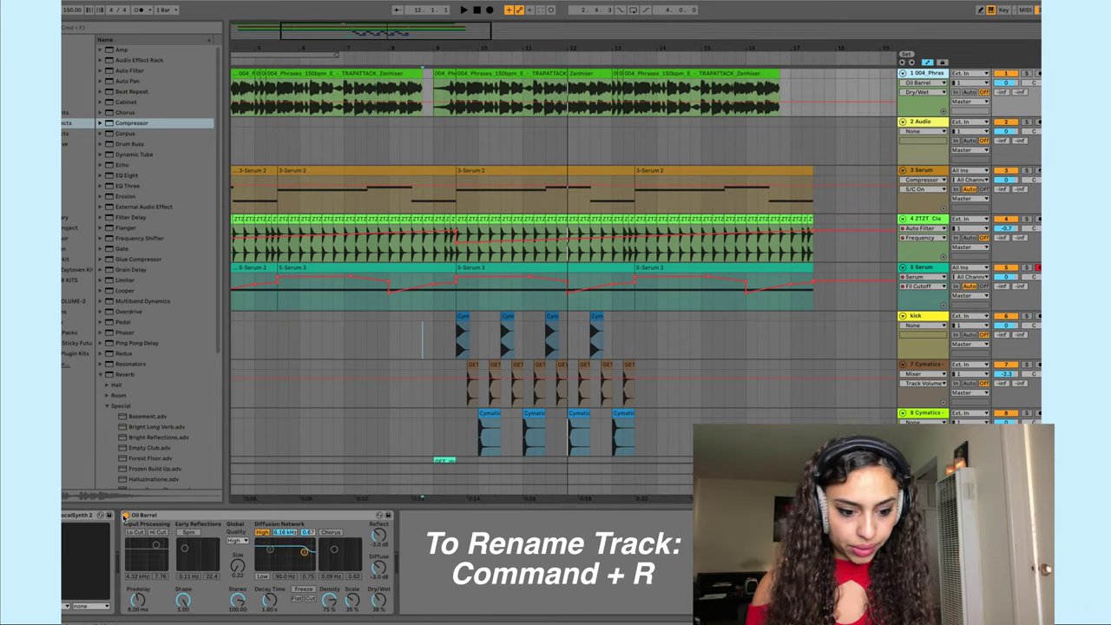
left_click(920, 182)
left_click(920, 172)
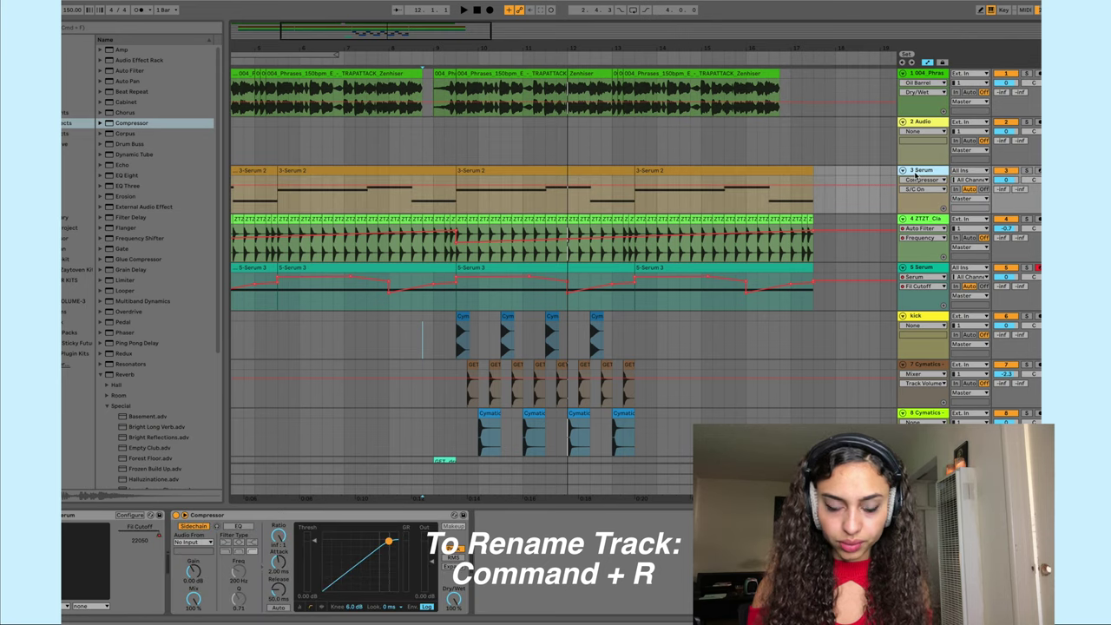
left_click(195, 544)
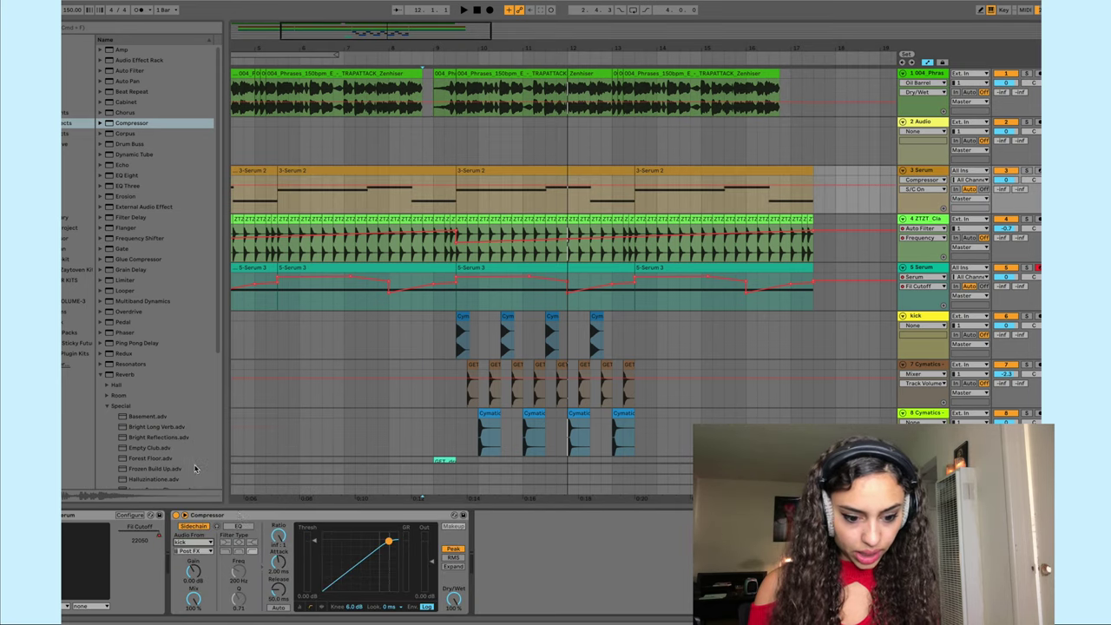
left_click(196, 466)
key("space")
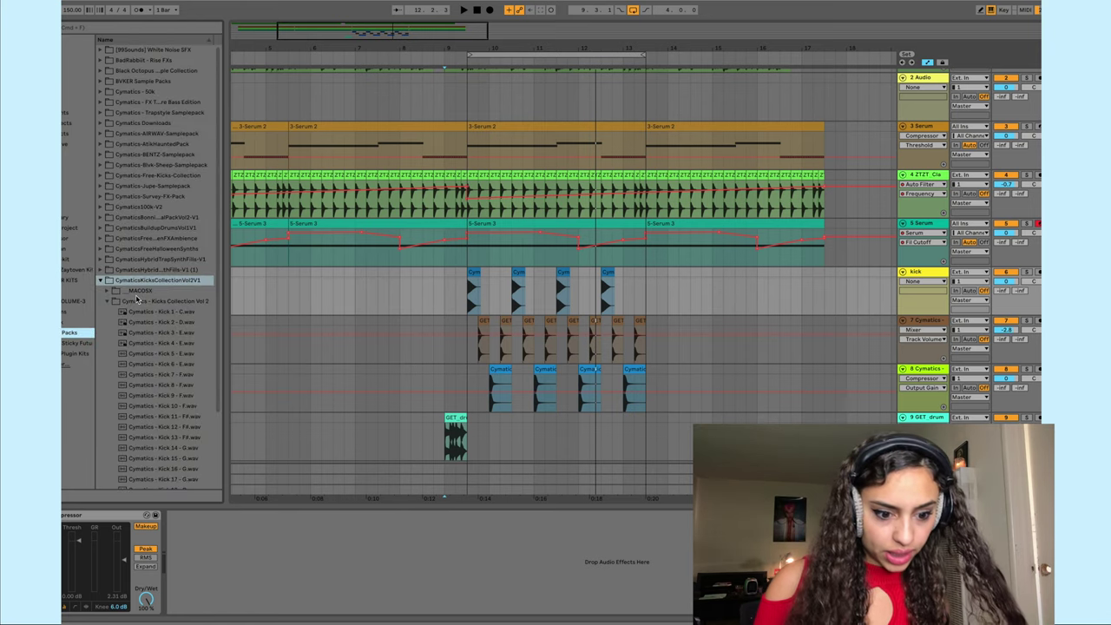
- Add Cymatics - Snare 8.wav from the Cymatics snare collection to the arrangement
scroll(148, 243, "down", 3)
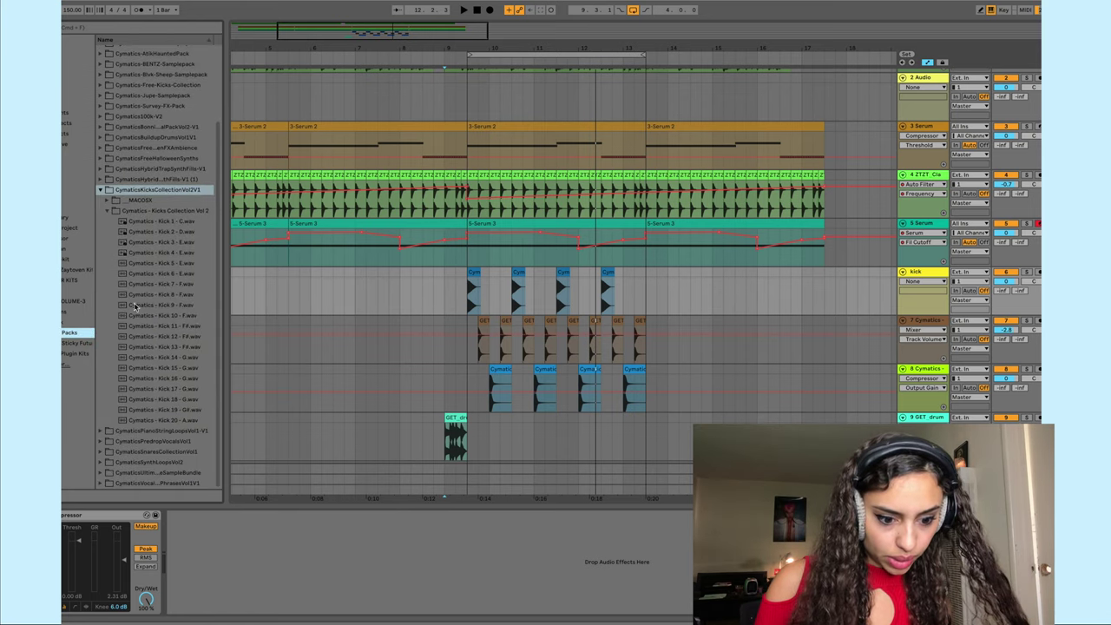
left_click(101, 452)
scroll(101, 452, "down", 3)
left_click_drag(158, 326, 492, 434)
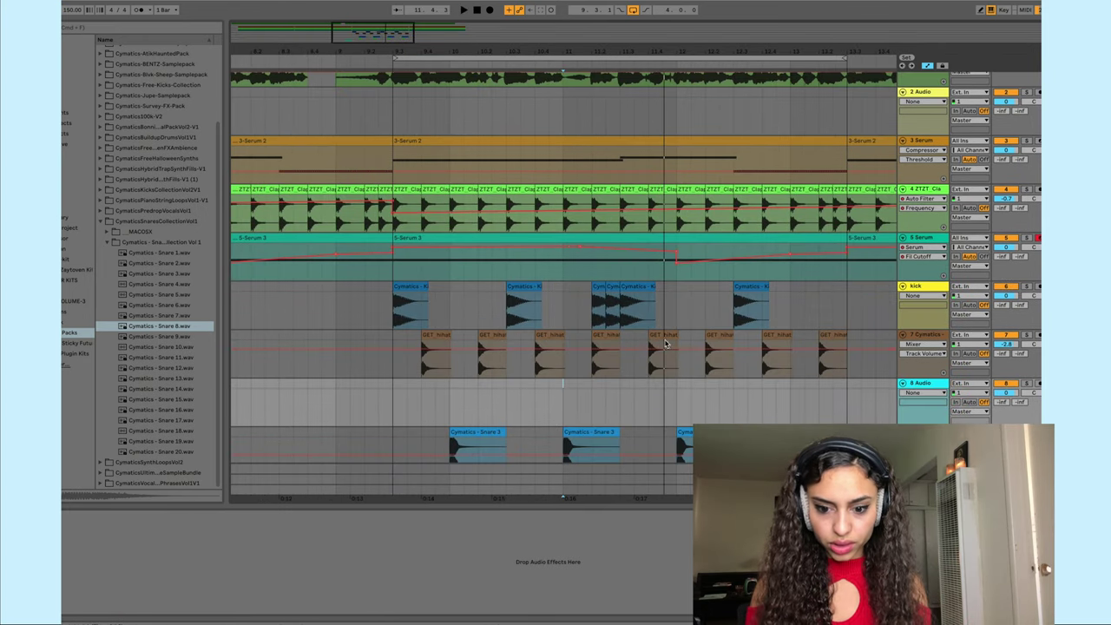
- Paste a copy of the fifth closed hi-hat clip from track 7 onto audio track 8
left_click(662, 335)
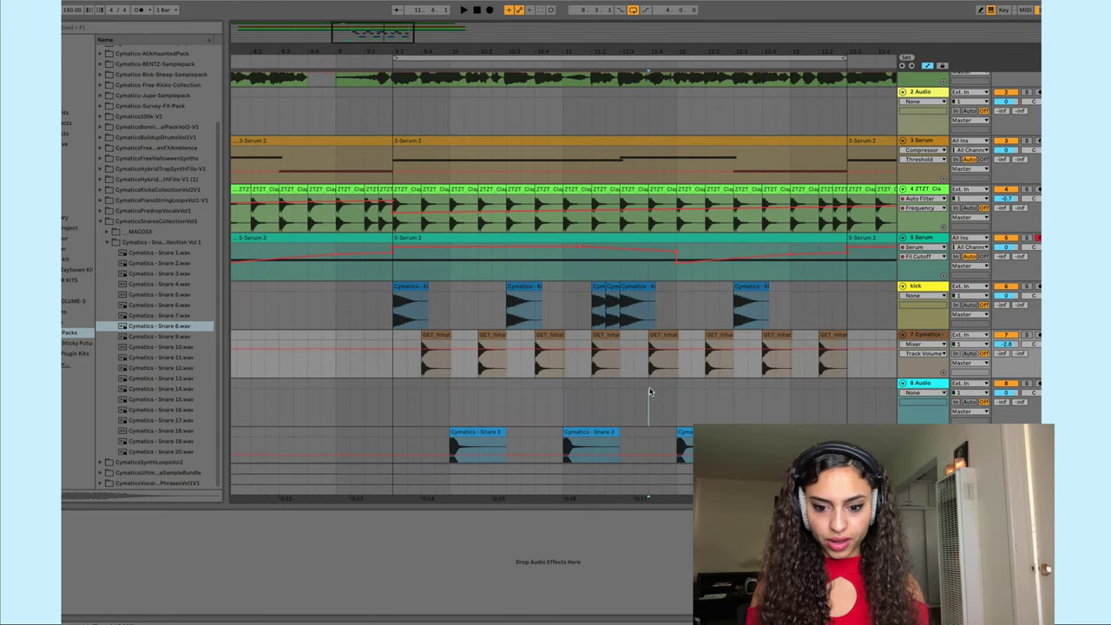
key("super+v")
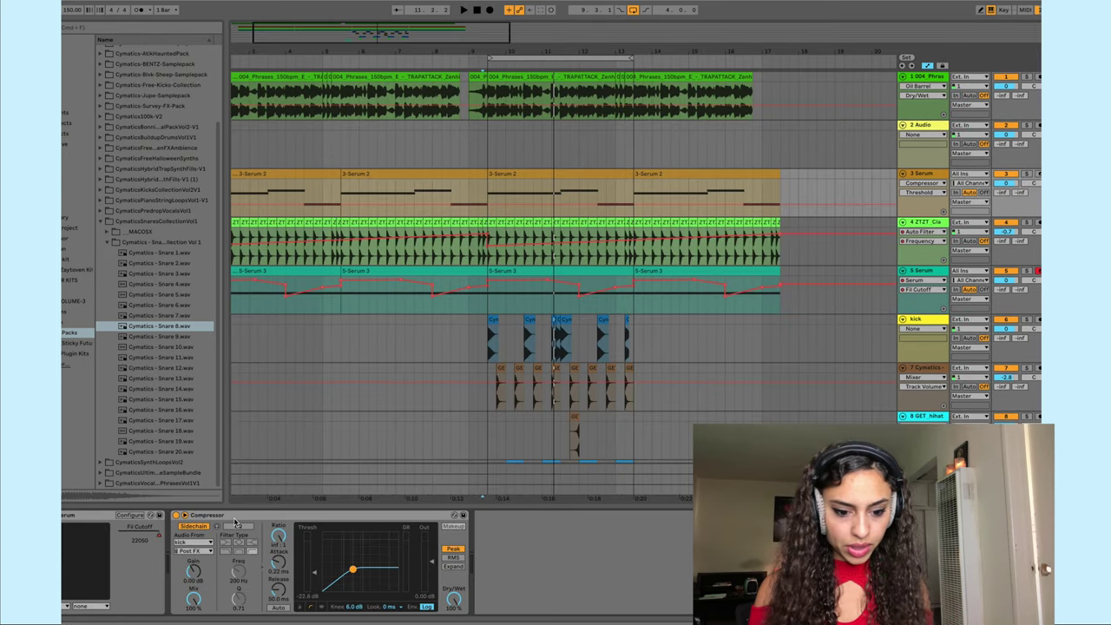
- Enable the sidechain EQ of track 3's Compressor and copy the device to phrase track 1
left_click(238, 526)
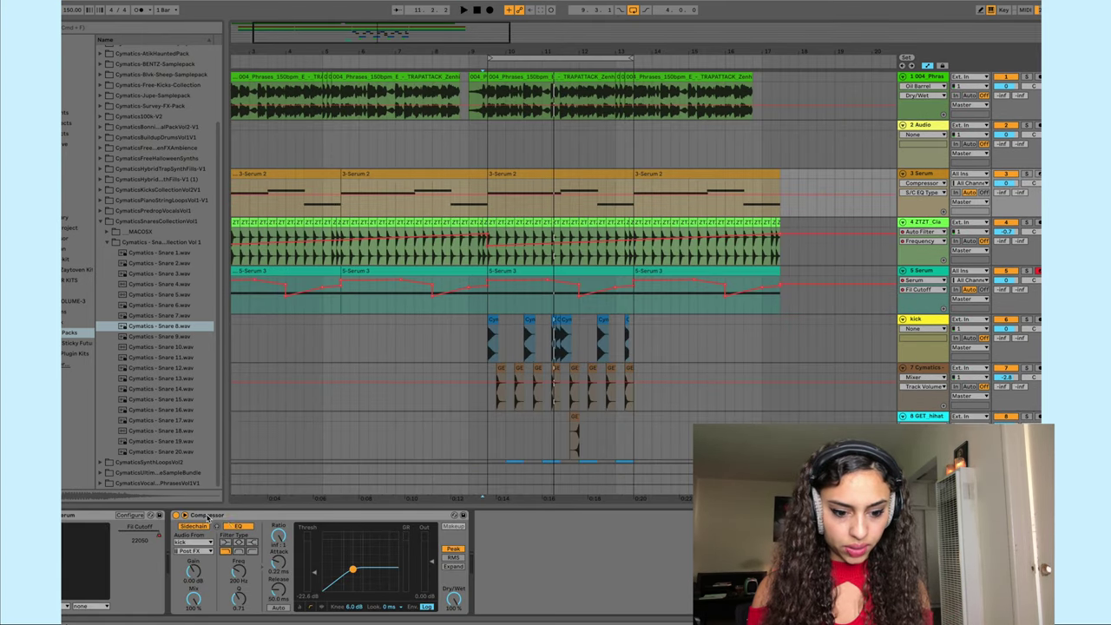
left_click(202, 518)
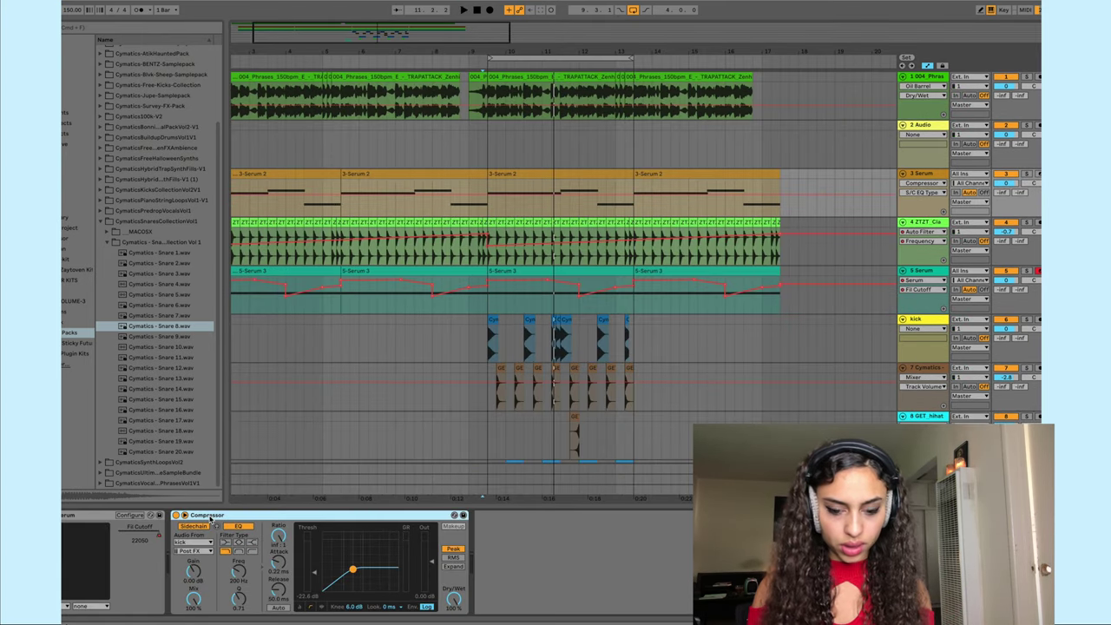
left_click(902, 99)
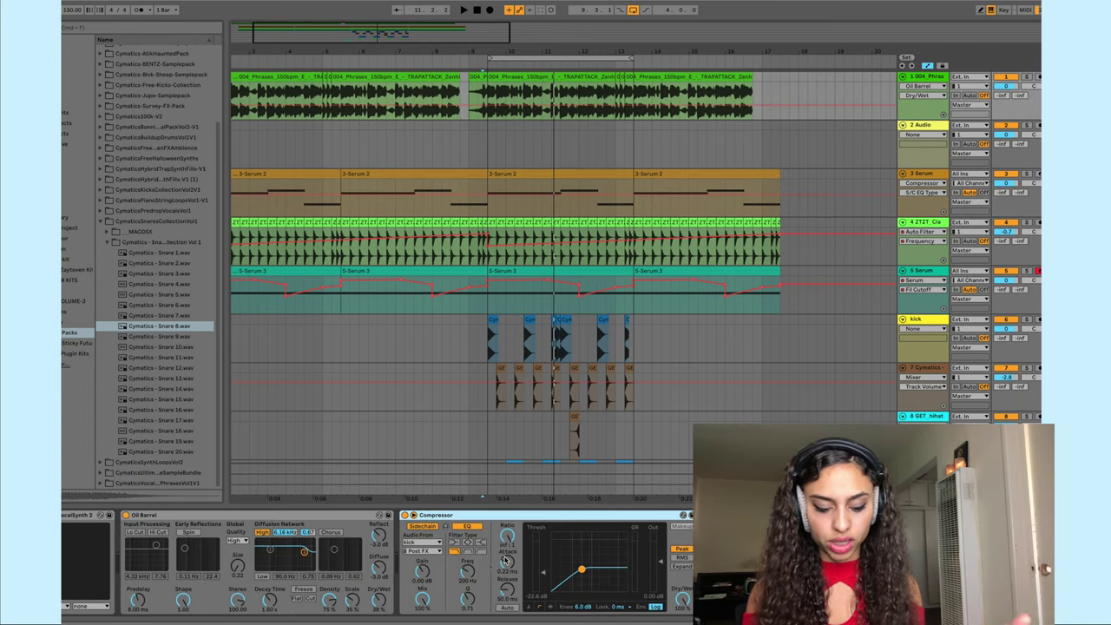
- Adjust the threshold of the Compressor on phrase track 1 during playback
key("space")
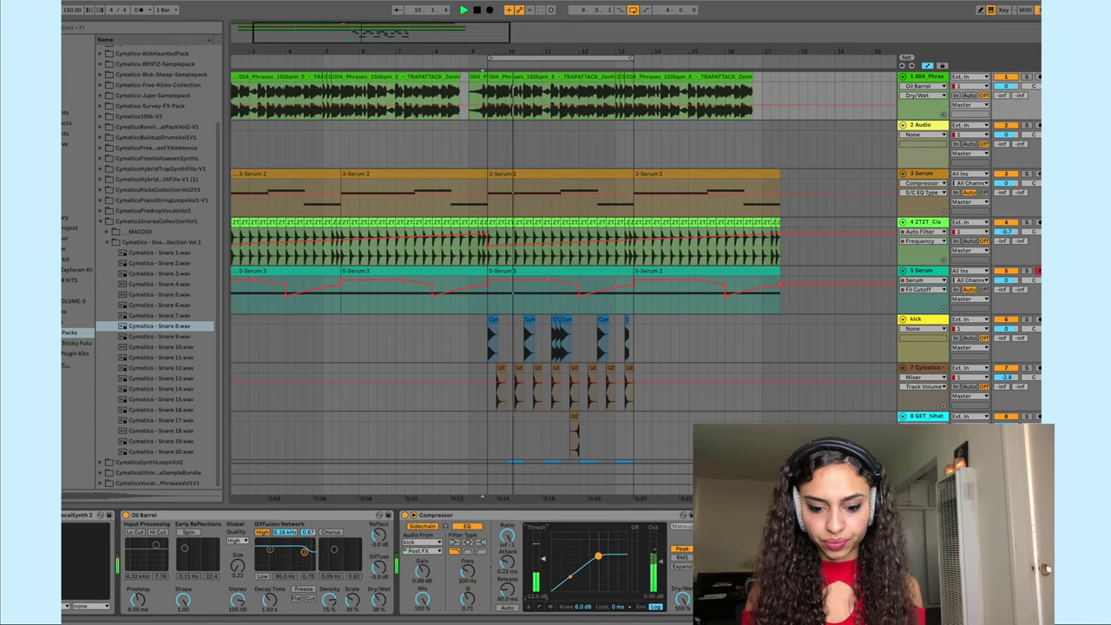
left_click_drag(537, 564, 536, 562)
key("space")
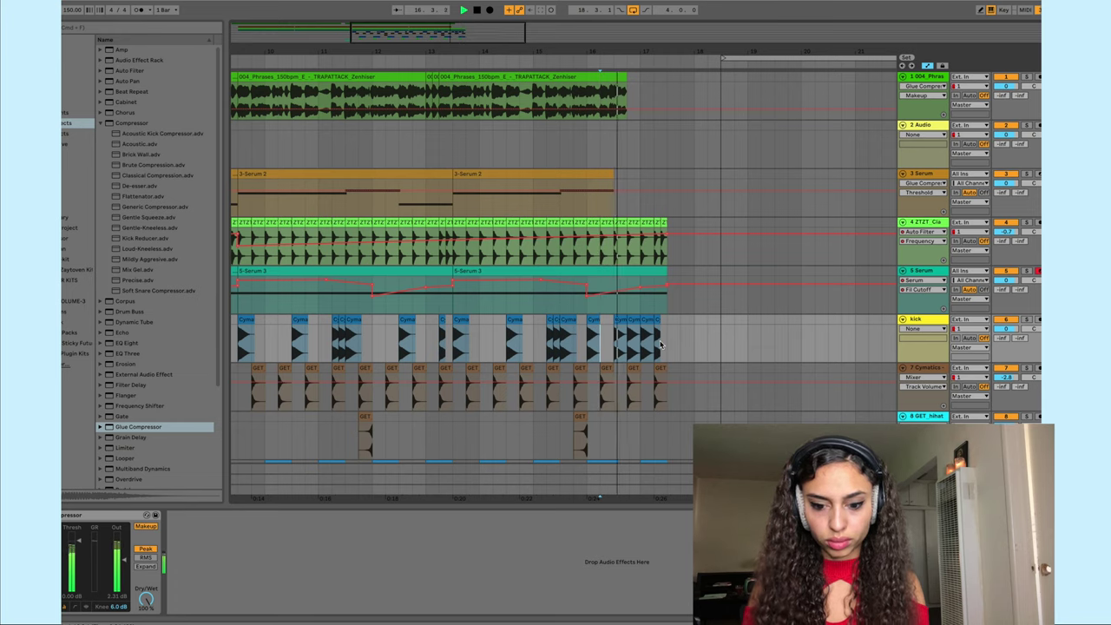
- Trim the short clap clip after beat 17.2 on track 4 and play the ending back from bar 16.3
left_click_drag(726, 223, 712, 223)
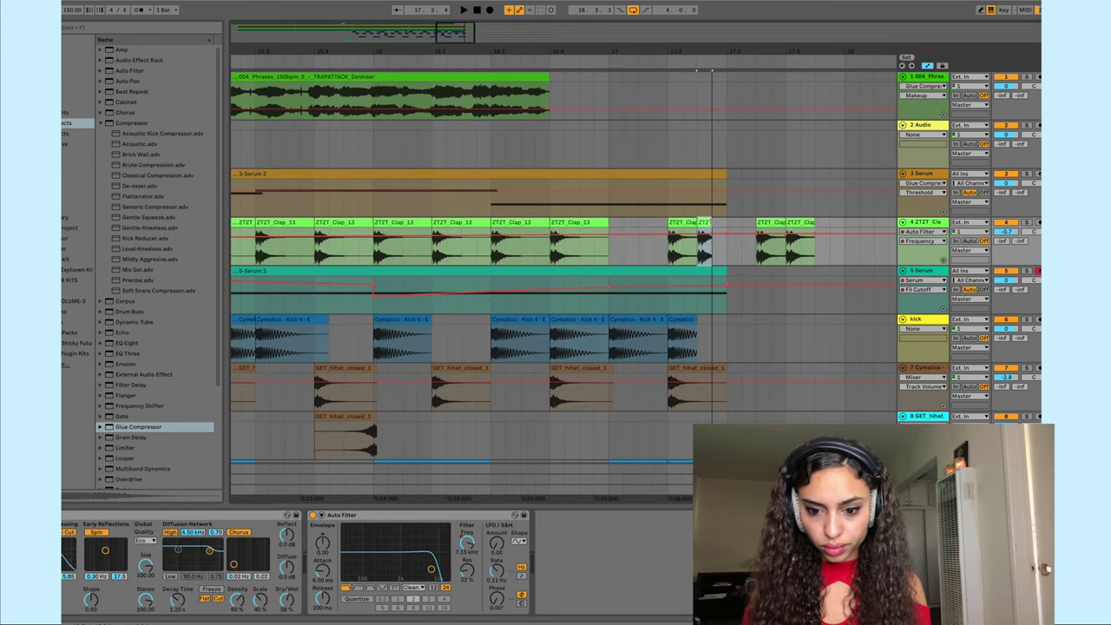
left_click(506, 134)
key("space")
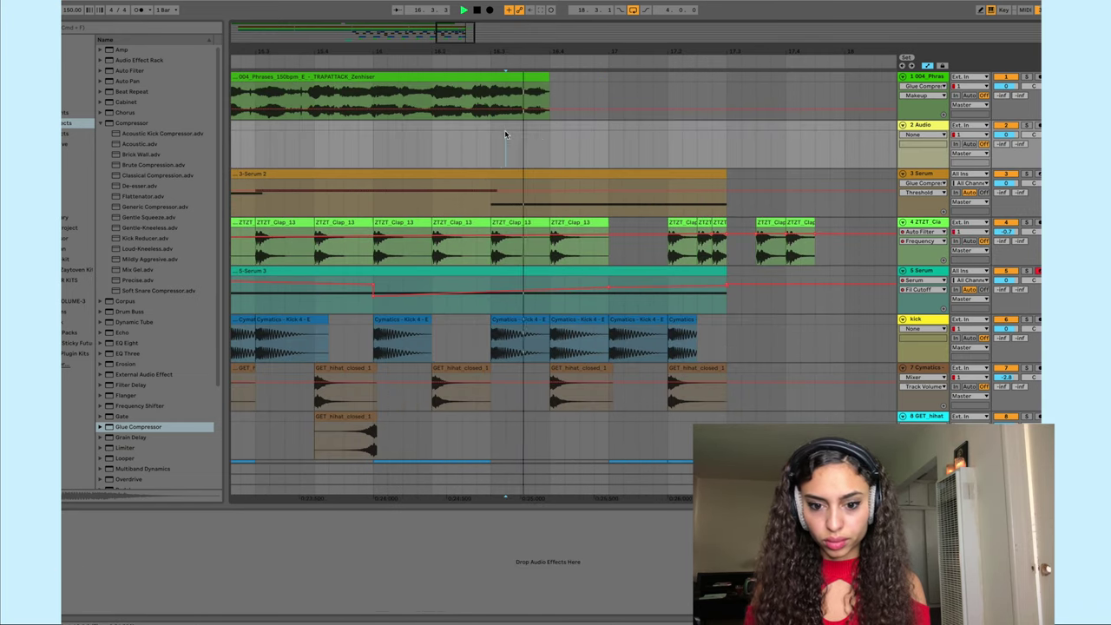
- Delete the last clap clip near beat 17.4 on track 4 and select the clap before it
left_click(798, 223)
key("Delete")
left_click(767, 222)
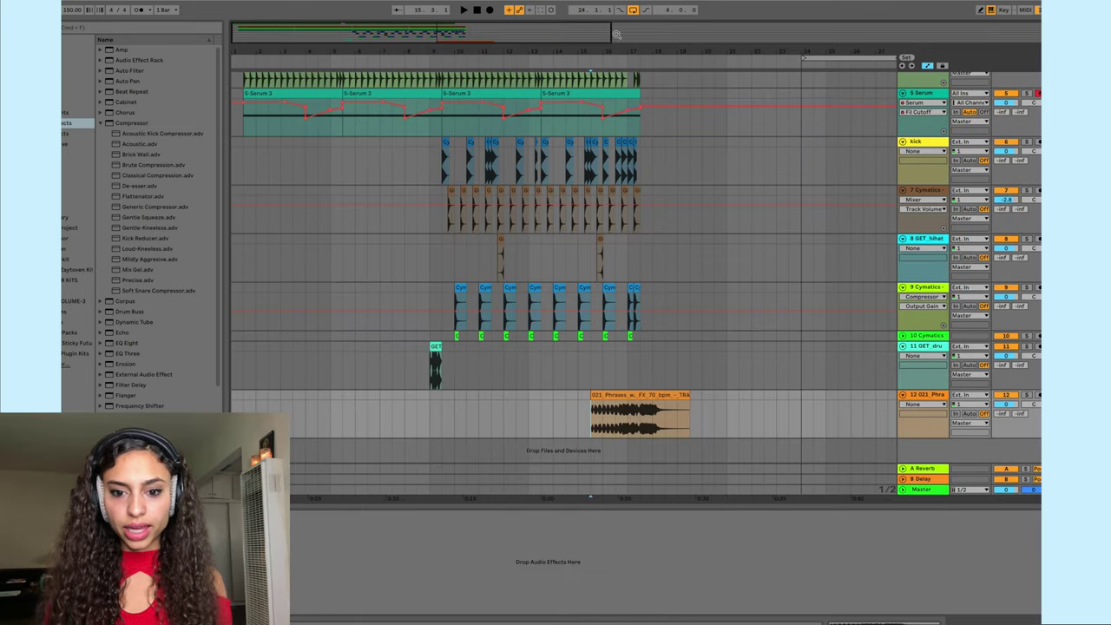
- Duplicate the short 021_Phrases clip on the track below the original to build a repeating pattern from beat 17.3
left_click_drag(616, 34, 616, 62)
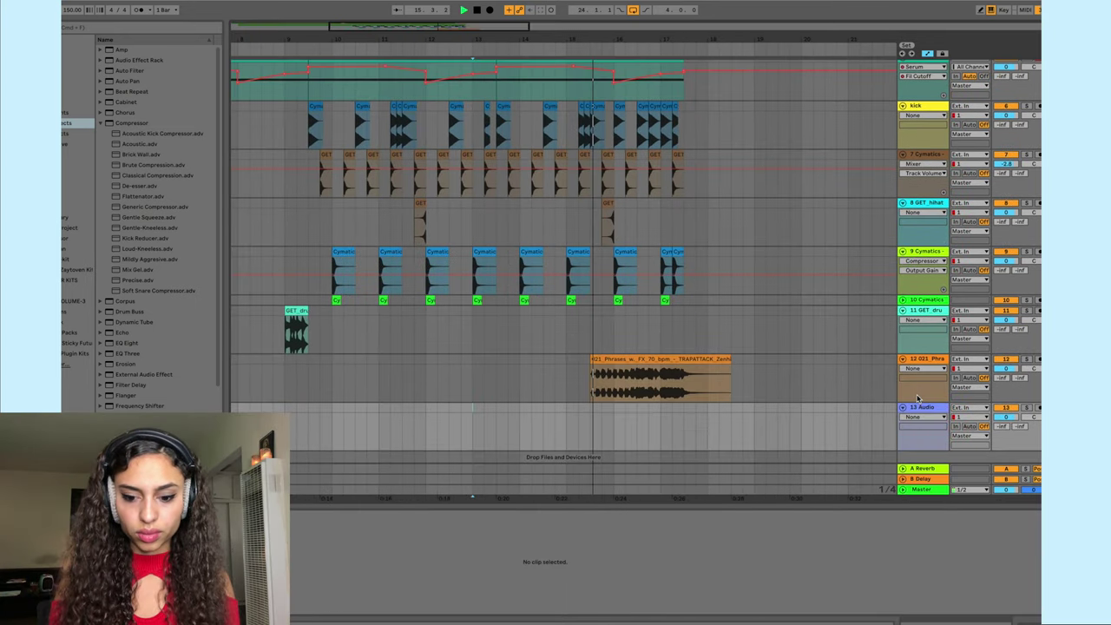
scroll(920, 397, "down", 3)
left_click(925, 298)
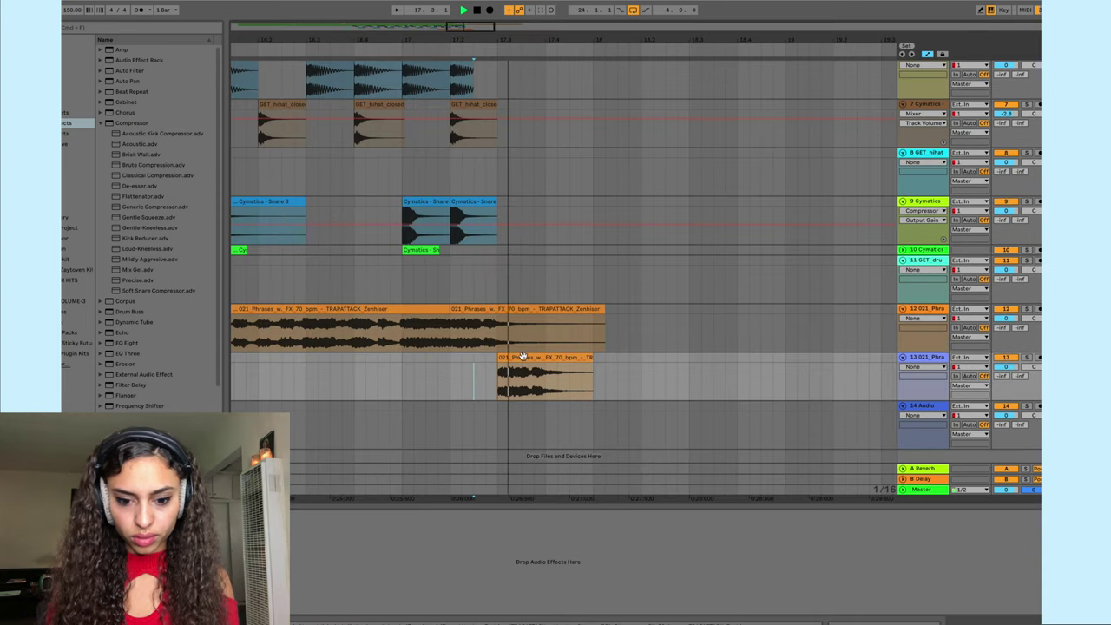
left_click(526, 364)
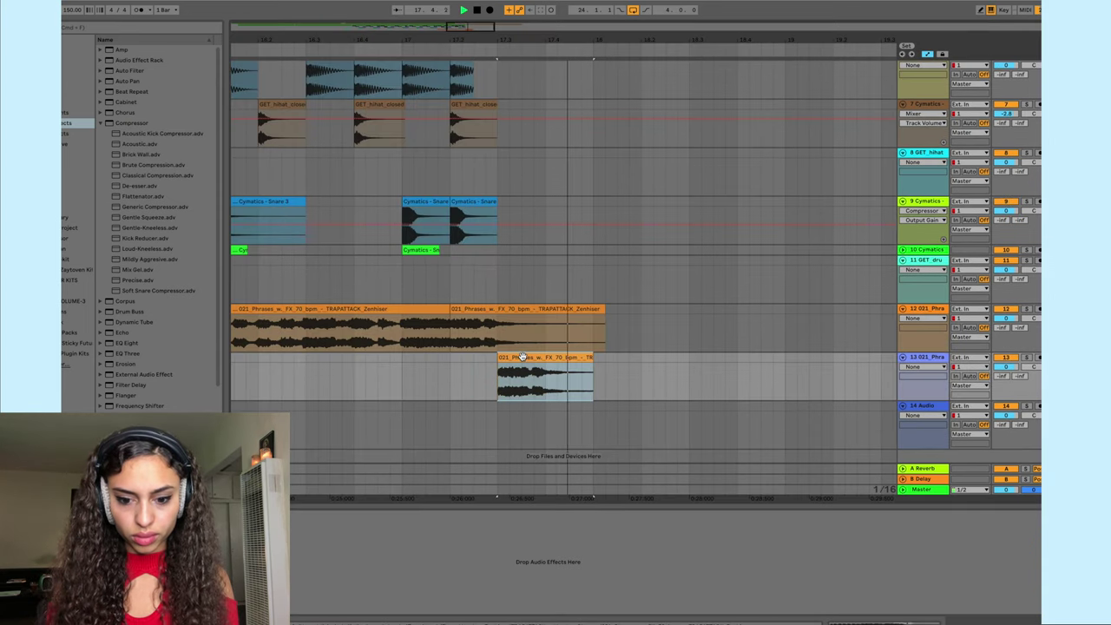
key("ctrl+d")
key("ctrl+d")
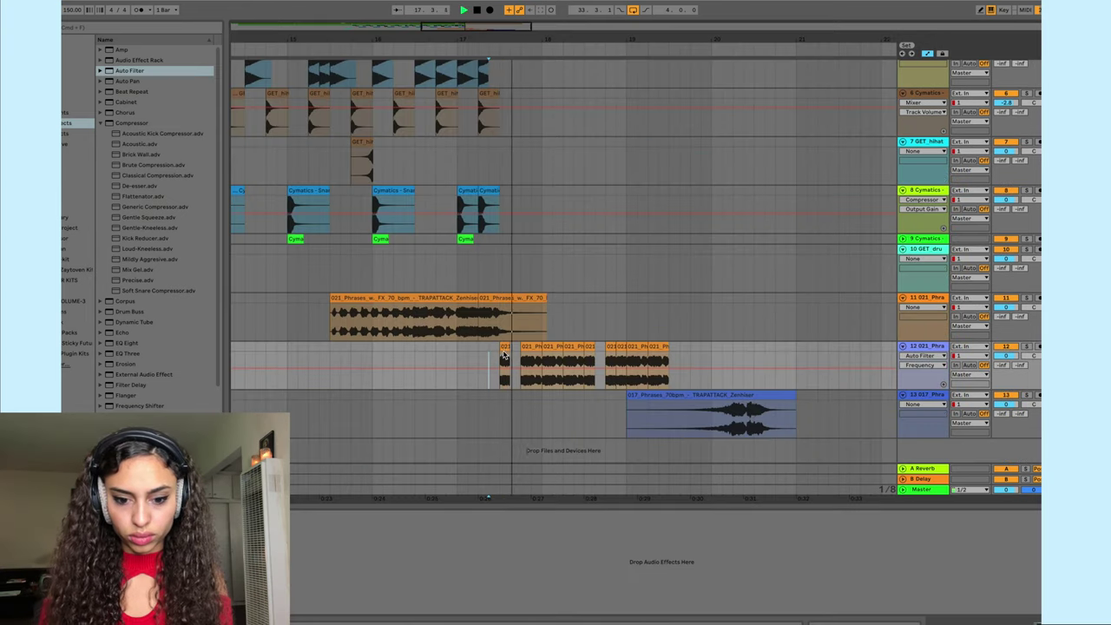
key("ctrl+d")
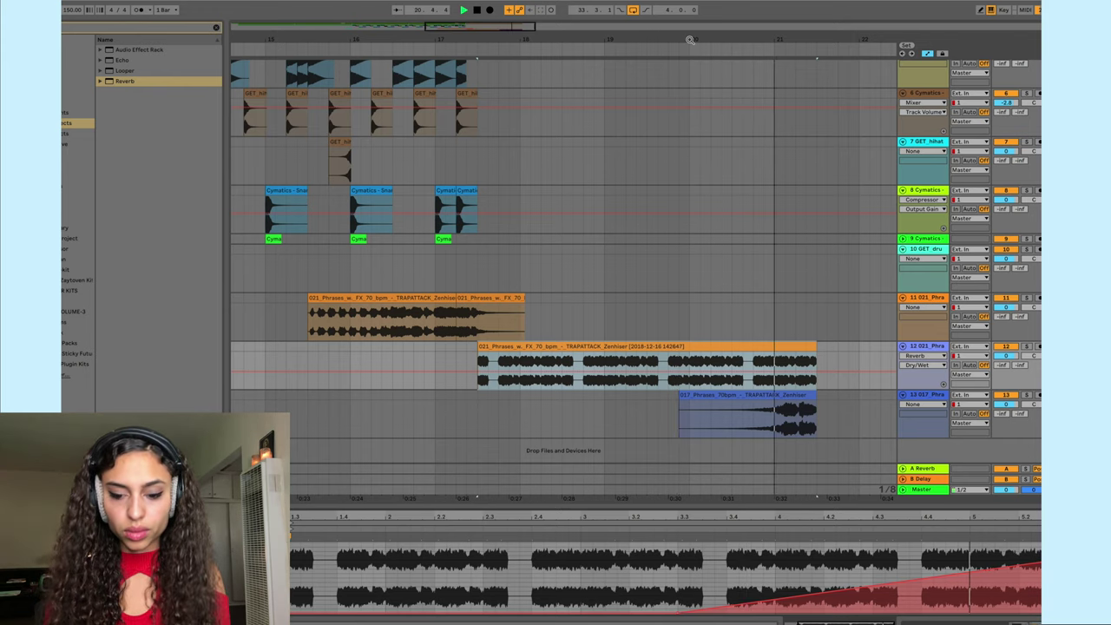
- Play back the 017_Phrases riser on track 13 against the looping 021_Phrases clips
scroll(697, 65, "down", 3)
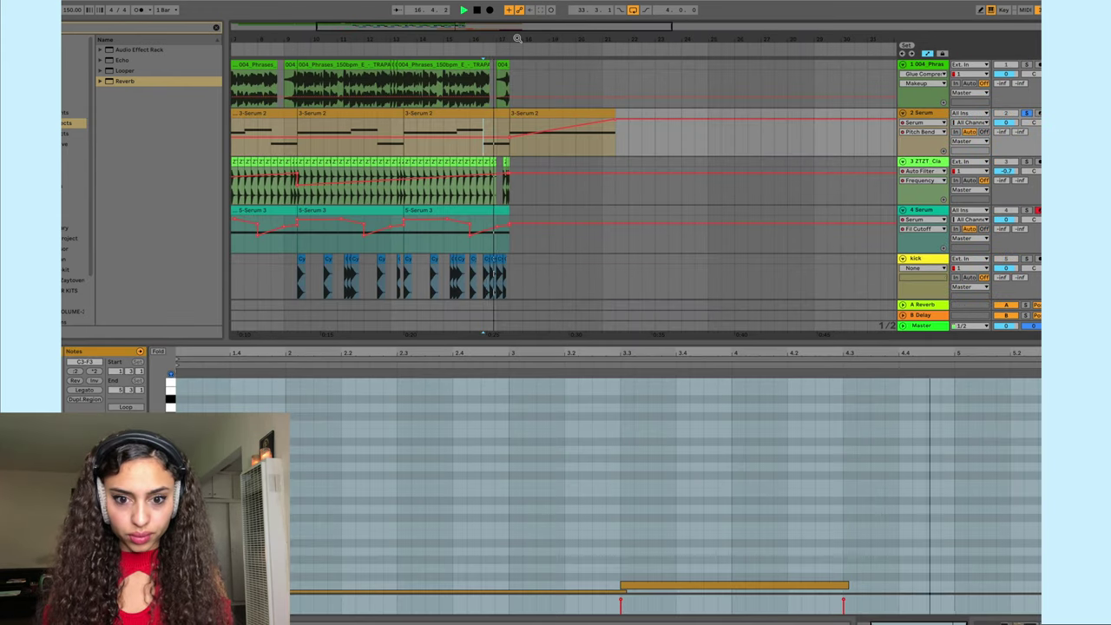
scroll(517, 38, "down", 3)
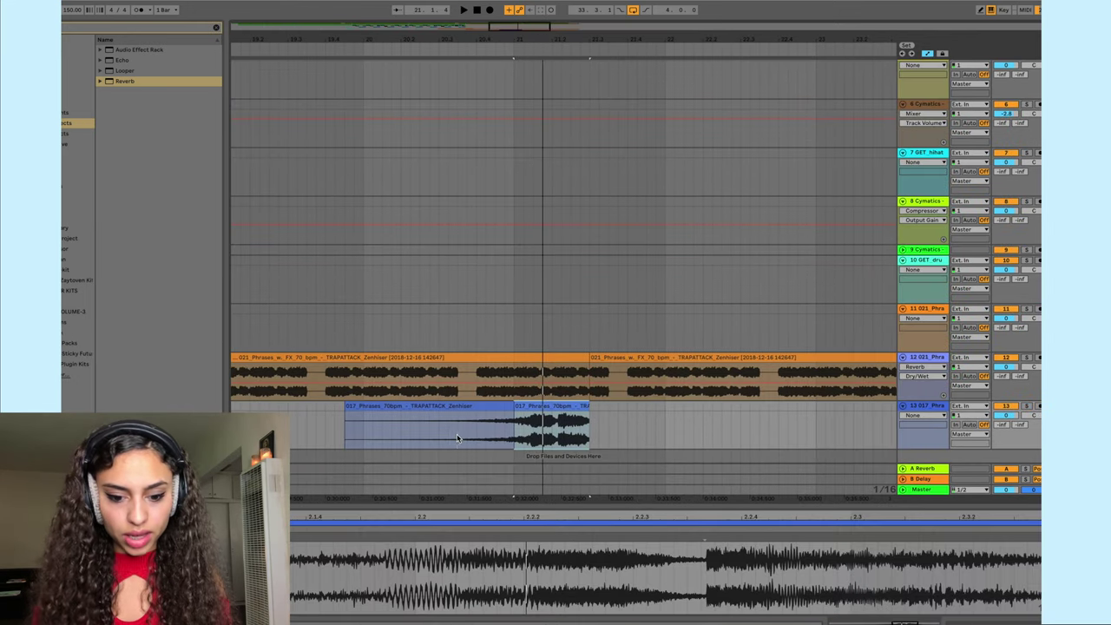
left_click(459, 438)
key("space")
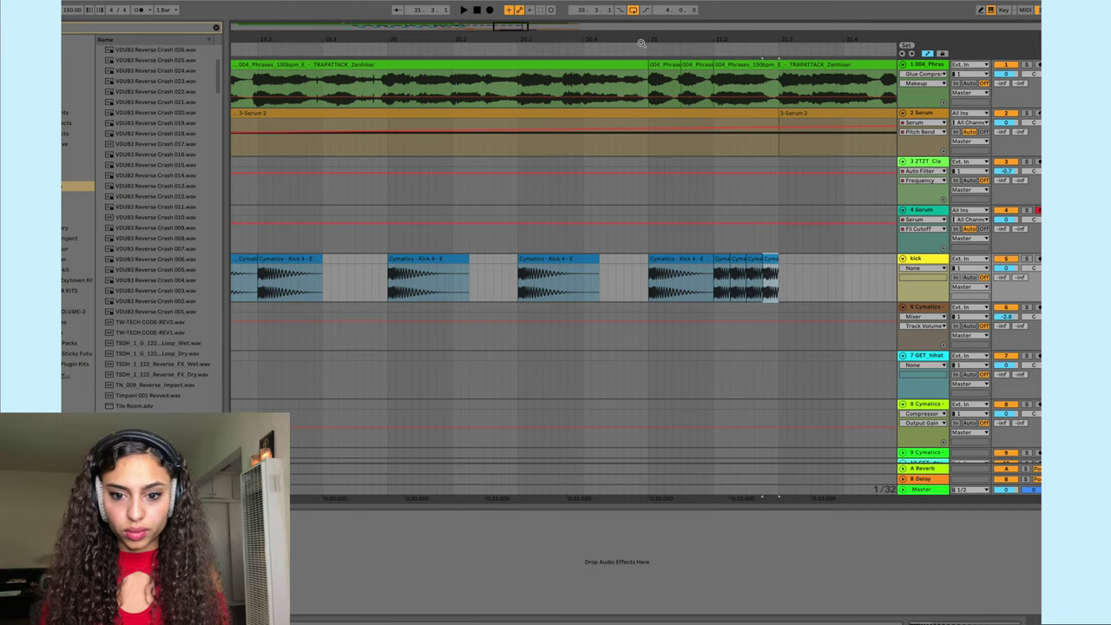
- Play back the section with the new kick pattern from beat 17.3
left_click_drag(641, 40, 639, 17)
left_click(256, 247)
key("space")
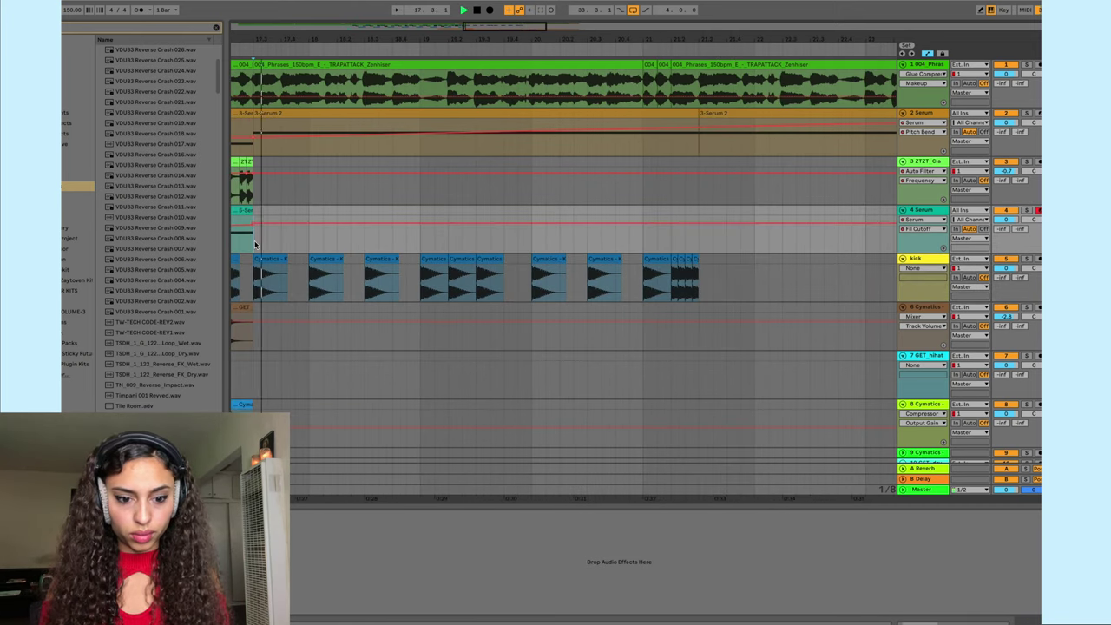
- Play back the kick pattern from about bar 18 through the accelerating kick roll after bar 21
left_click(352, 249)
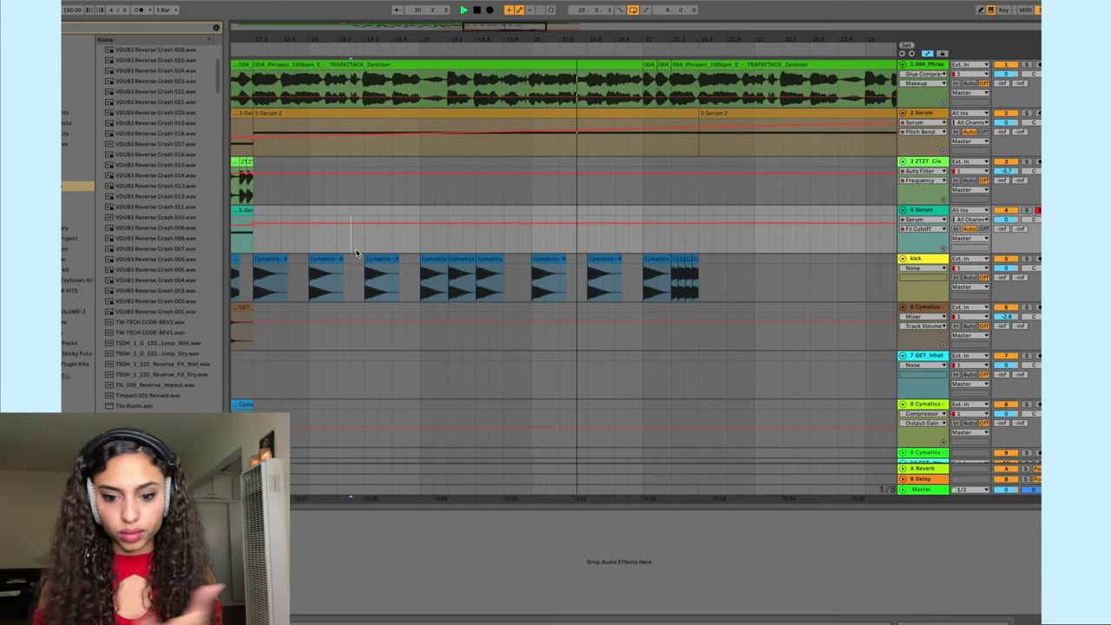
key("space")
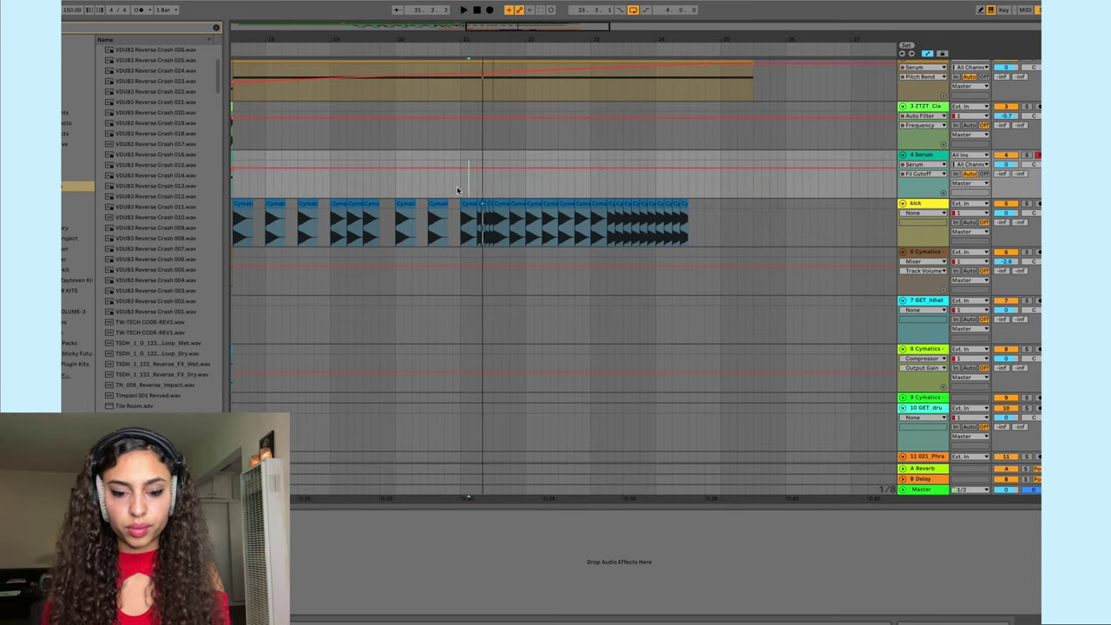
key("space")
scroll(570, 207, "up", 2)
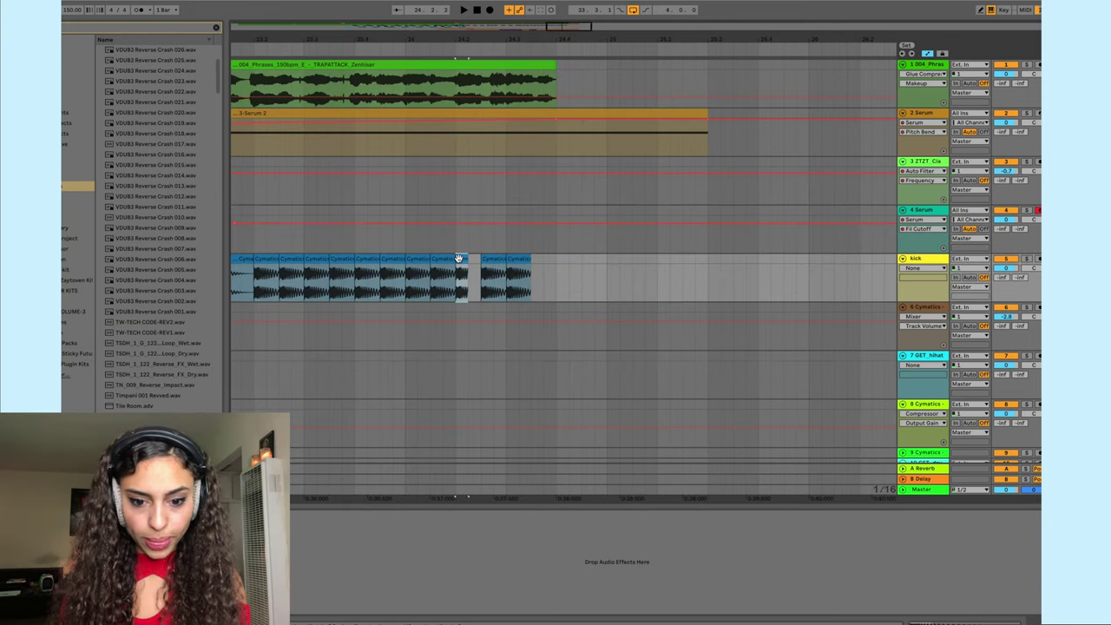
left_click(378, 239)
key("space")
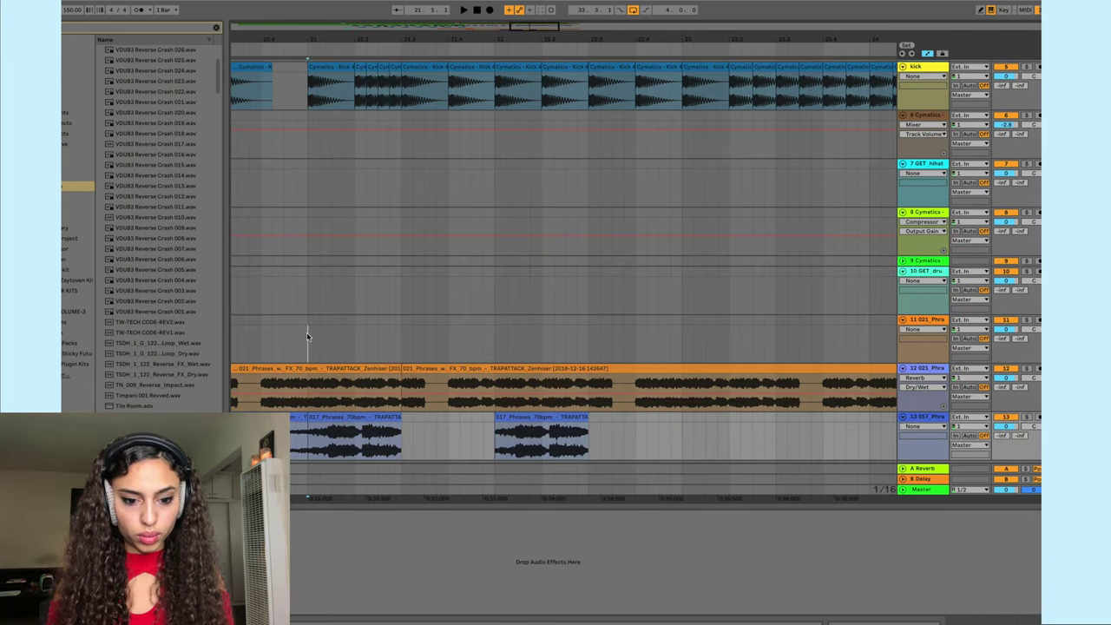
- Paste the 017_Phrases clip at bar 23 on track 13 and the snare clip at bar 19 on track 8
left_click(307, 339)
key("space")
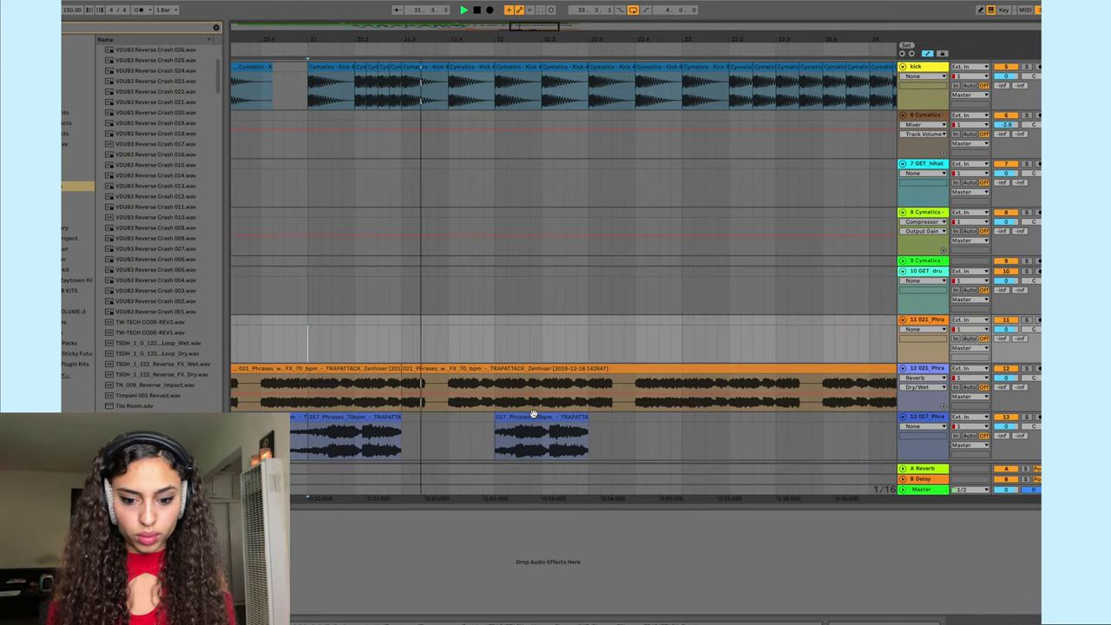
left_click(683, 448)
key("ctrl+v")
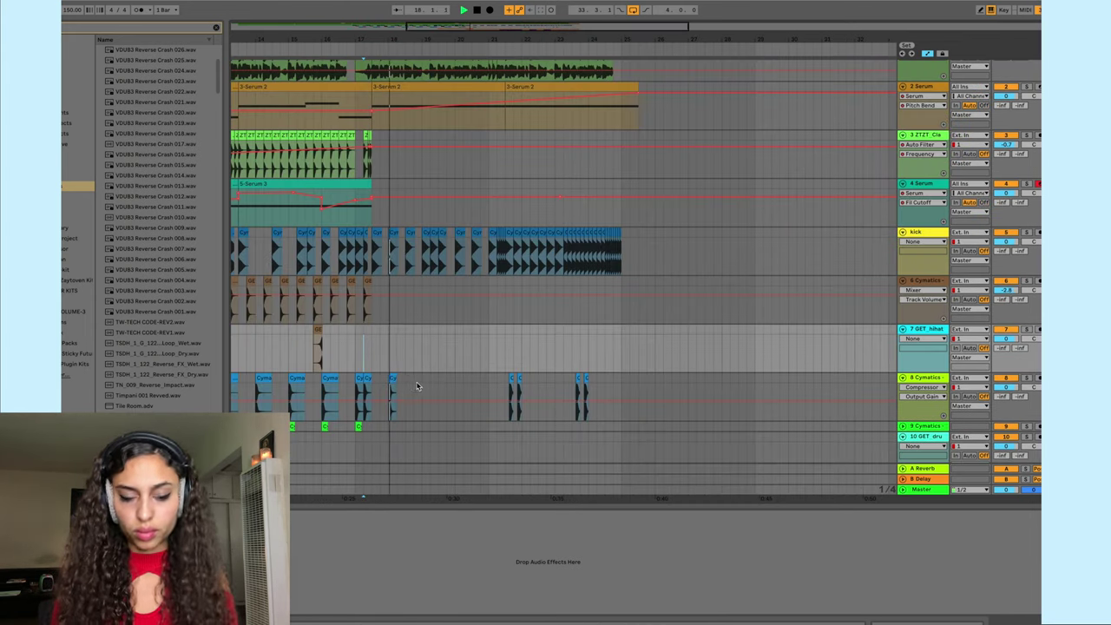
left_click(424, 387)
key("ctrl+v")
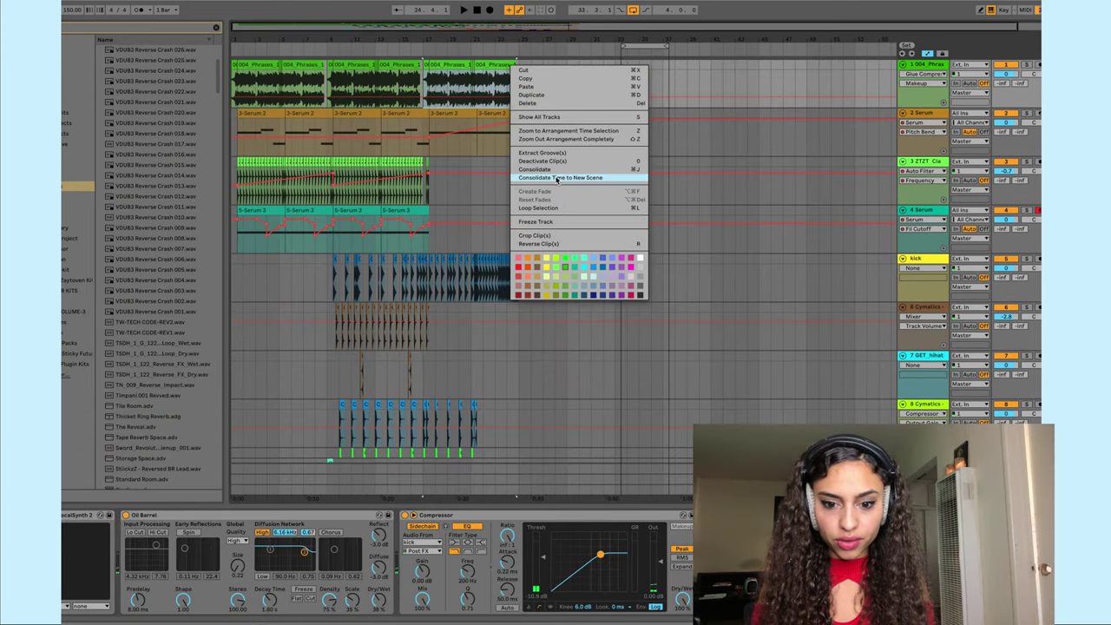
- Consolidate the selected 004_Phrases clips on track 1, from about bar 17 to bar 25, into one clip
left_click(547, 170)
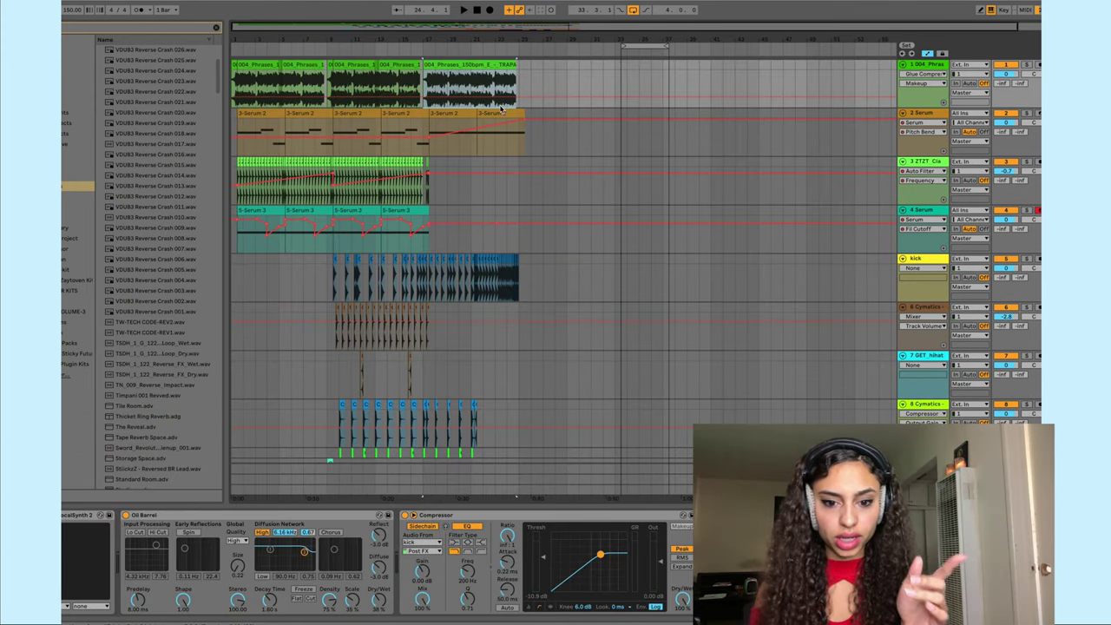
left_click(456, 62)
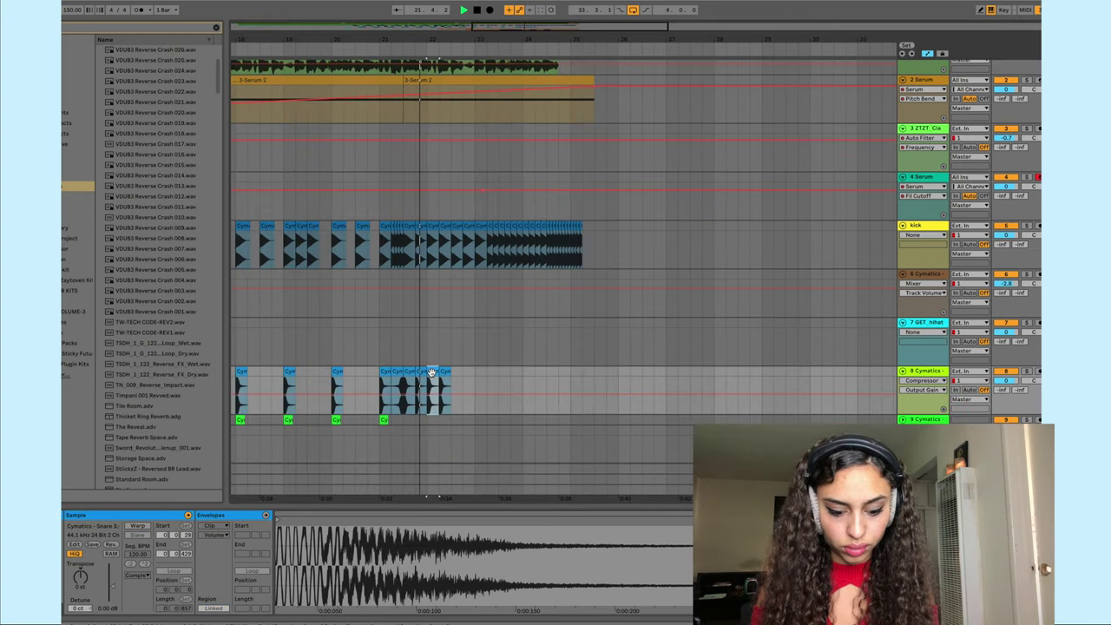
- Duplicate the snare clip on track 8 on every beat from about bar 22 up to bar 25
key("ctrl+d")
key("ctrl+d")
key("ctrl+d")
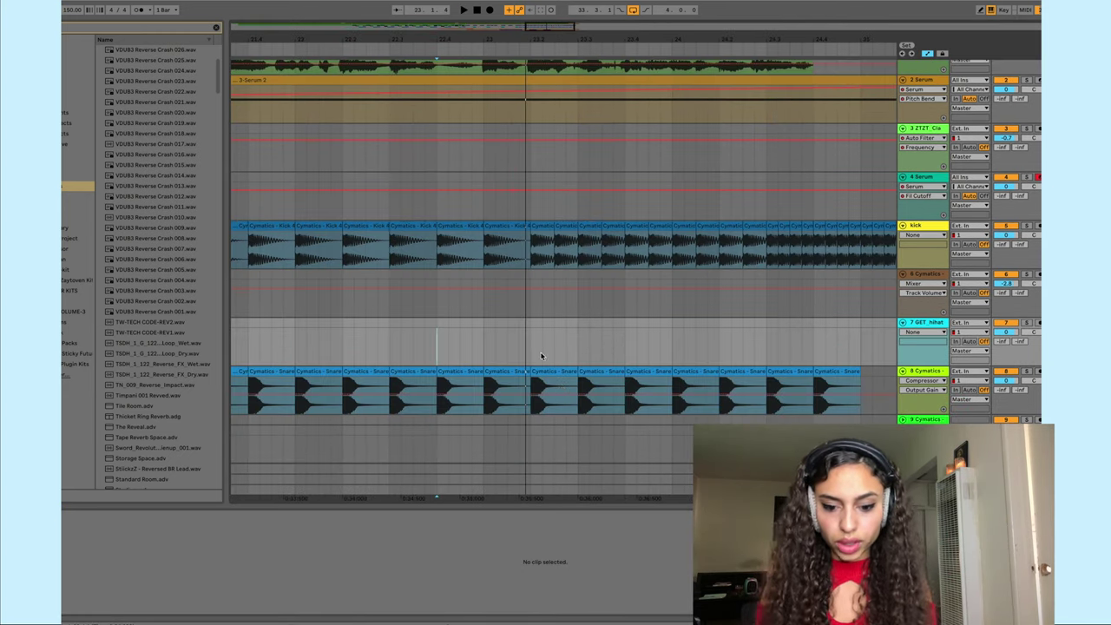
- Shorten the track 8 snare clip at beat 23.2 to half a beat and repeat it along the track
left_click(554, 391)
left_click_drag(569, 371, 555, 372)
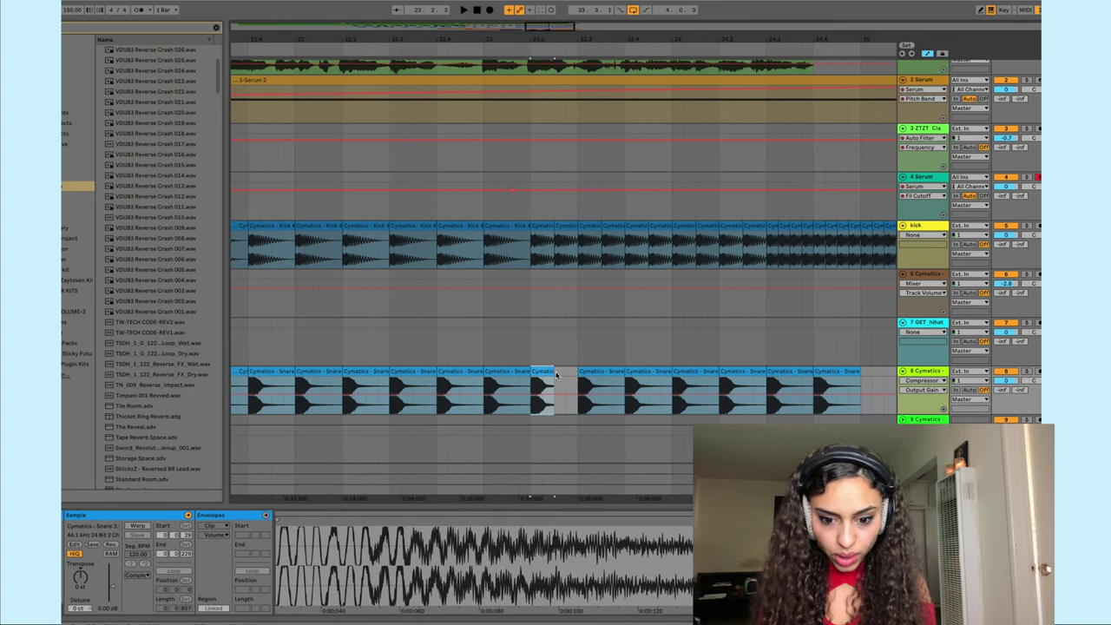
key("ctrl+d")
key("ctrl+d")
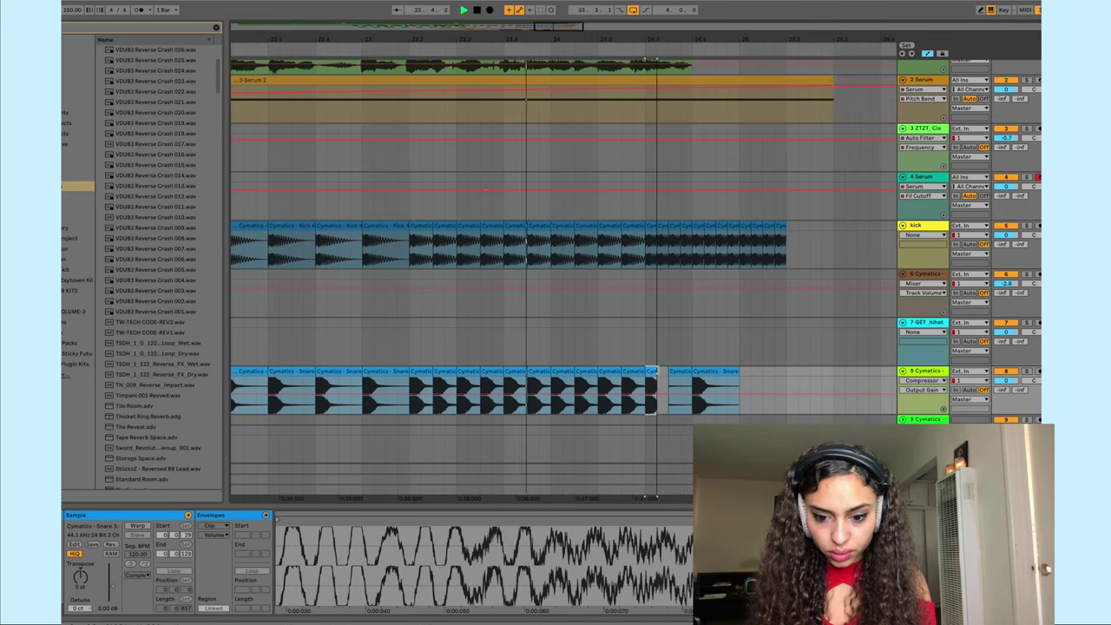
- Halve the track 8 snare clip at beat 24.3 again and duplicate it into a rapid roll ending at beat 25.2
left_click_drag(662, 371, 654, 372)
key("ctrl+d")
key("ctrl+d")
key("ctrl+d")
key("ctrl+d")
key("ctrl+d")
key("ctrl+d")
key("ctrl+d")
key("ctrl+d")
key("ctrl+d")
key("ctrl+d")
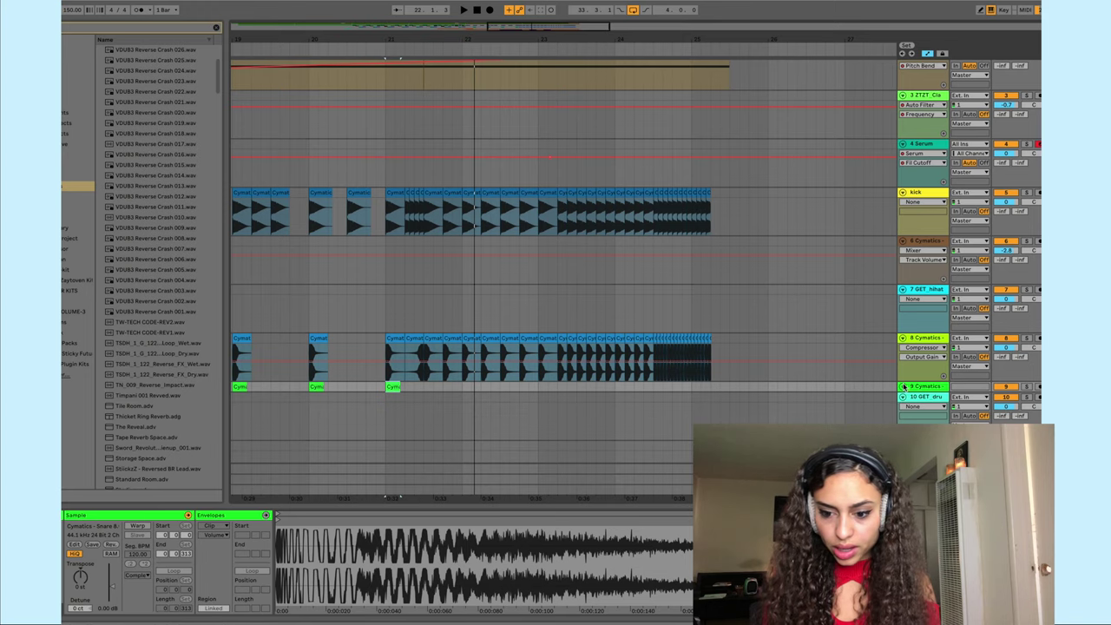
- Unfold track 9 and repeat its snare clip from beat 21.3, with half-beat copies leading up to beat 24.3
left_click(903, 387)
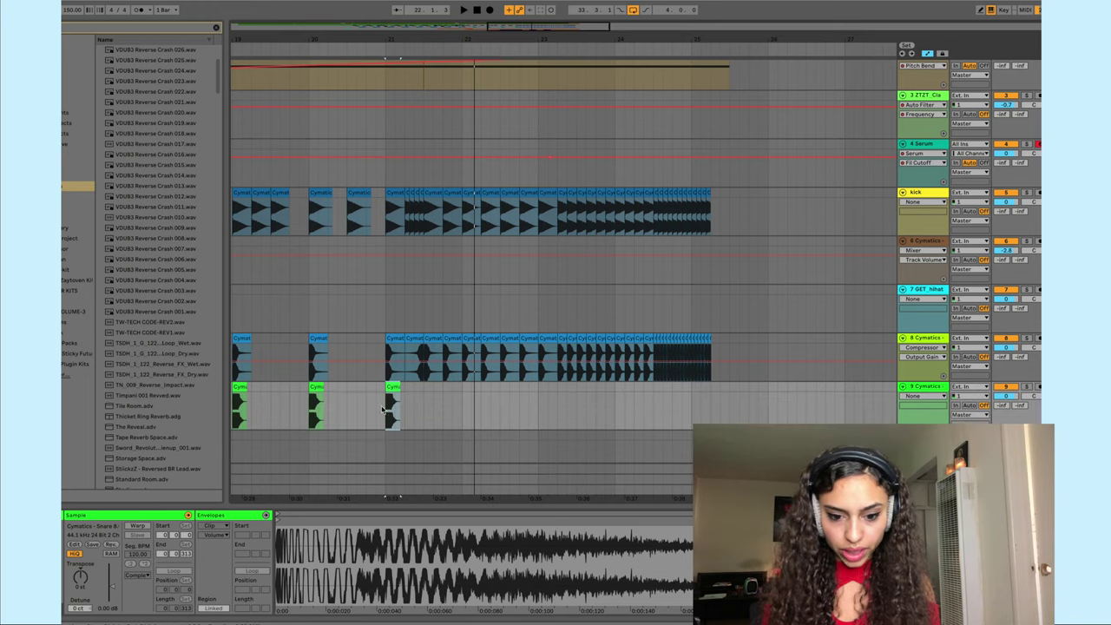
left_click(421, 395)
key("ctrl+v")
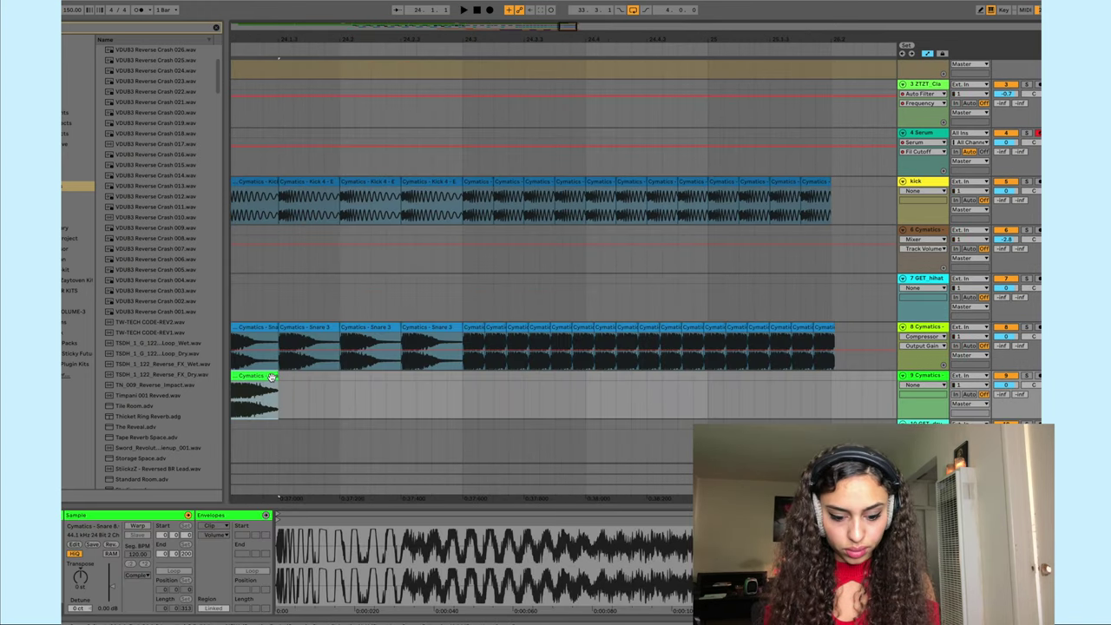
key("ctrl+d")
key("ctrl+d")
key("ctrl+d")
key("ctrl+d")
- Shorten the track 9 snare clip at beat 24.3 to a sixteenth note and duplicate it into a fast roll
left_click_drag(513, 376, 532, 377)
key("ctrl+d")
key("ctrl+d")
key("ctrl+d")
key("ctrl+d")
key("ctrl+d")
key("ctrl+d")
key("ctrl+d")
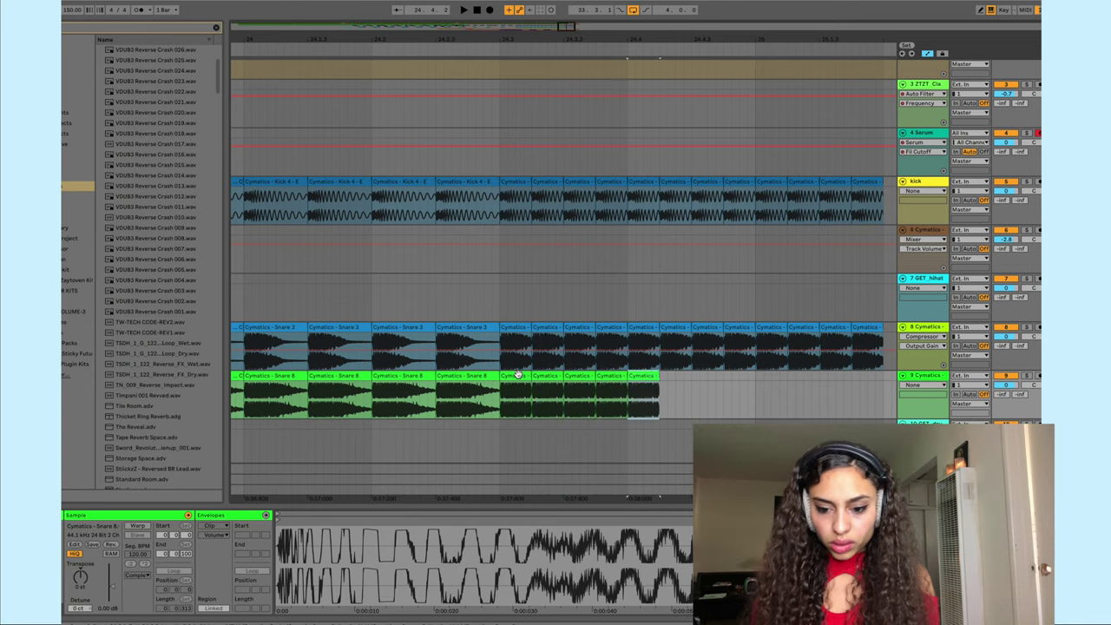
- Play back the snare roll and extend the track 9 sixteenth-note clips to beat 25.2
left_click(466, 289)
key("space")
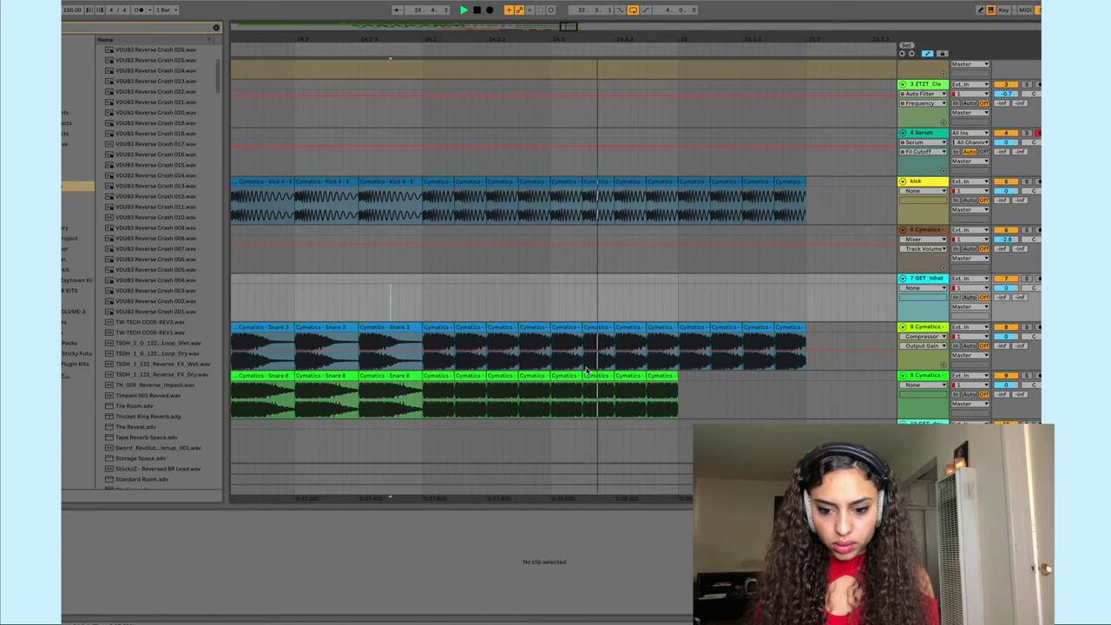
left_click(653, 373)
key("ctrl+d")
key("ctrl+d")
key("ctrl+d")
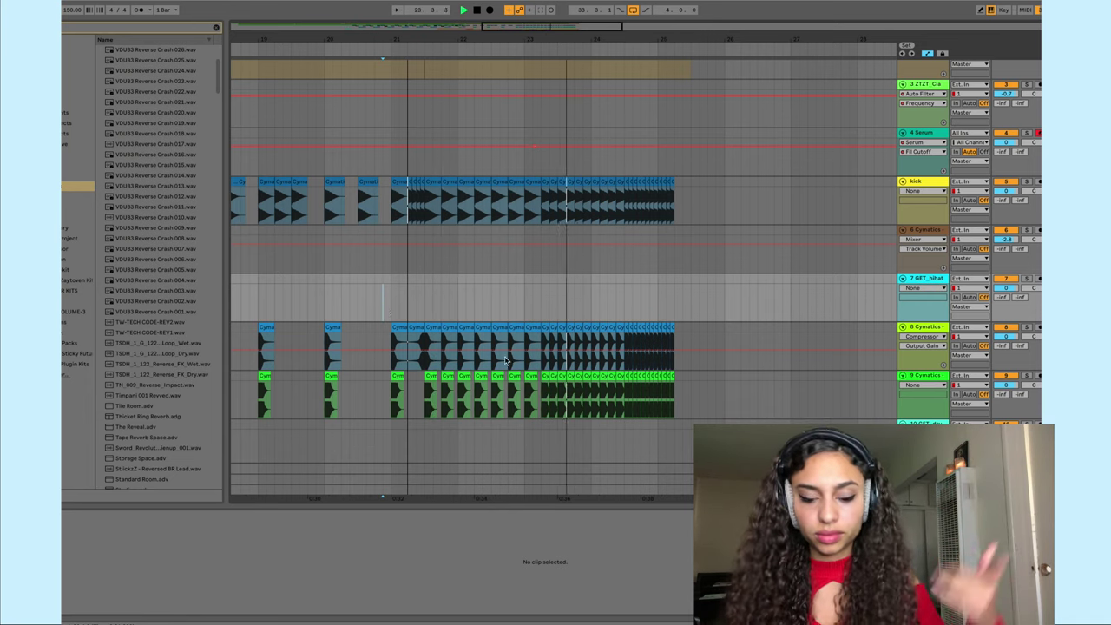
- Consolidate the snare rolls on tracks 9 and 8, from beat 23.2 to 25.2, into a single clip per track
left_click(550, 375)
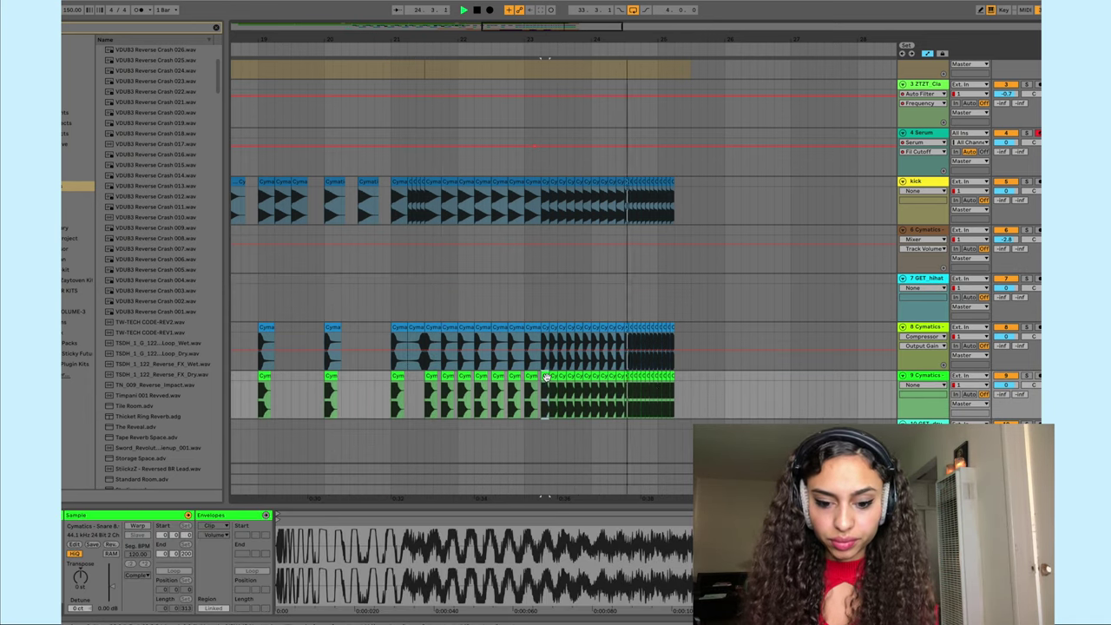
left_click(668, 383, "shift")
key("super+j")
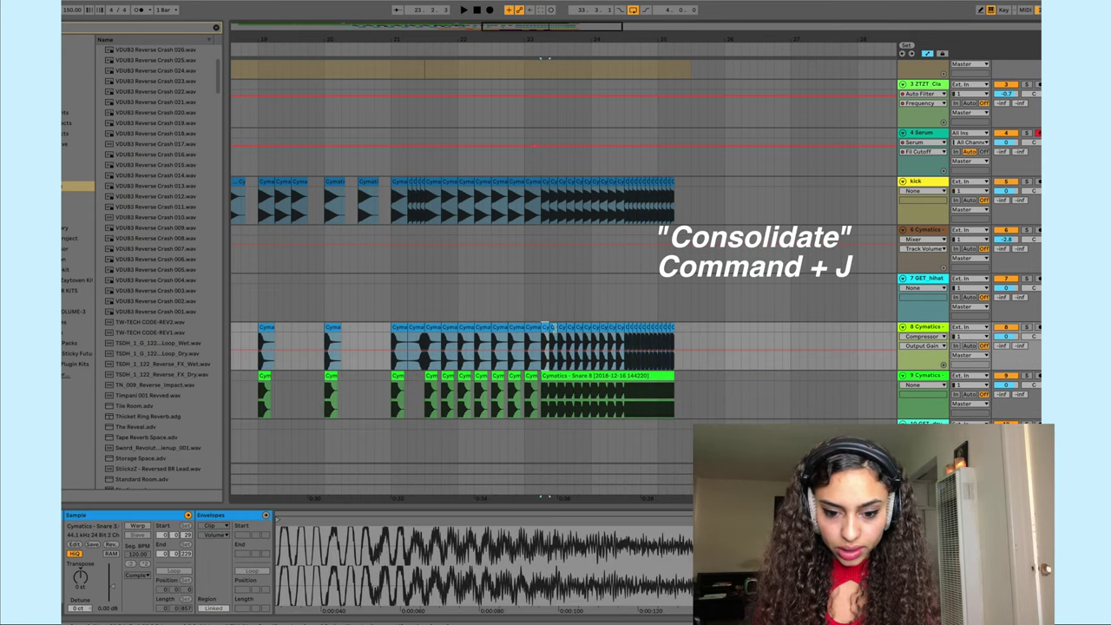
left_click_drag(544, 326, 675, 333)
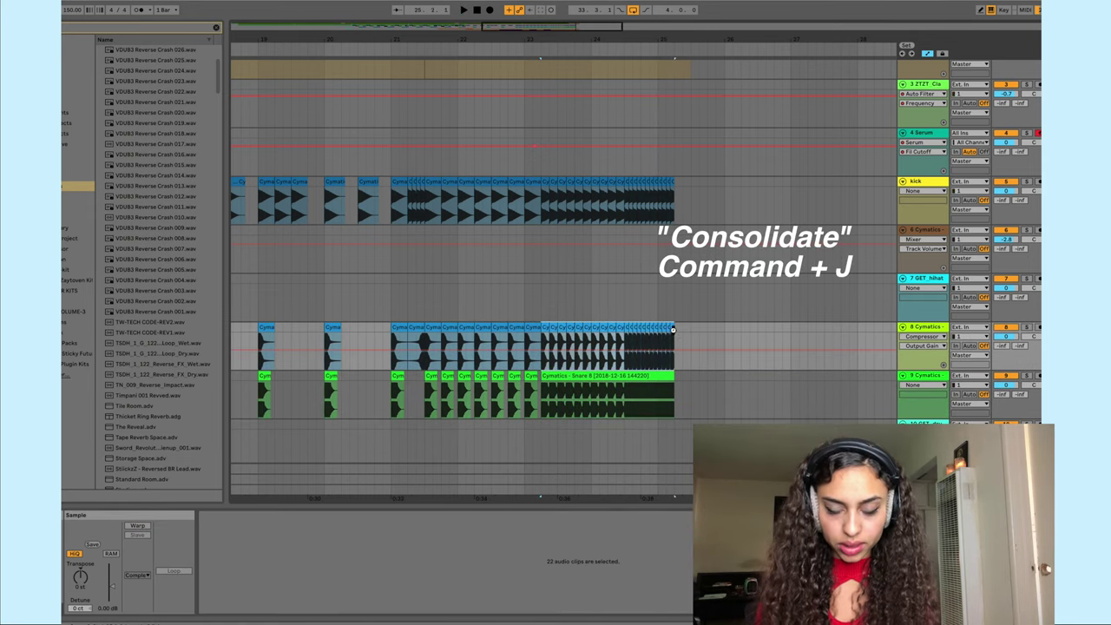
key("super+j")
- Consolidate the kick roll from beat 23.2 to 25.2 into one clip and play back the section from bar 23
left_click(545, 181)
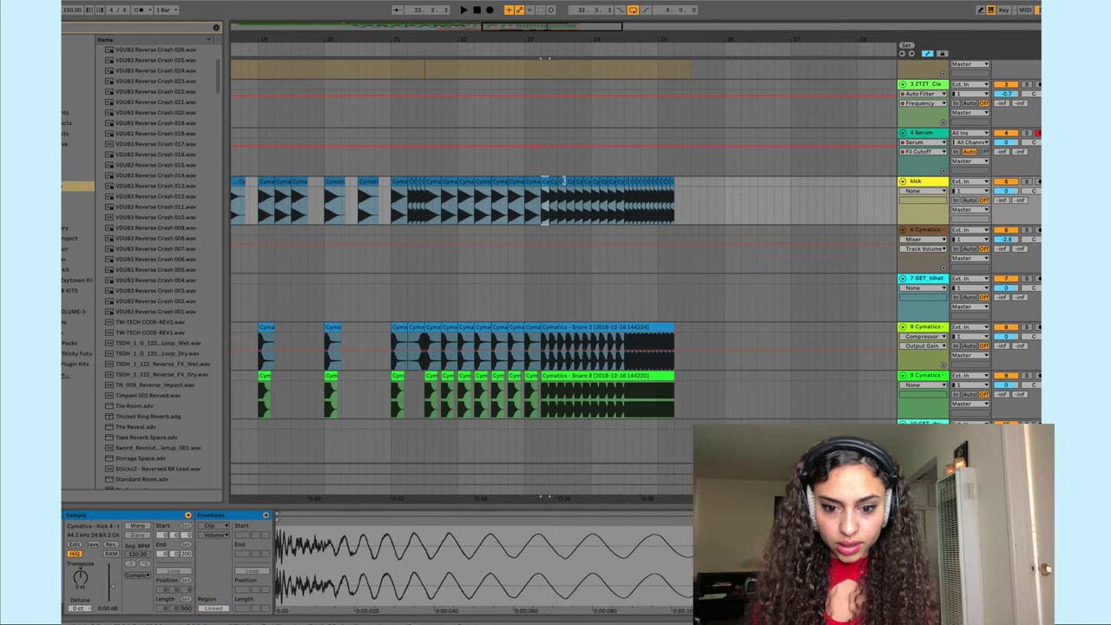
left_click_drag(545, 180, 674, 184)
key("super+j")
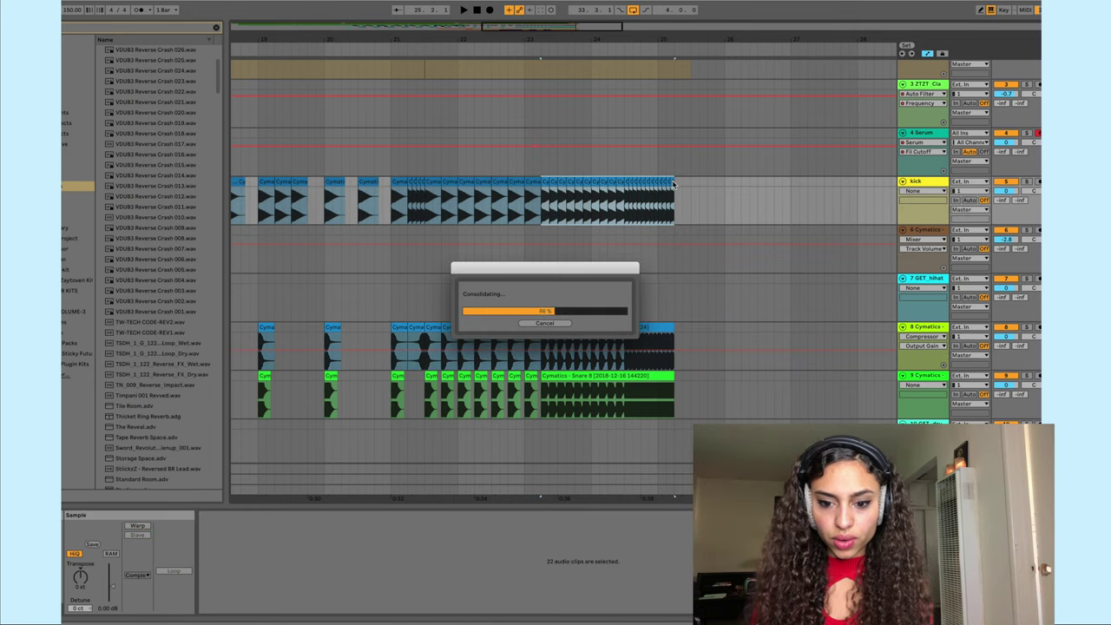
left_click(525, 275)
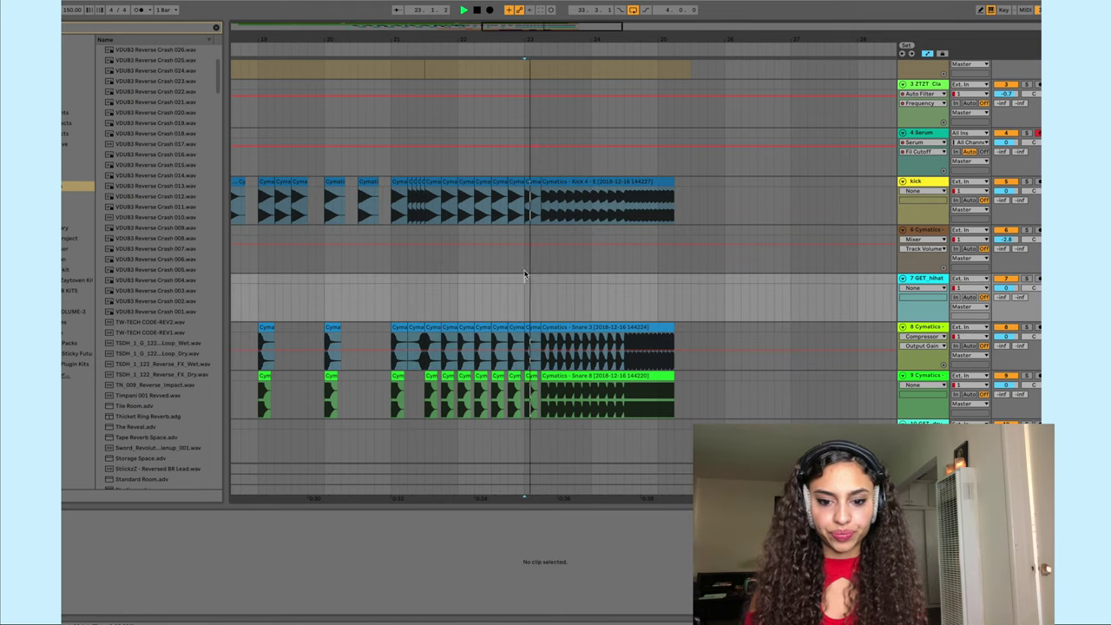
key("space")
- Pitch up the consolidated kick and snare rolls with a rising transposition modulation envelope and play them back
left_click(551, 184)
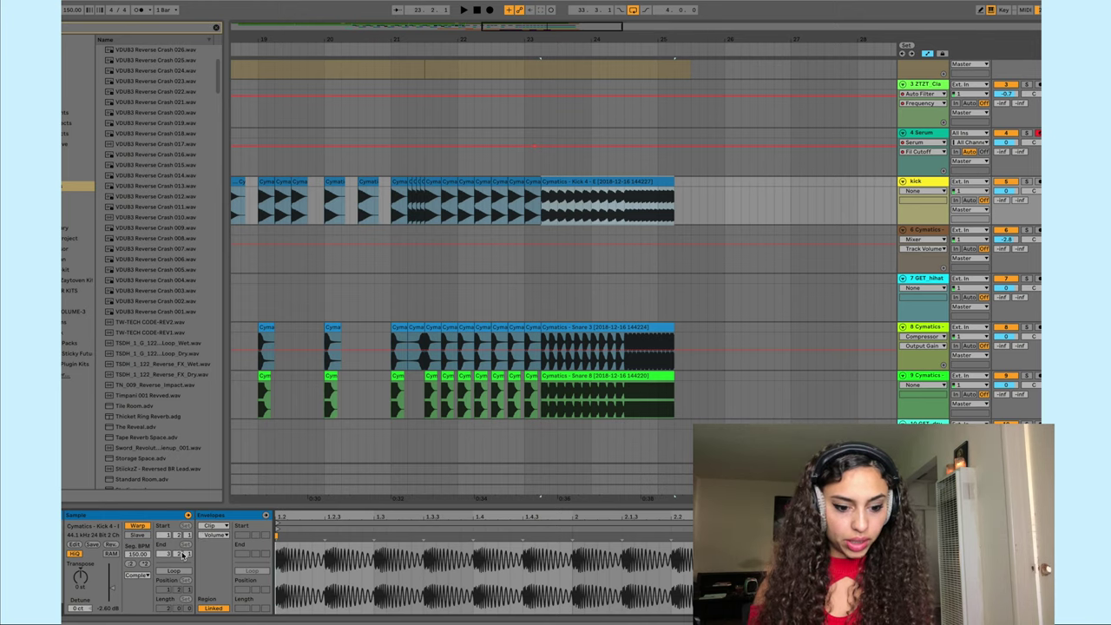
left_click(213, 535)
left_click(217, 552)
key("space")
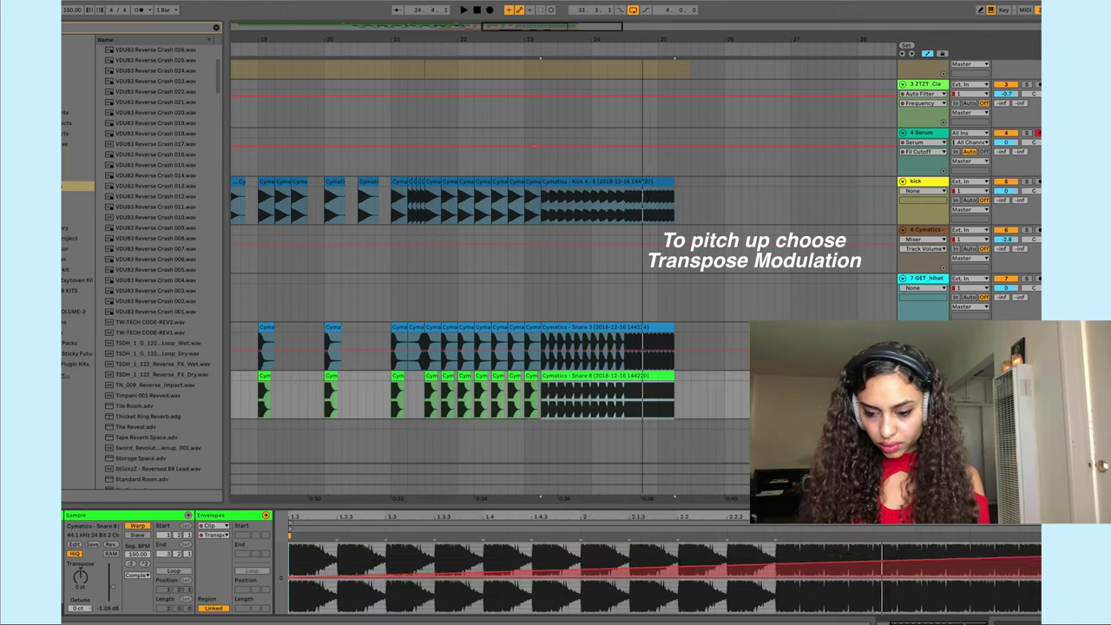
key("space")
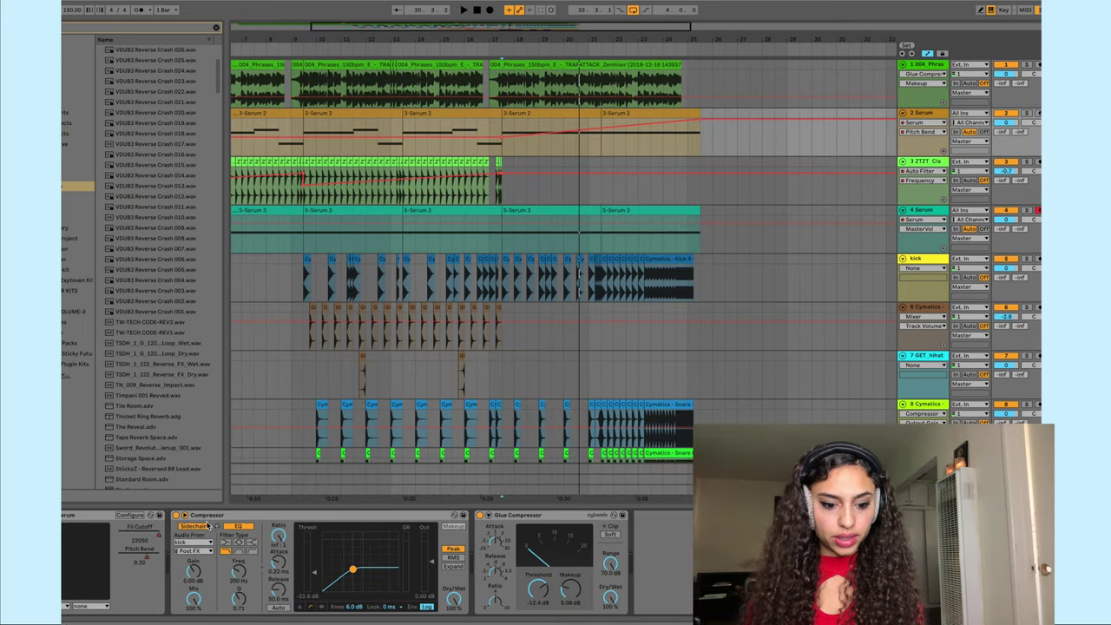
- Copy the kick-sidechained Compressor from the track 2 Serum to the track 4 Serum and play back the result
left_click(207, 516)
left_click(921, 211)
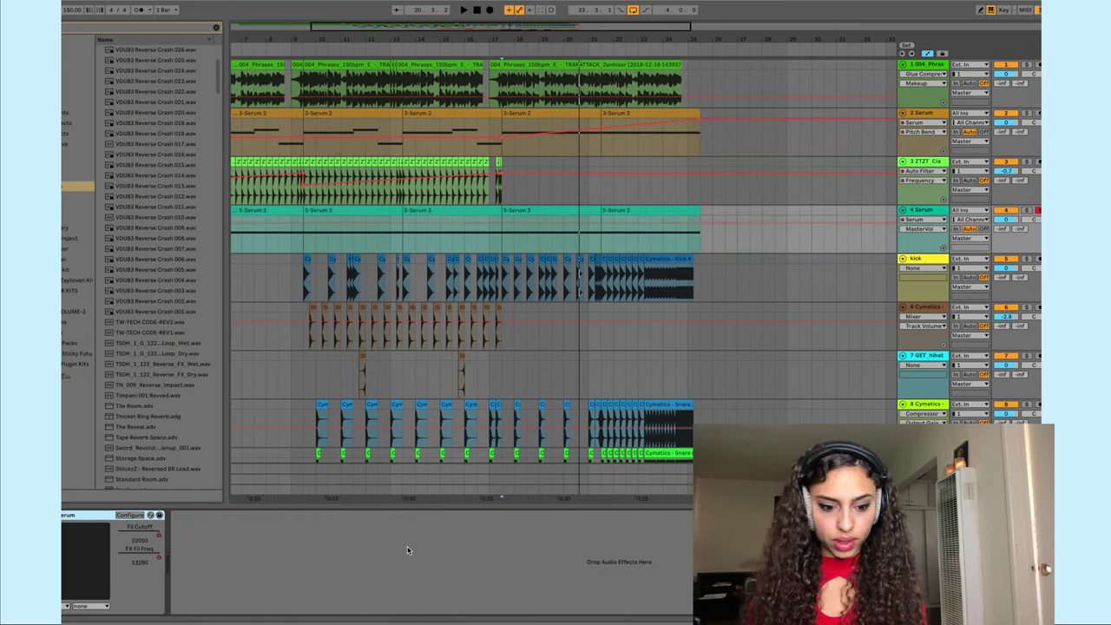
key("ctrl+v")
key("space")
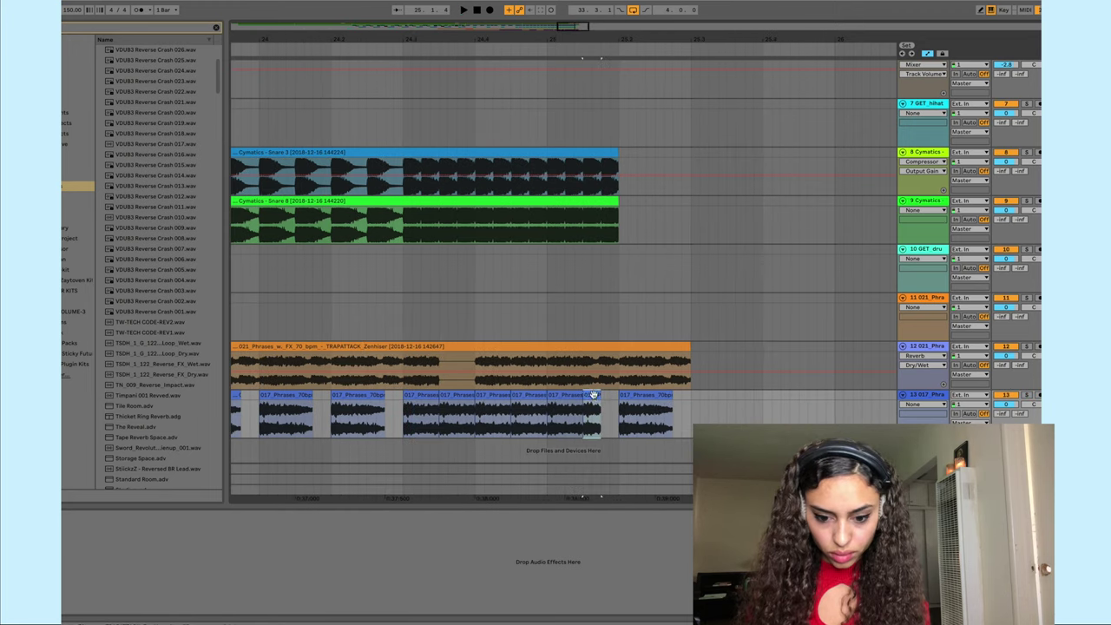
- Consolidate the chopped 017_Phrases clips on track 13, from bar 21 to beat 25.3, into one clip
key("space")
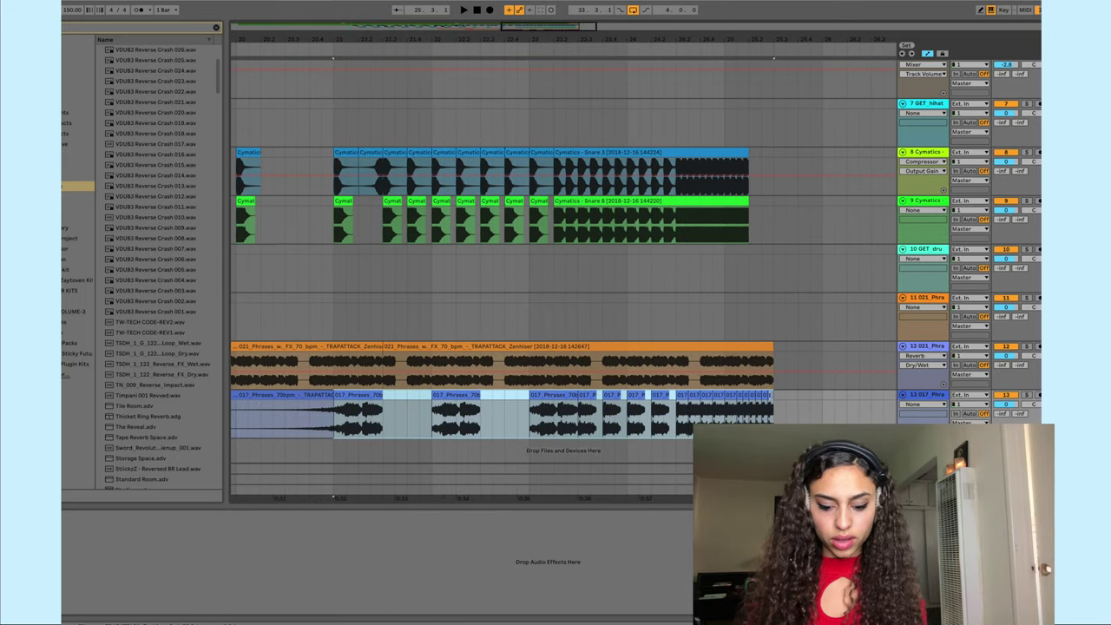
key("super+j")
- Add a rising transposition envelope to the end of the consolidated 017_Phrases clip, reaching about +23.72 st, and play it back
left_click(743, 392)
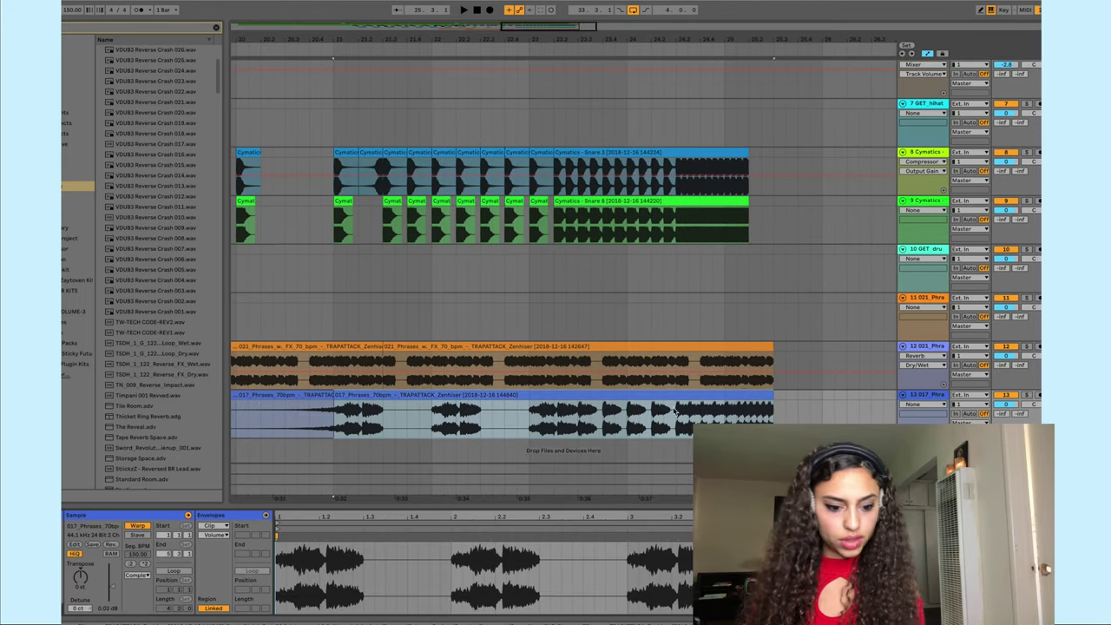
left_click(212, 536)
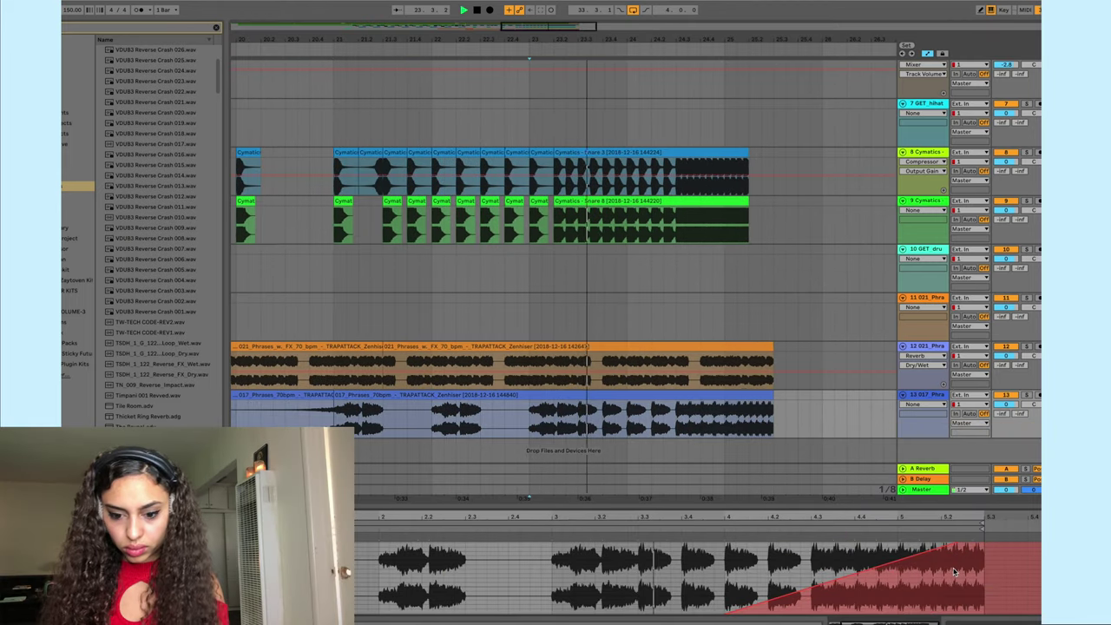
key("super+z")
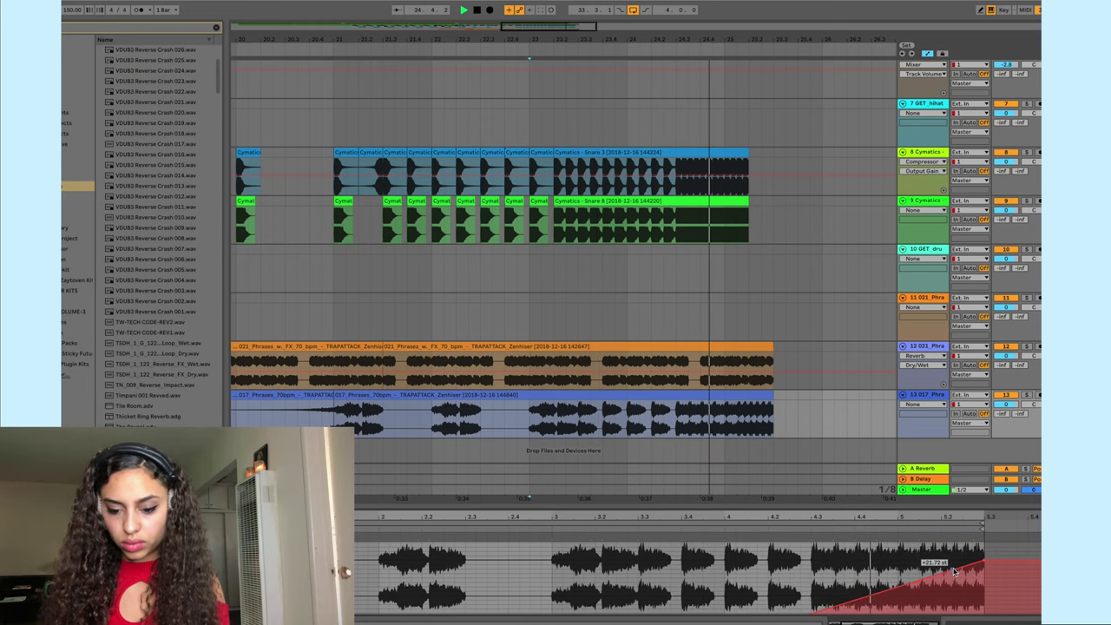
key("space")
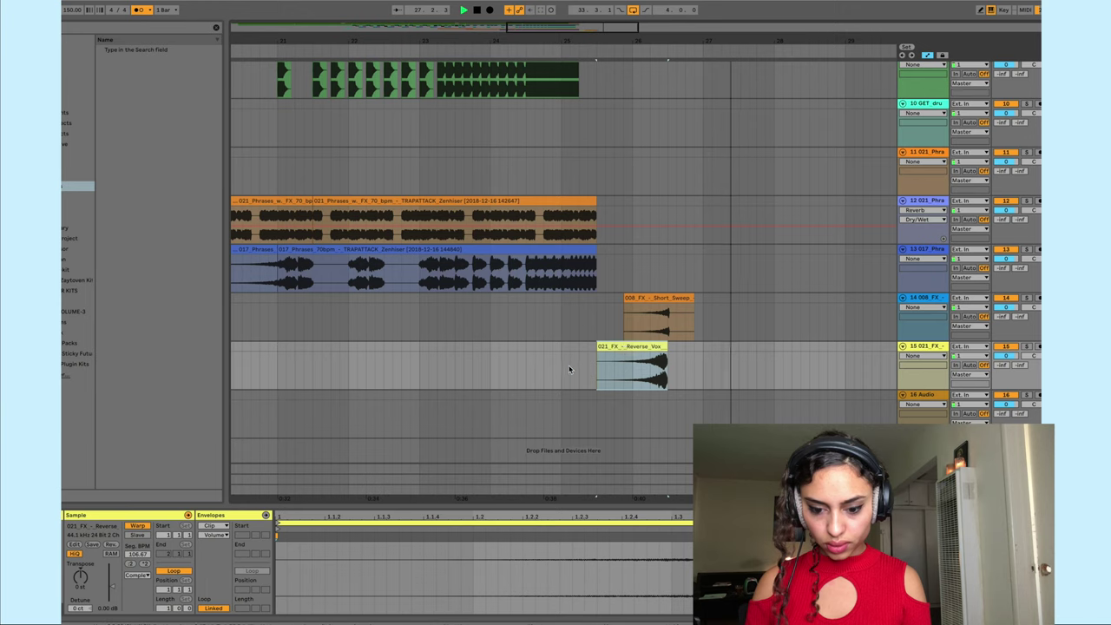
- Set the playback start to about bar 25 on track 15, just before the 021_FX Reverse Vox clip
left_click(570, 369)
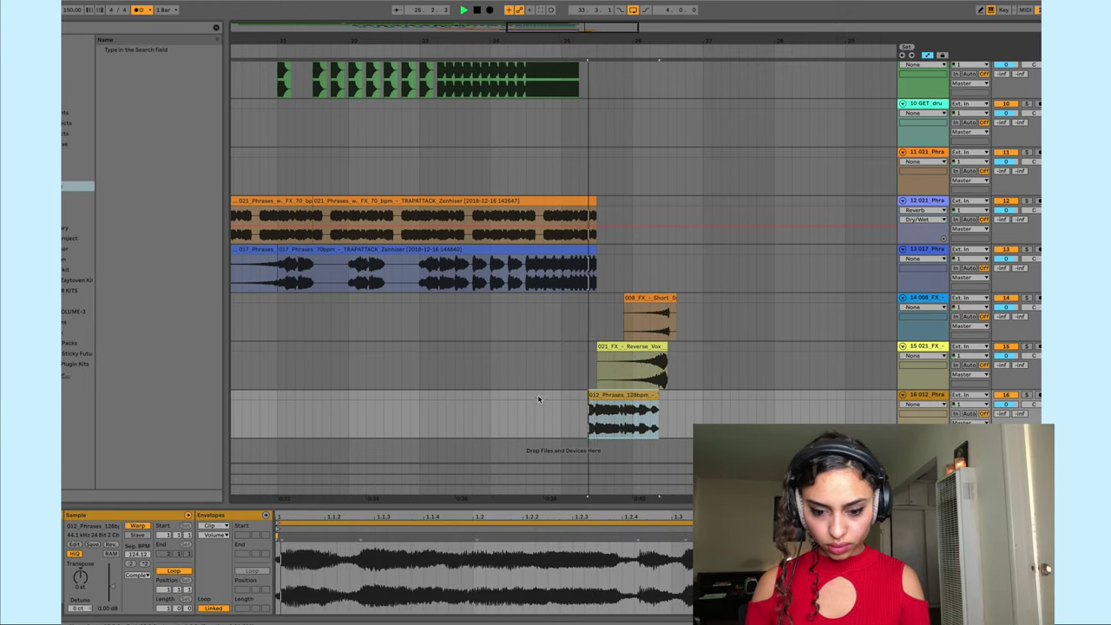
- Play back the 012_Phrases clip on track 16 from about beat 24.3 and select the clip
left_click(530, 414)
key("space")
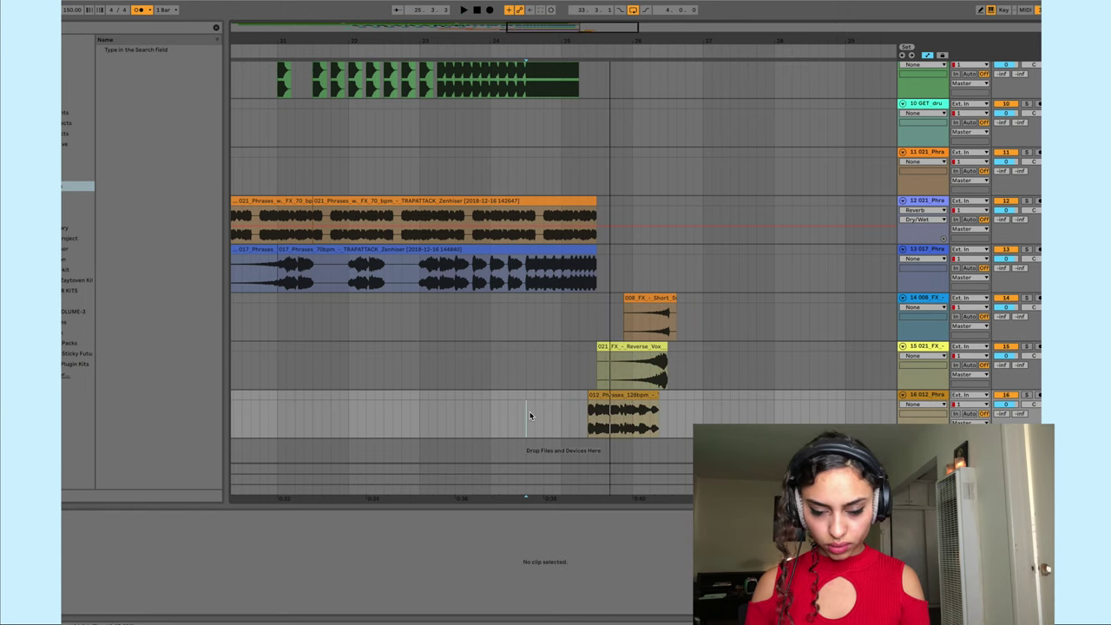
left_click(602, 395)
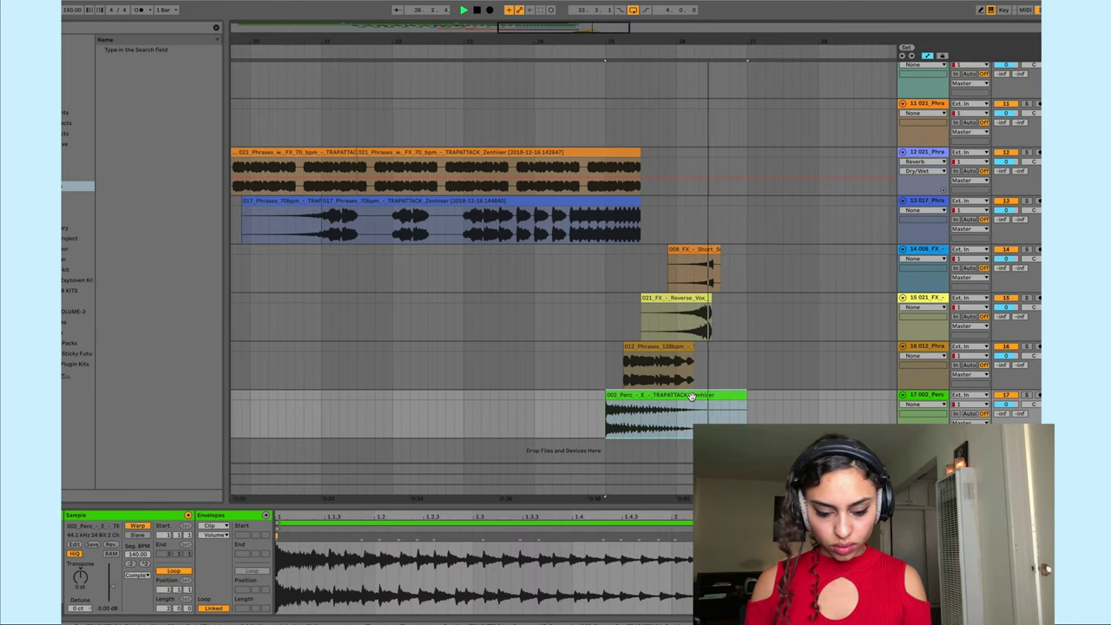
- Move the 002_Perc clip on track 17 to beat 24.3, reverse it, and trim its start to bar 25
left_click_drag(690, 396, 661, 395)
key("space")
key("space")
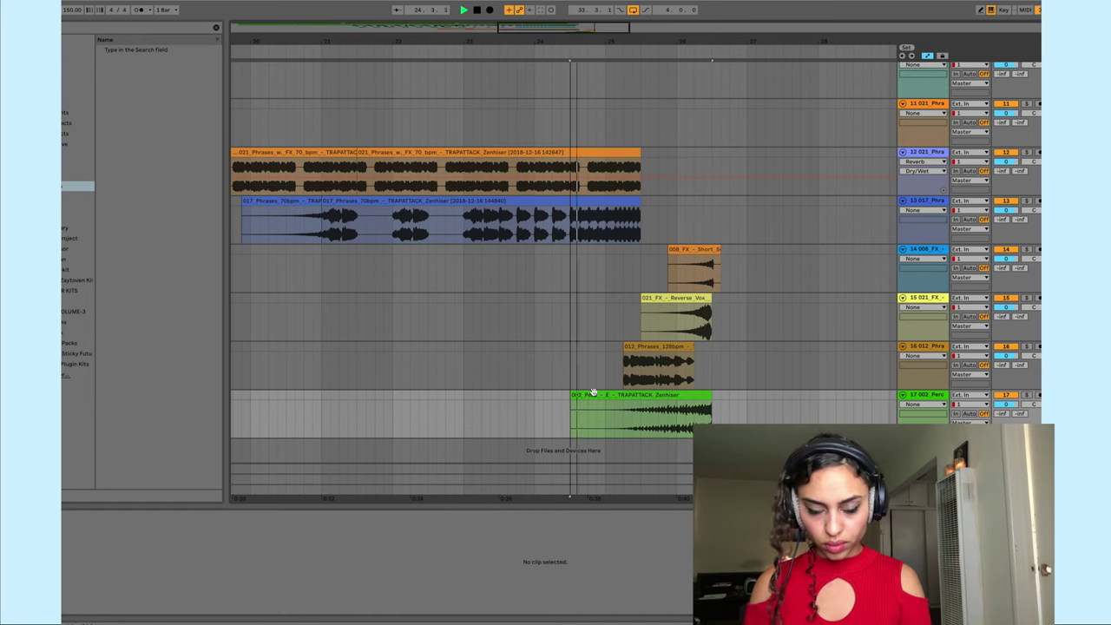
left_click_drag(572, 395, 610, 396)
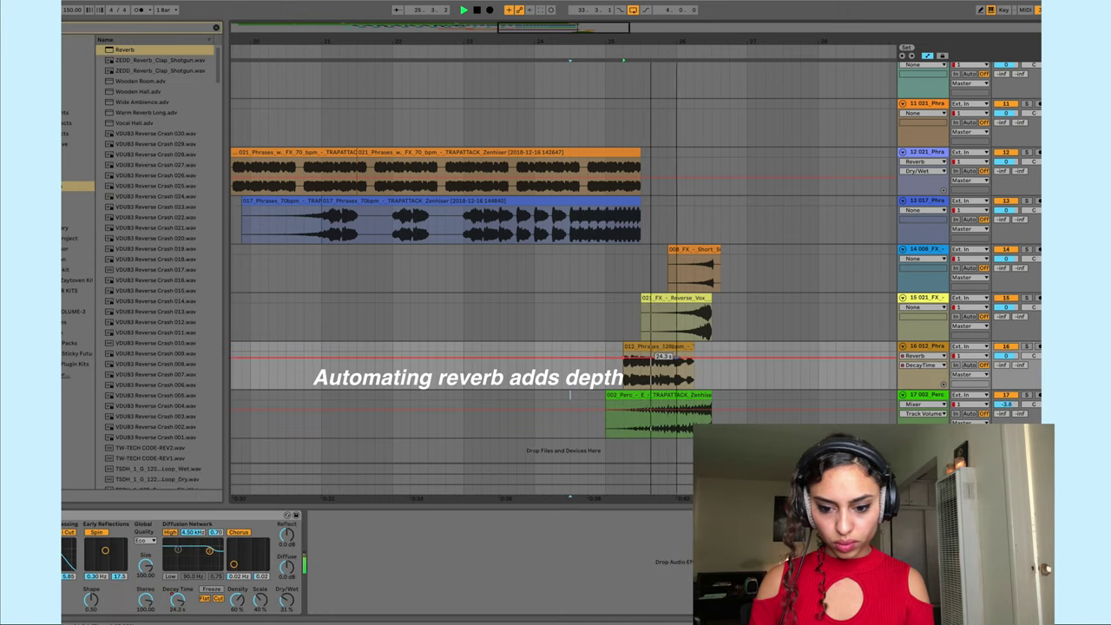
- Automate the Reverb decay time on track 16 to fall across the 012_Phrases clip and reach its minimum around beat 26.3
left_click_drag(697, 371, 709, 389)
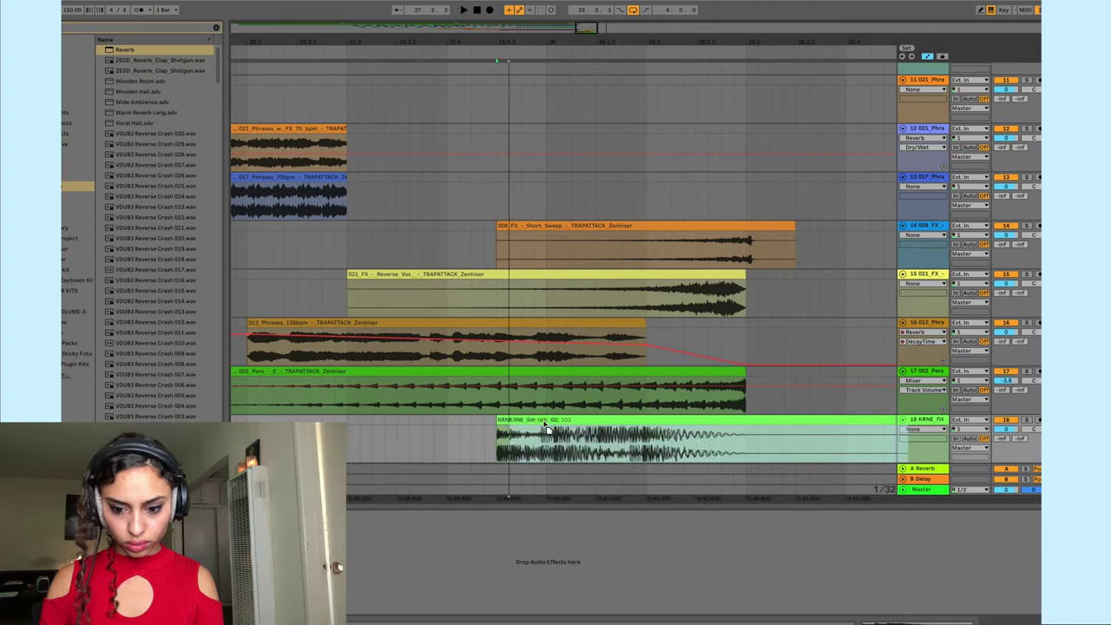
- Position the KRNE_fill_tom clip on track 18 just after bar 26, play it back, and shorten its end
left_click_drag(545, 426, 595, 426)
left_click_drag(484, 429, 496, 429)
left_click_drag(700, 421, 750, 425)
left_click_drag(473, 454, 481, 455)
key("space")
key("space")
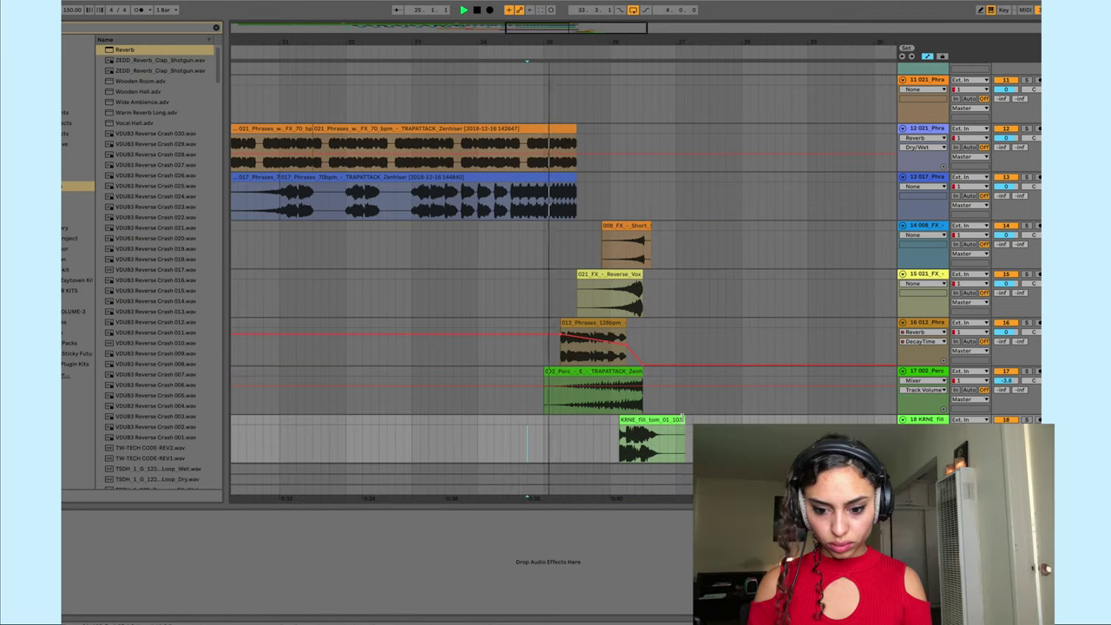
left_click_drag(651, 420, 645, 419)
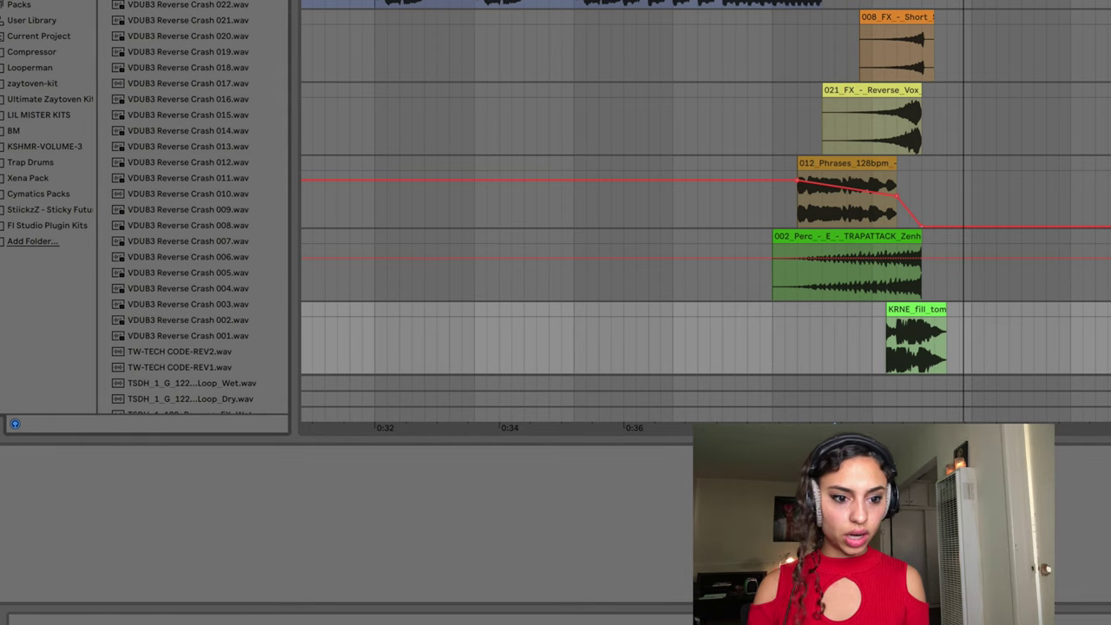
- Add an Auto Filter to the KRNE_fill_tom track, switch it to high-pass, and lower its cutoff frequency
type("v")
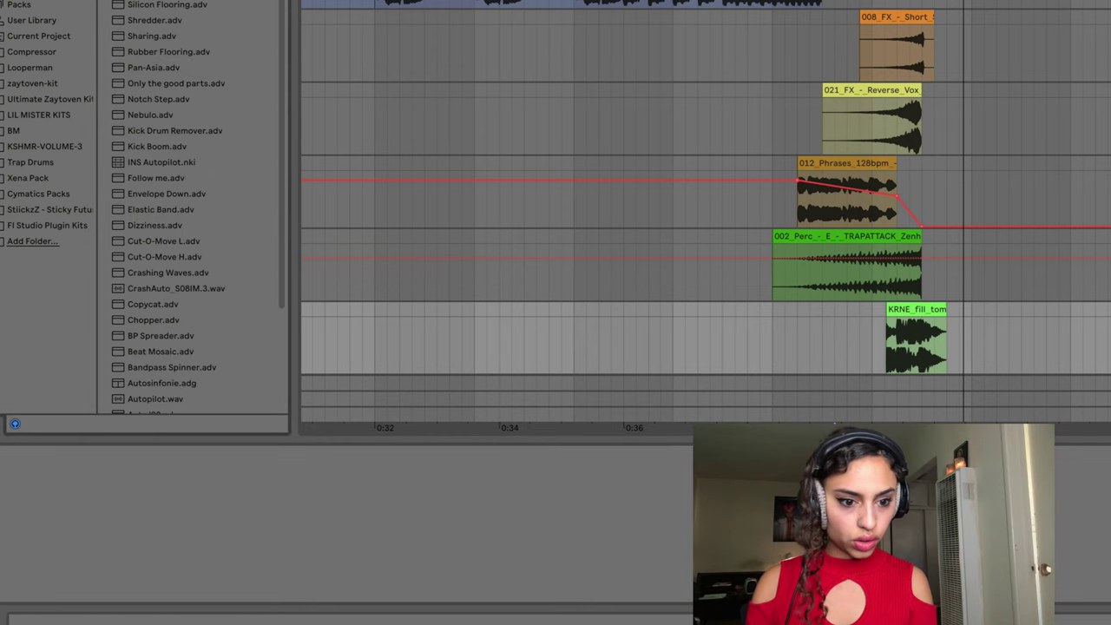
key("Return")
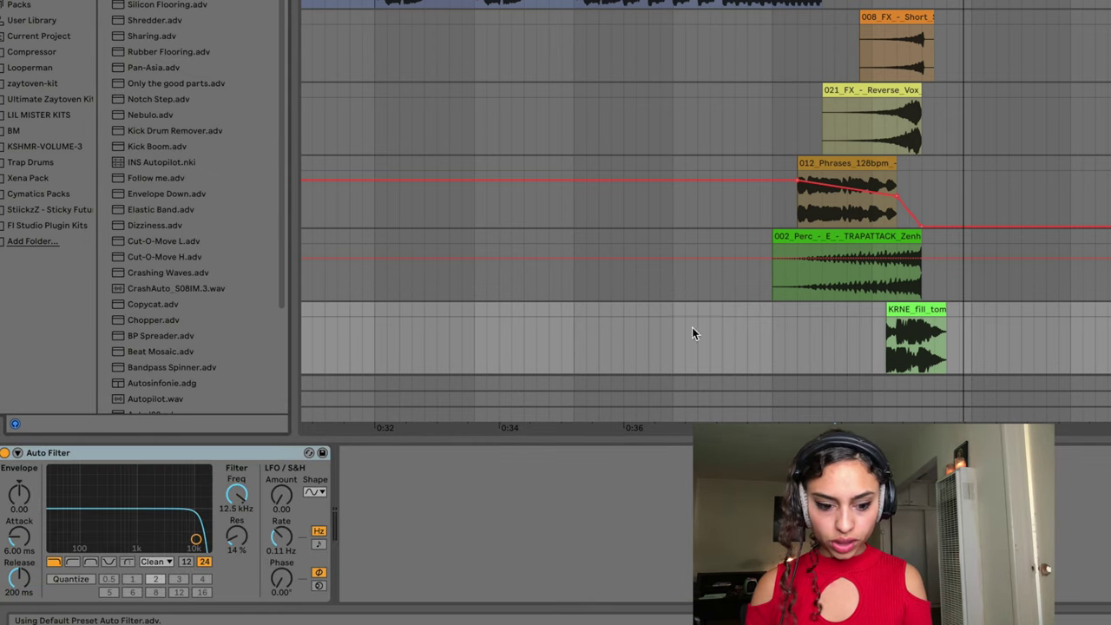
left_click(71, 563)
left_click_drag(198, 543, 129, 539)
- Automate the track 18 Auto Filter frequency to fall from the start of the KRNE_fill_tom clip to its minimum, and play it back
left_click_drag(898, 357, 946, 375)
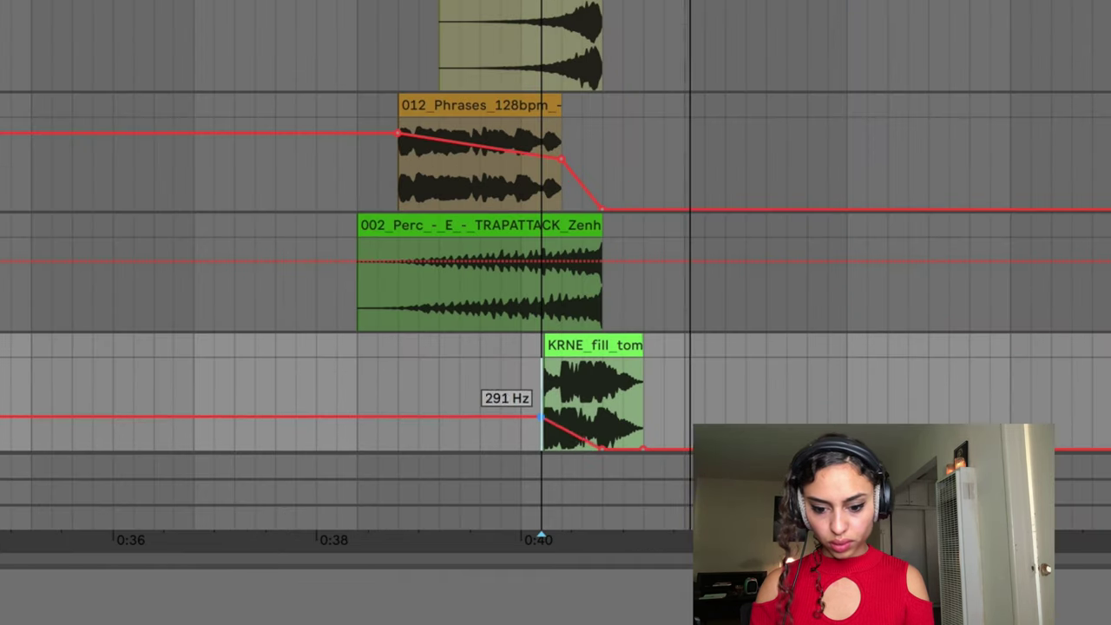
left_click_drag(883, 353, 883, 357)
key("space")
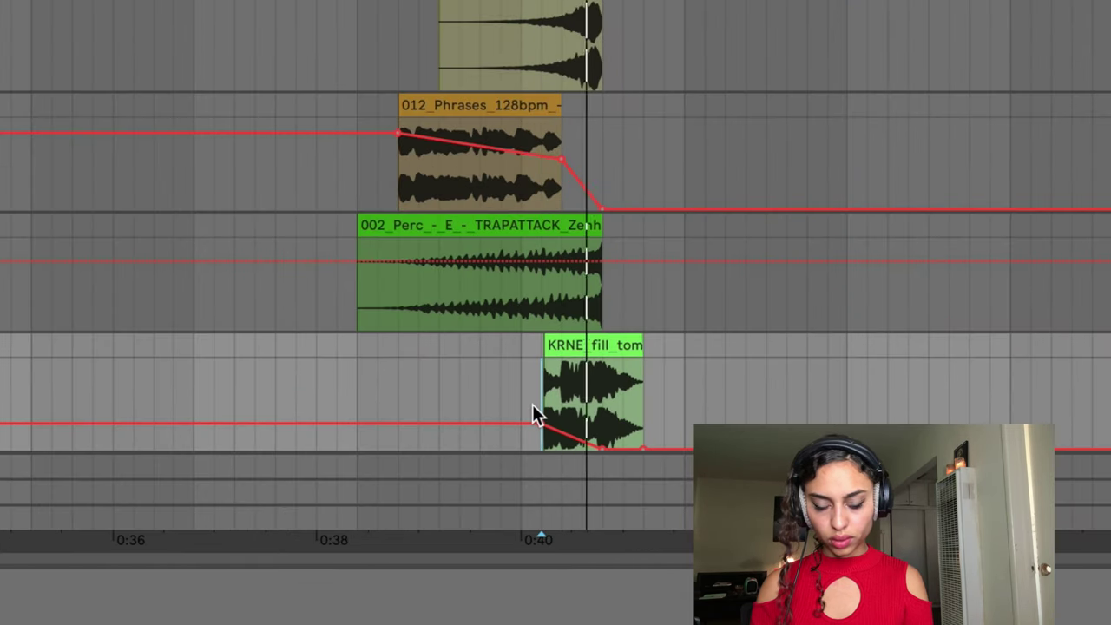
- Play back the transition from about bar 24 through the end of the KRNE_fill_tom clip
key("minus")
key("minus")
key("minus")
key("minus")
key("minus")
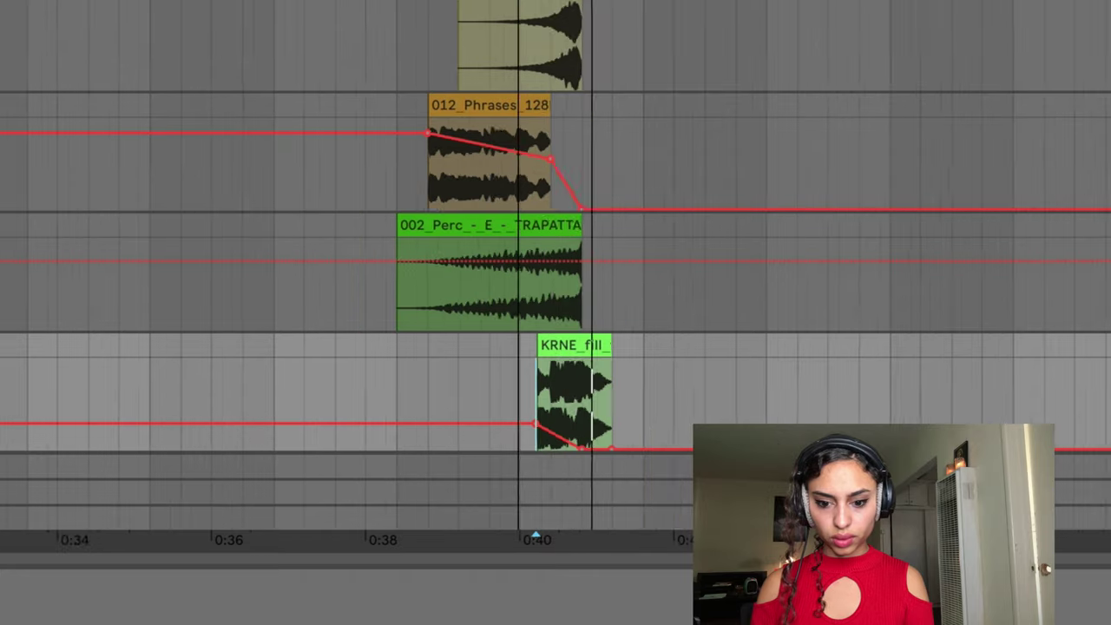
left_click(292, 43)
key("plus")
key("plus")
key("plus")
key("plus")
key("plus")
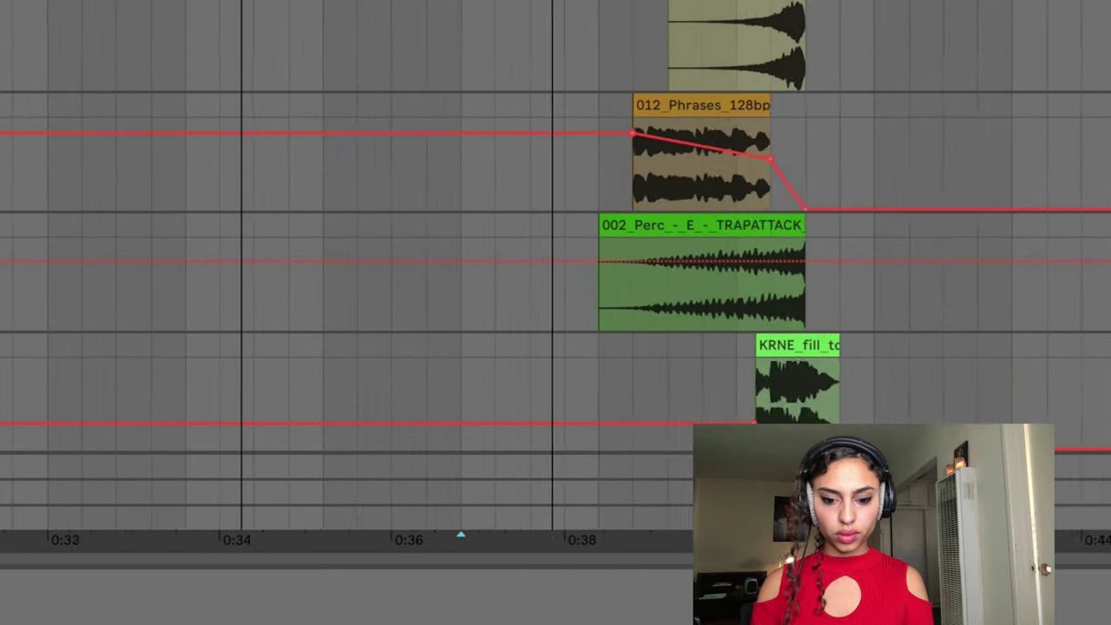
scroll(555, 265, "right", 8)
scroll(555, 265, "up", 1)
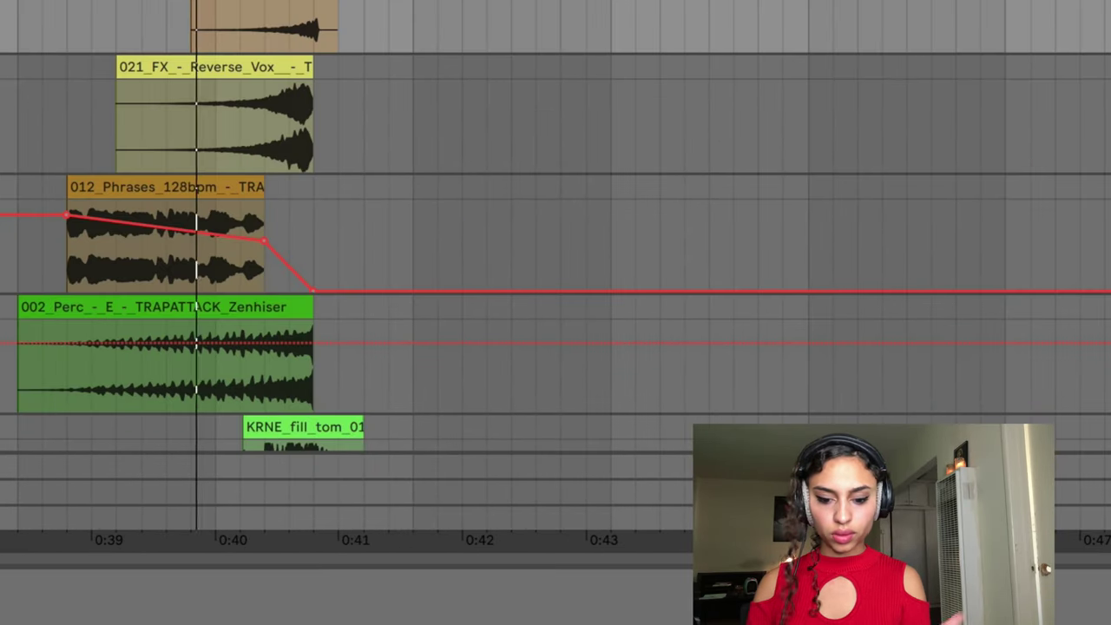
scroll(555, 265, "down", 2)
scroll(556, 265, "left", 3)
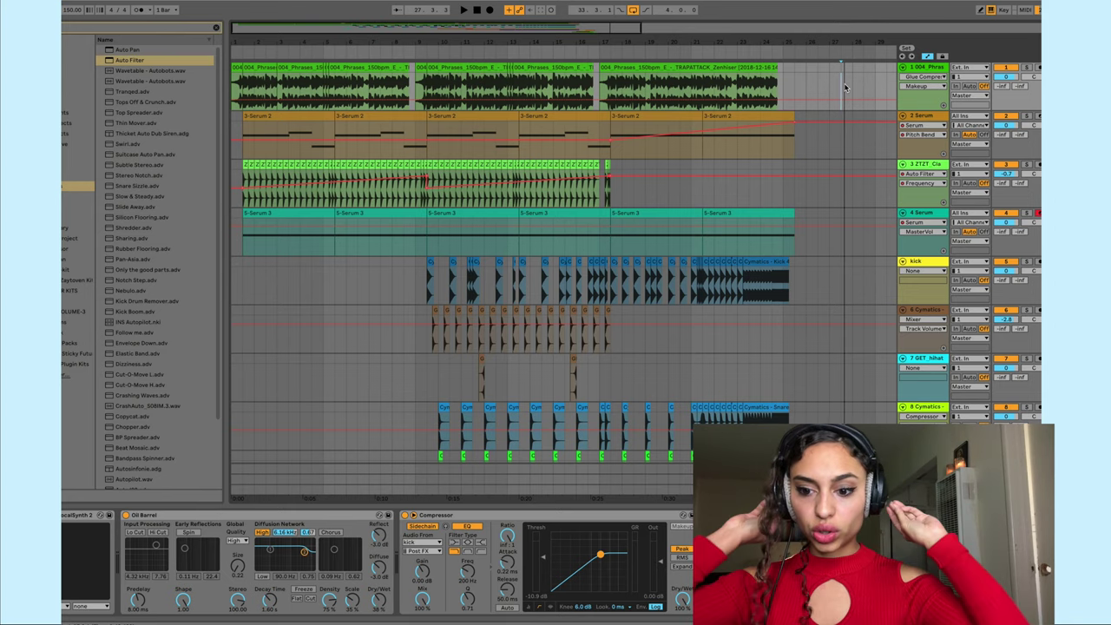
- Review the arrangement across all tracks, from the opening to the ends of the kick and snare rolls around bar 25
scroll(845, 86, "right", 5)
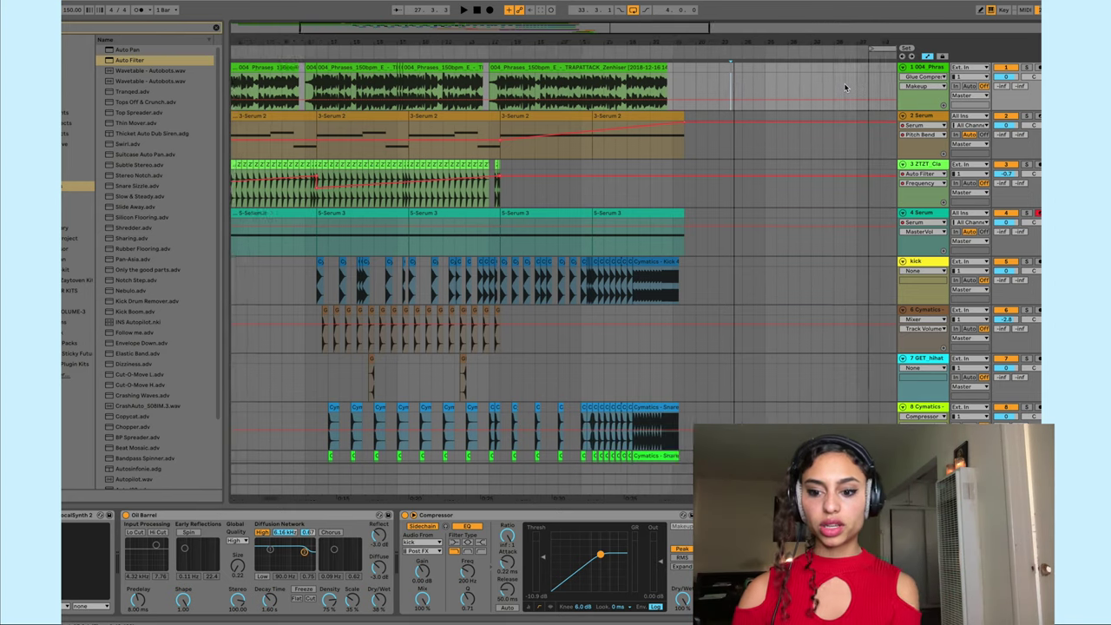
scroll(505, 328, "down", 10)
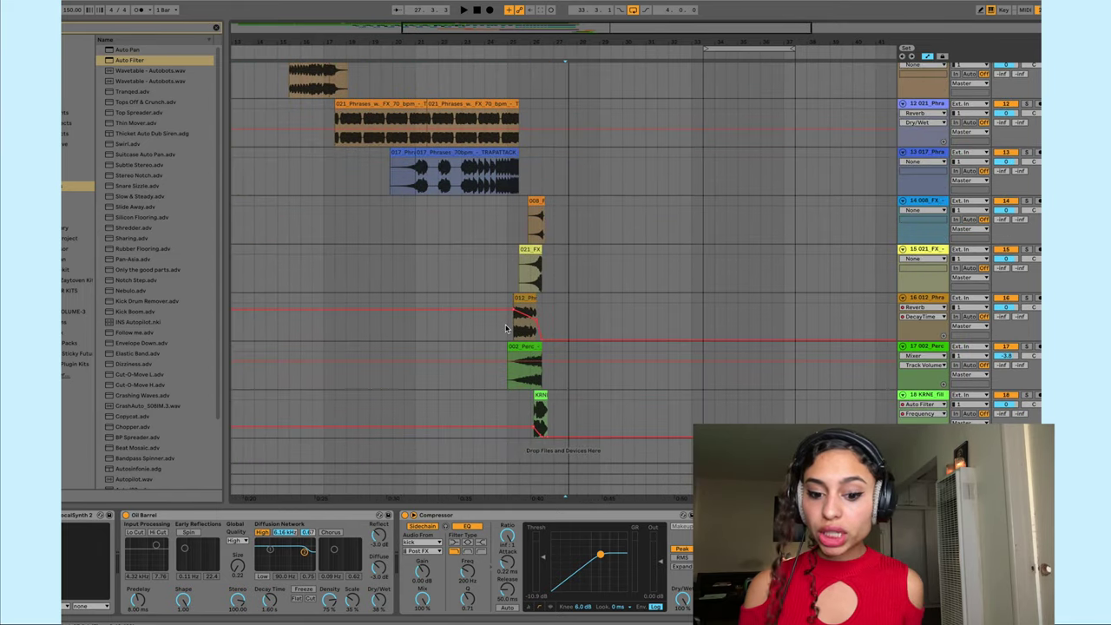
scroll(506, 328, "up", 10)
scroll(527, 231, "left", 5)
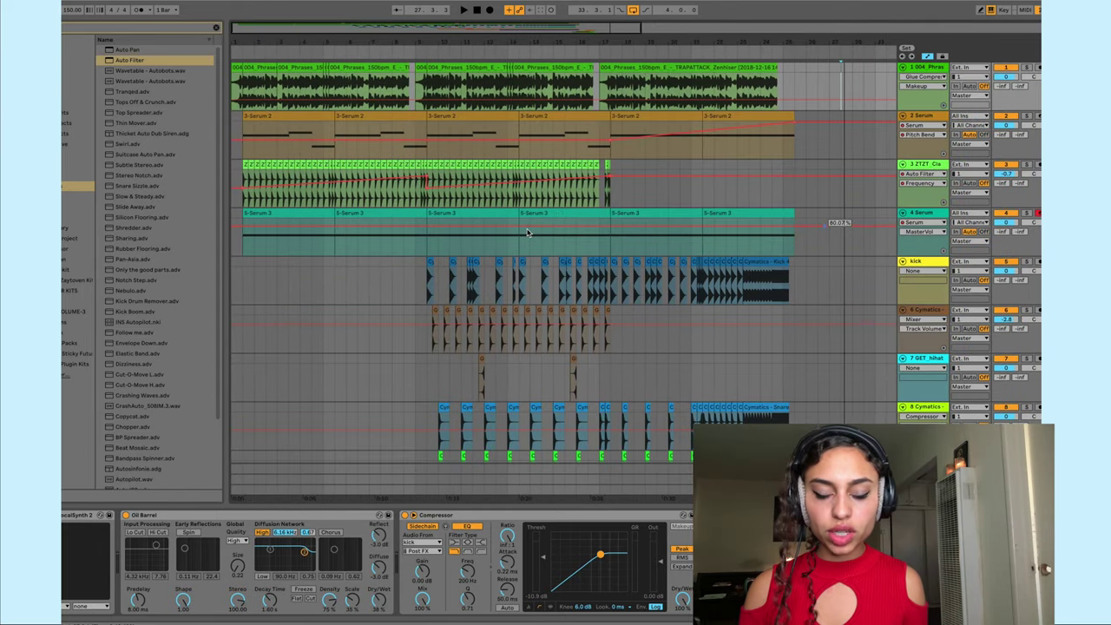
left_click(429, 263)
scroll(709, 335, "right", 4)
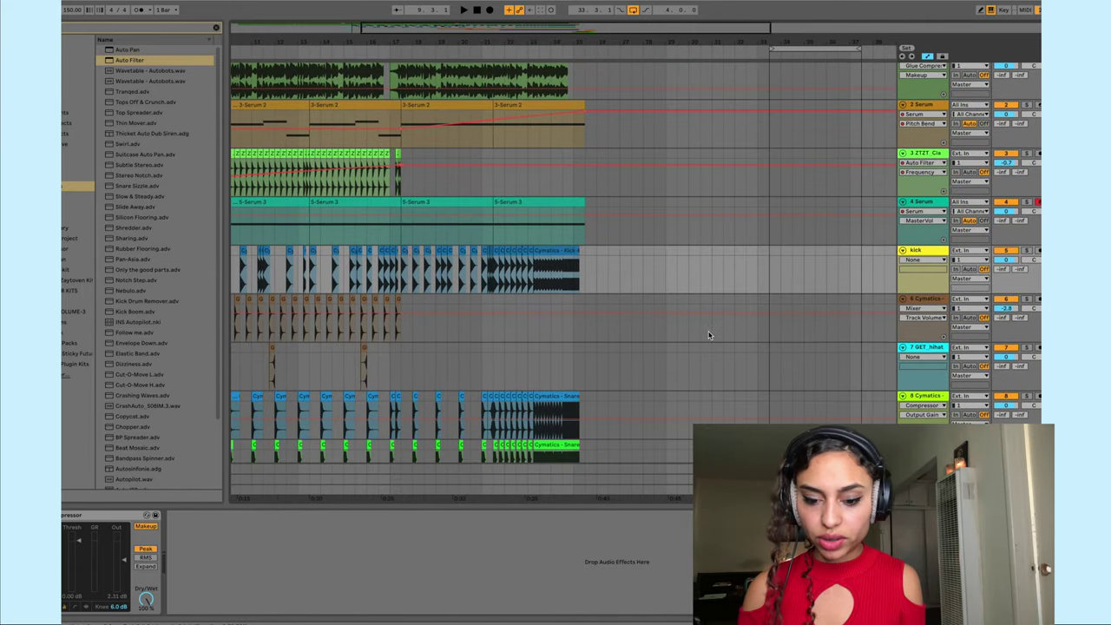
left_click(571, 305)
left_click_drag(580, 42, 580, 126)
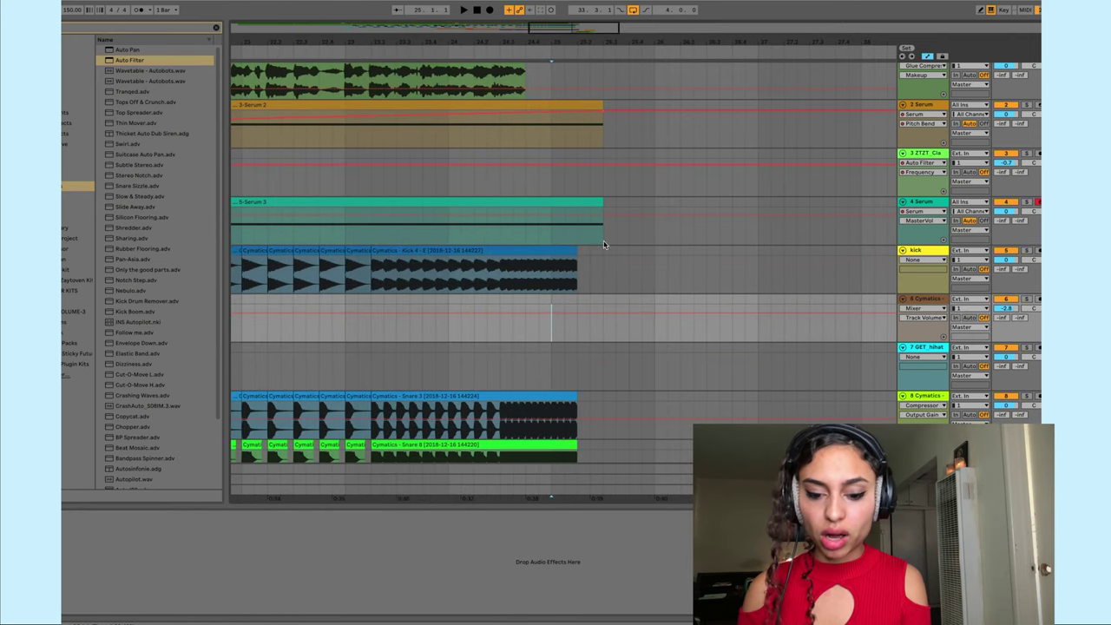
left_click(600, 279)
scroll(599, 279, "left", 5)
scroll(600, 280, "right", 2)
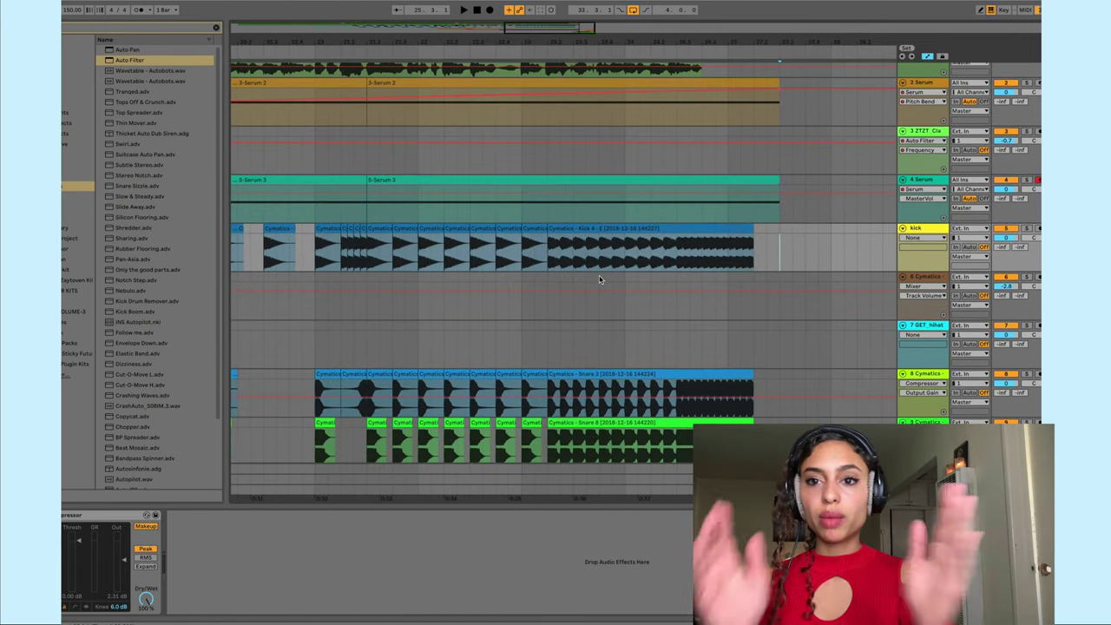
scroll(521, 287, "right", 5)
scroll(447, 291, "down", 1)
left_click(446, 291)
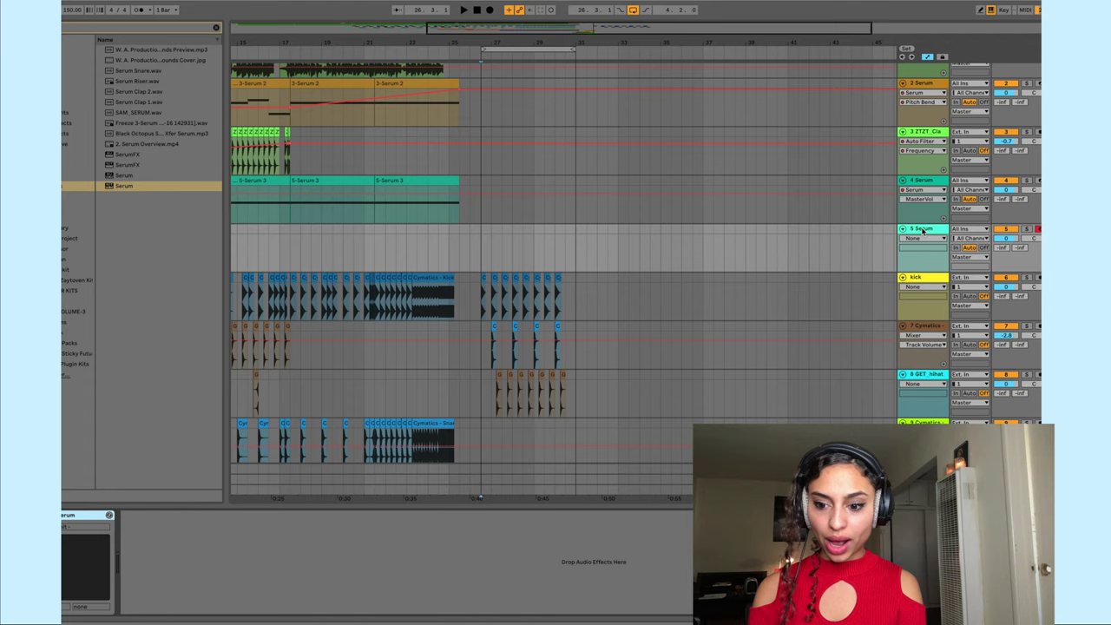
- Add two new audio tracks directly below the 5 Serum track
left_click(922, 230)
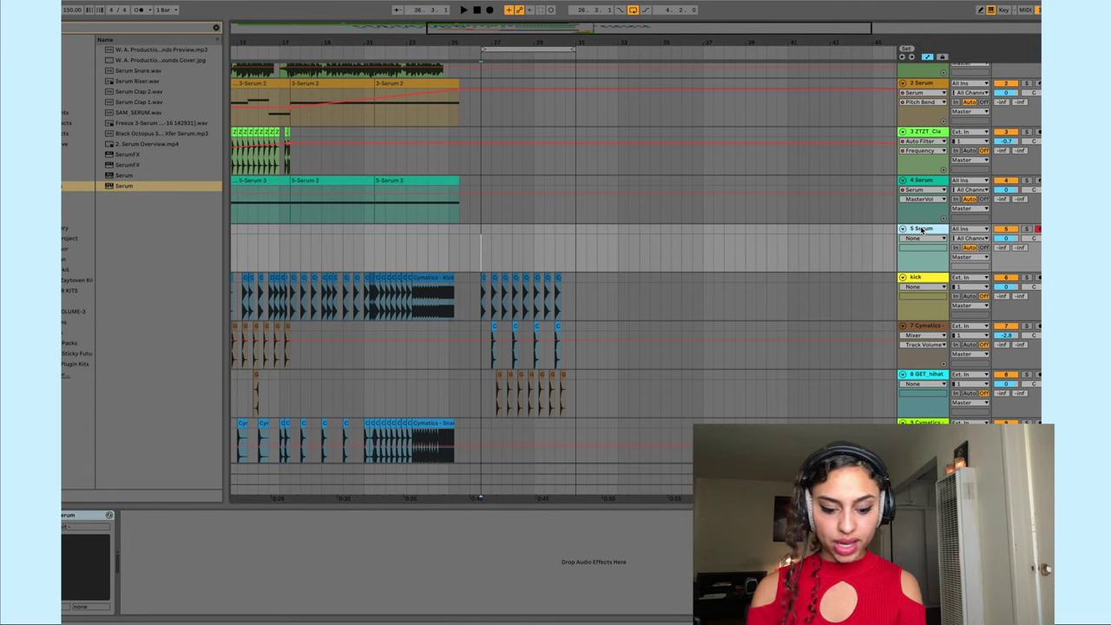
key("super+t")
key("super+t")
left_click(922, 230)
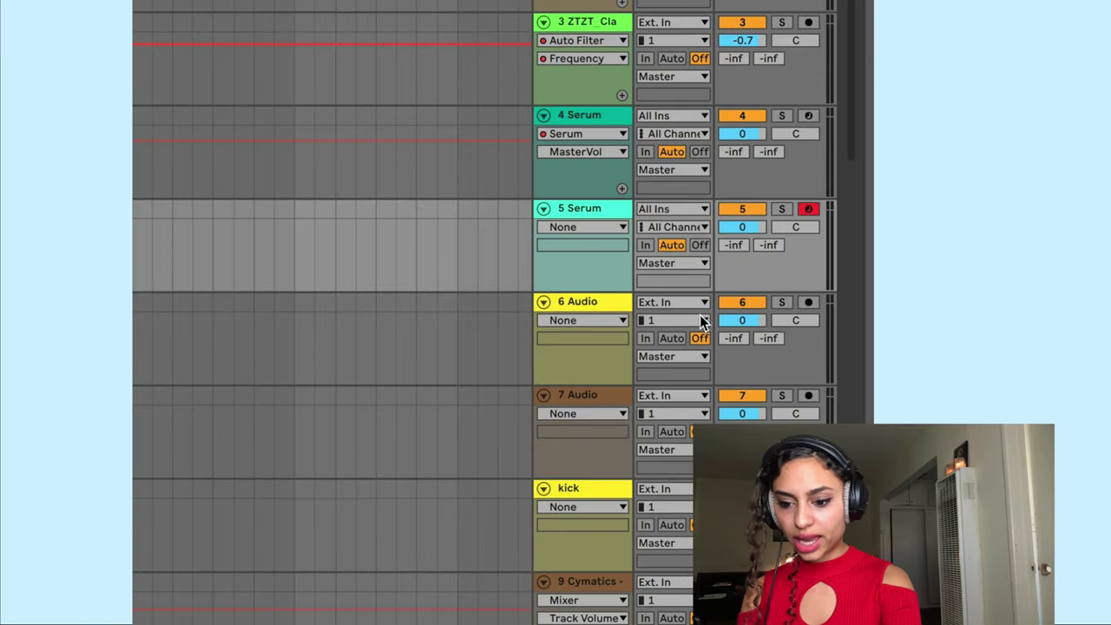
- Set the audio input of the 6 Audio track to Resampling
left_click(984, 299)
left_click(982, 289)
left_click(982, 289)
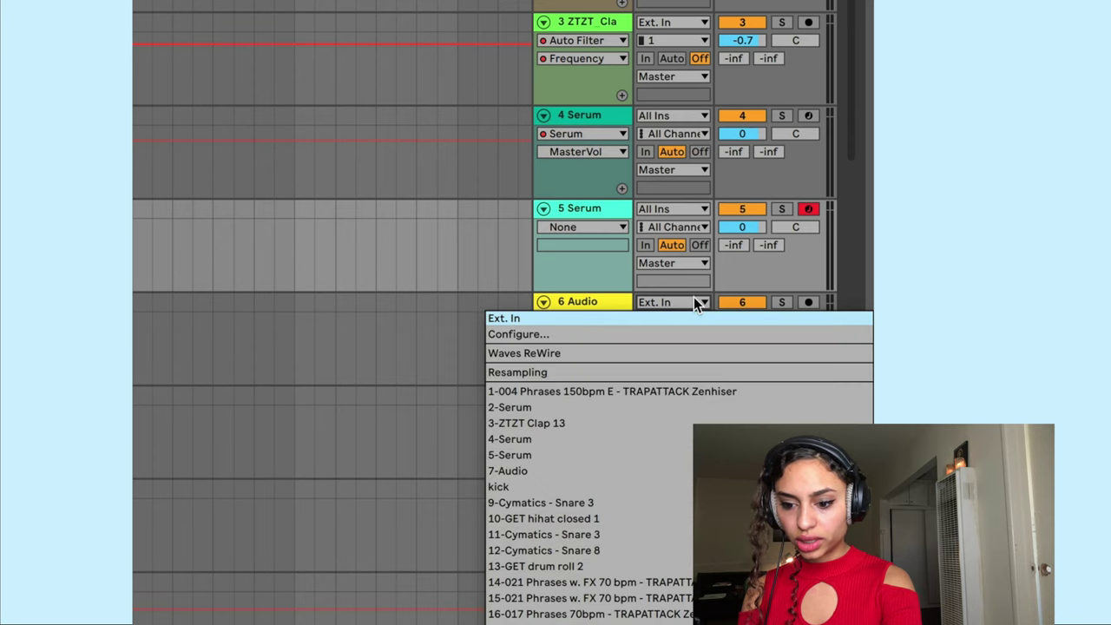
left_click(510, 373)
- Solo the 5 Serum and 6 Audio tracks and arm 6 Audio for recording
left_click(782, 301)
left_click(781, 213)
left_click(810, 303)
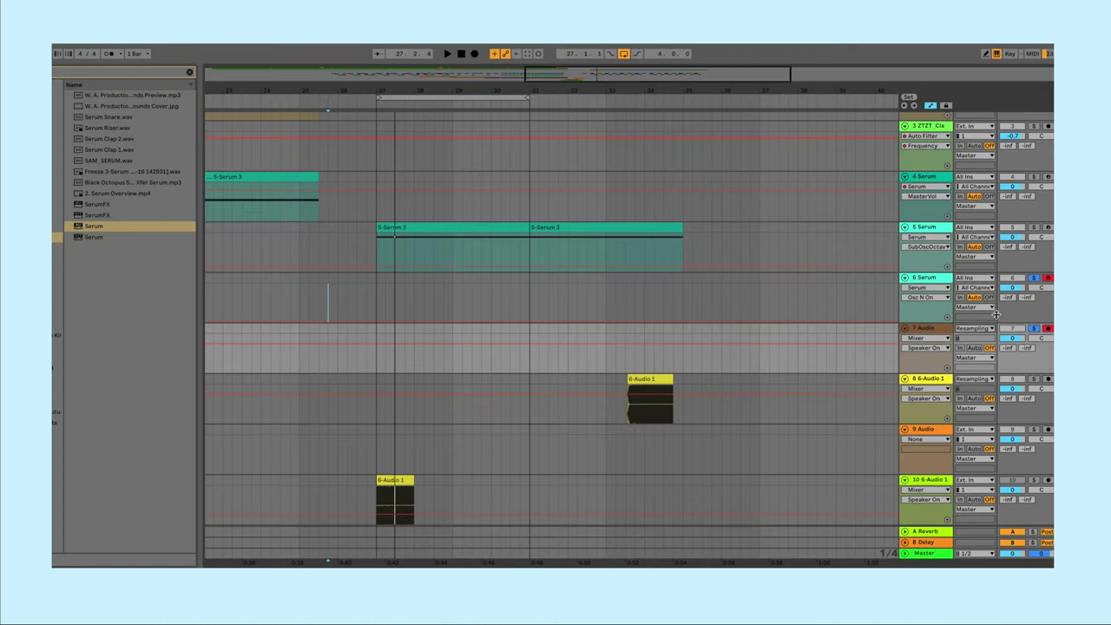
- Assign LFO 1 to the cutoff of the Reverb-type effects filter in the 6 Serum instrument
left_click(364, 291)
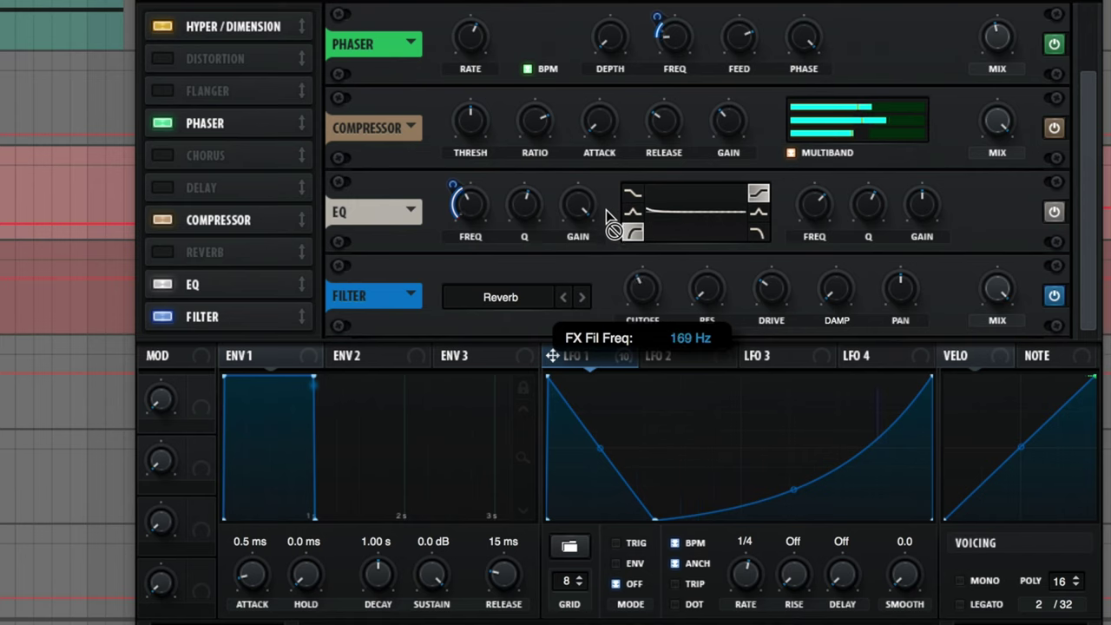
left_click_drag(605, 220, 604, 304)
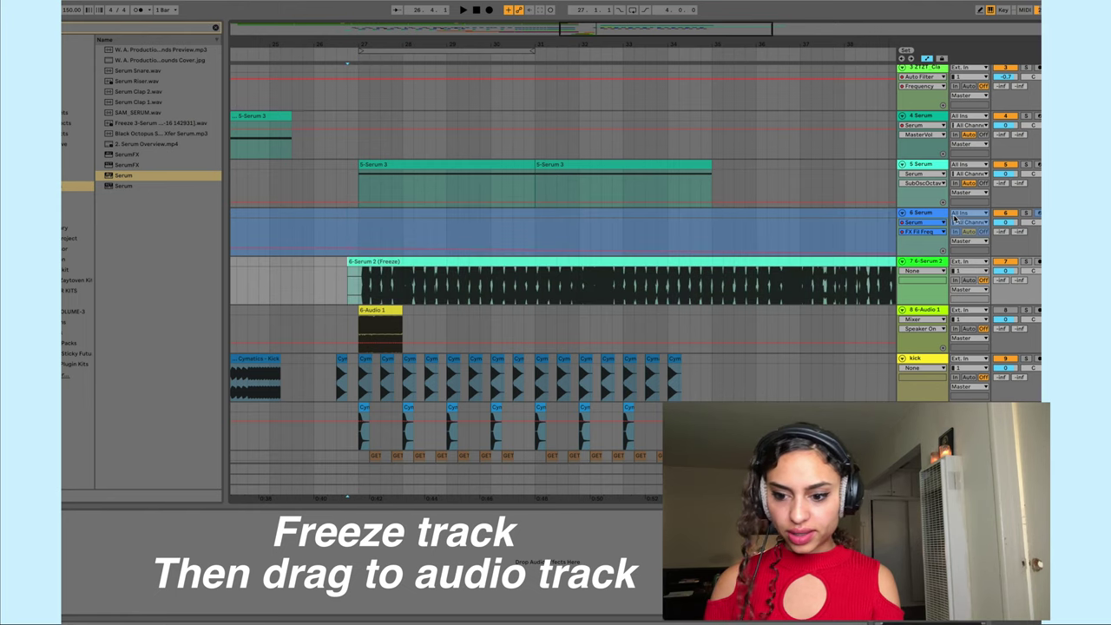
- Select the frozen 6 Serum track
left_click(936, 221)
scroll(737, 280, "right", 1)
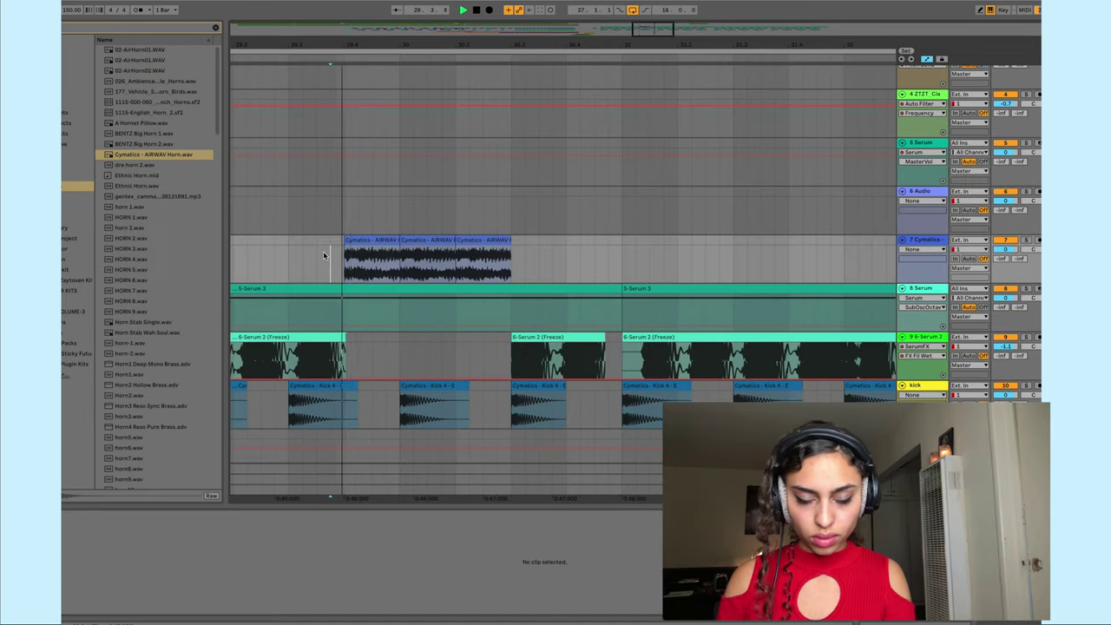
- Duplicate the Cymatics AIRWAV clip on track 7 to make a fourth copy in the row
key("ctrl+d")
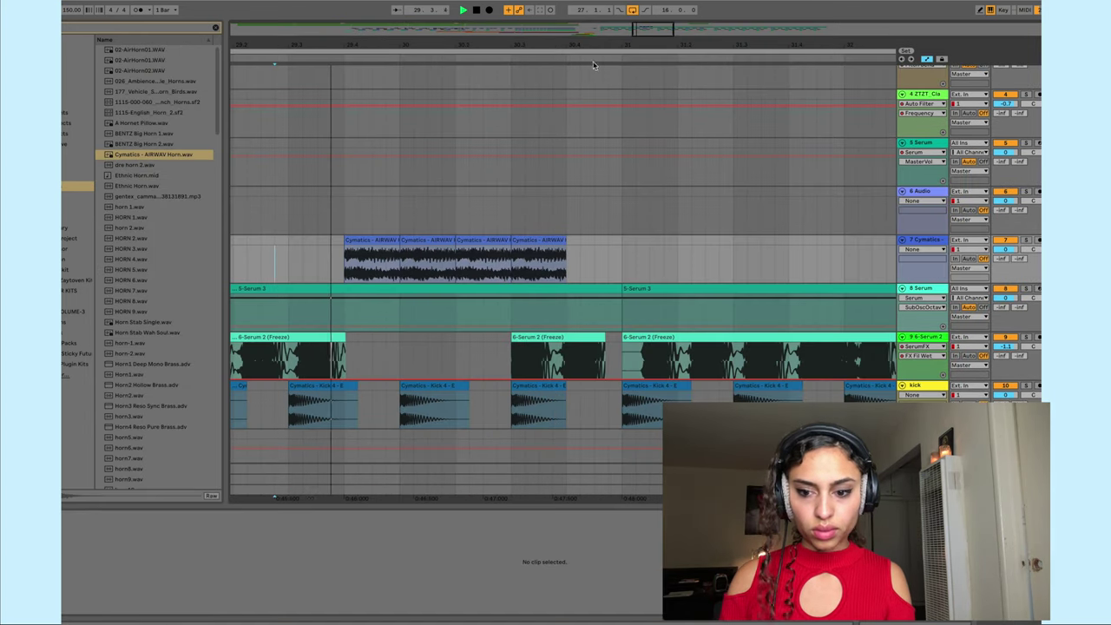
left_click_drag(599, 49, 599, 34)
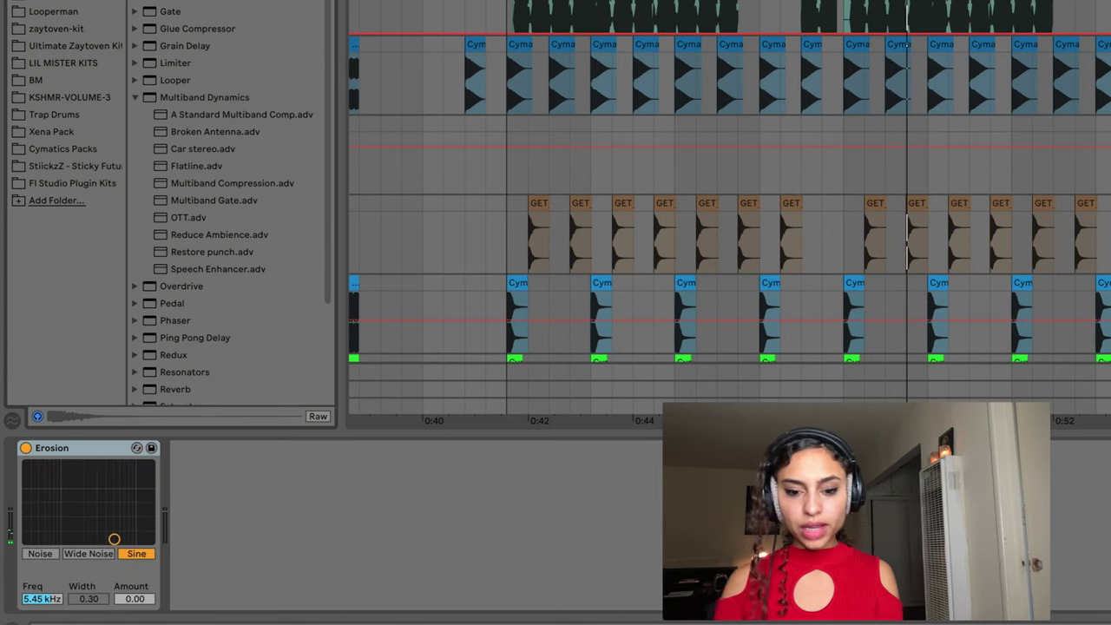
- Raise the frequency and amount of the Erosion effect in Sine mode
left_click(96, 447)
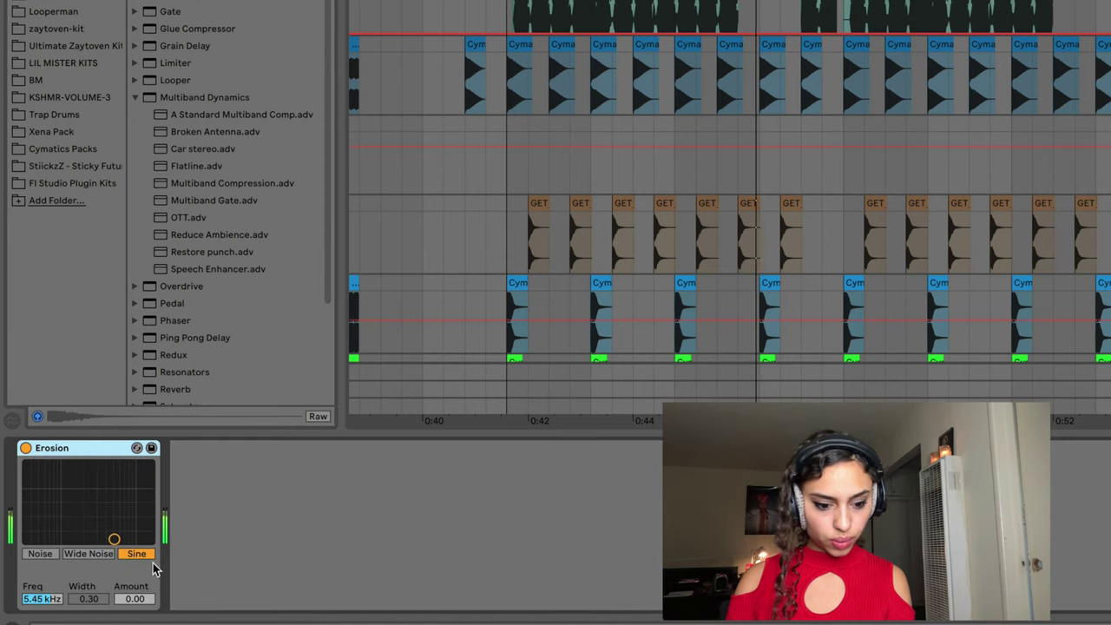
left_click_drag(114, 539, 139, 492)
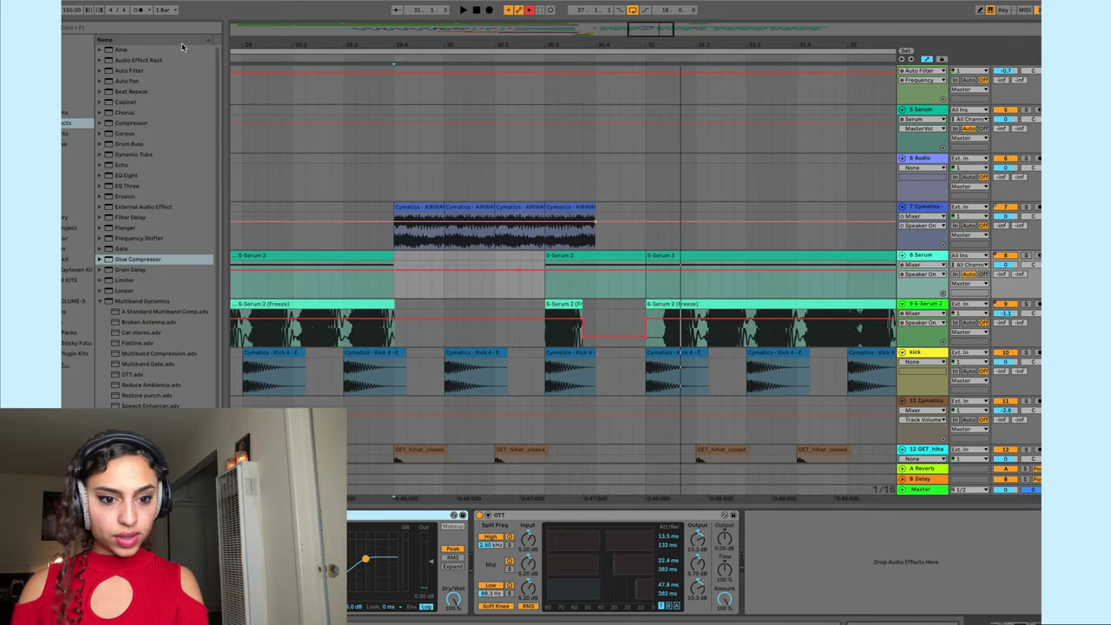
- Search the browser for Erosion and add it after OTT in the current device chain
left_click(159, 27)
type("ero")
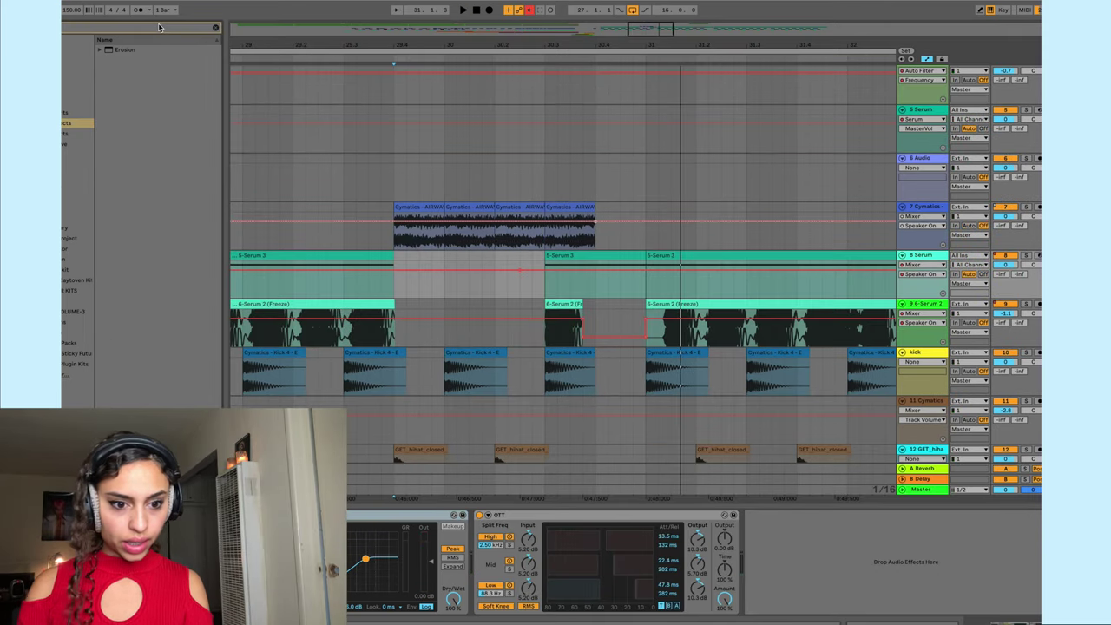
left_click_drag(125, 49, 825, 539)
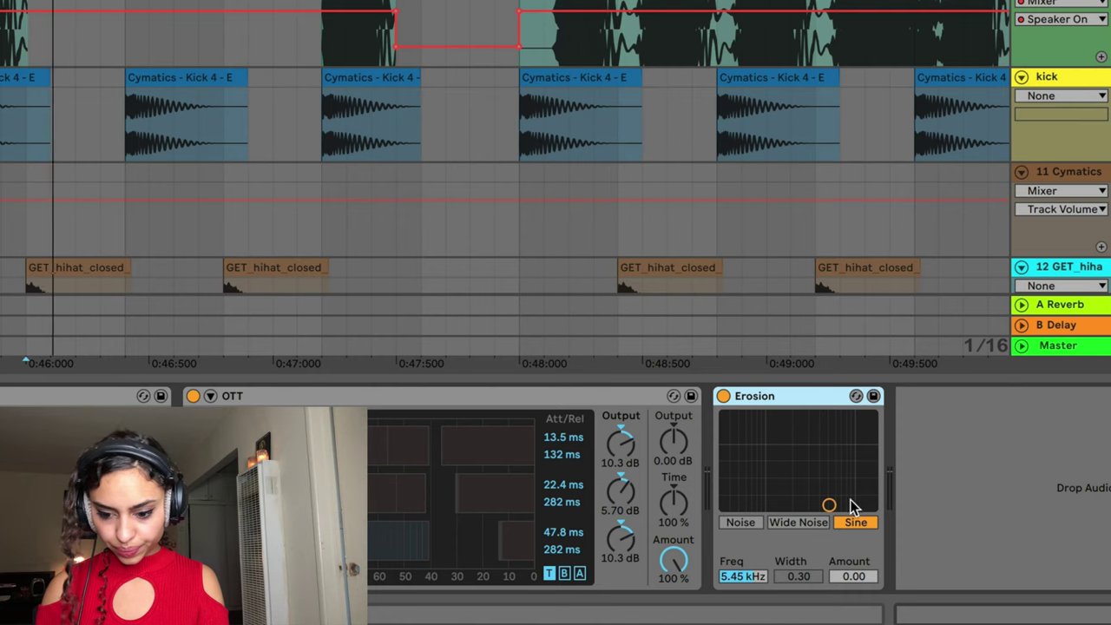
- Raise the Erosion effect to 8.18 kHz with an amount of 107 and clear the browser search
left_click_drag(851, 502, 850, 418)
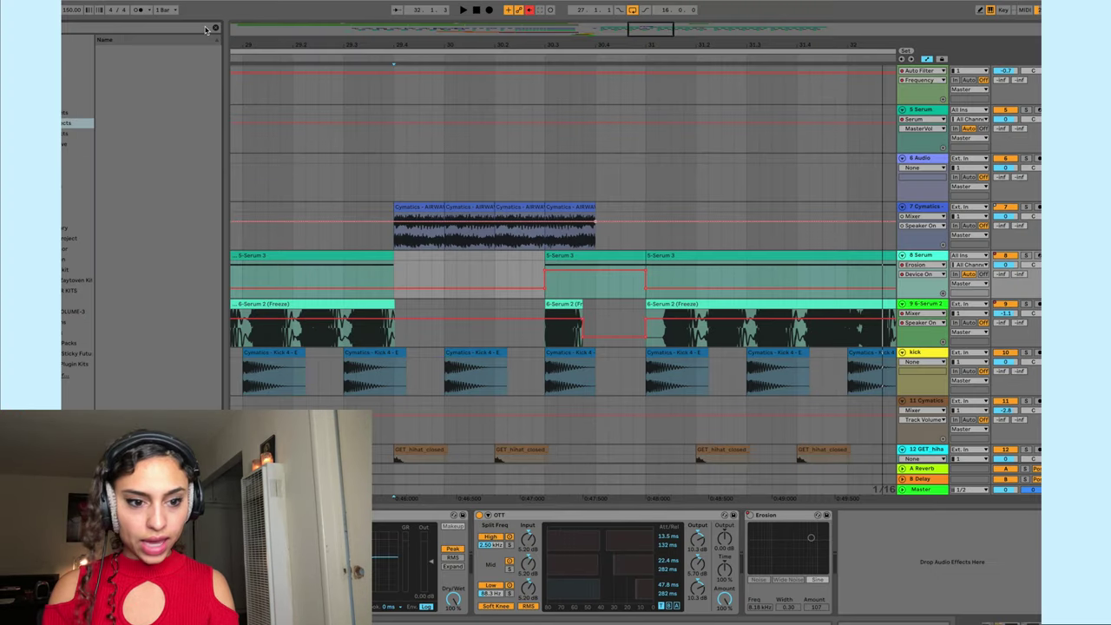
left_click(215, 28)
left_click(205, 29)
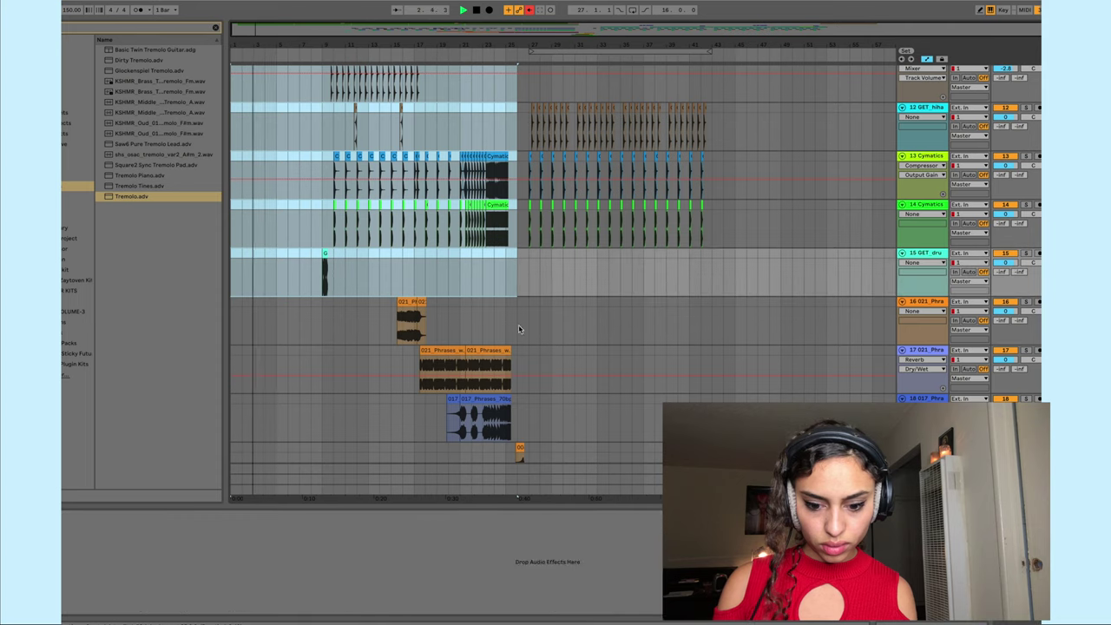
- Extend the build-up selection through the remaining phrase tracks and copy the section to directly after the drop
left_click(521, 427)
scroll(521, 427, "down", 1)
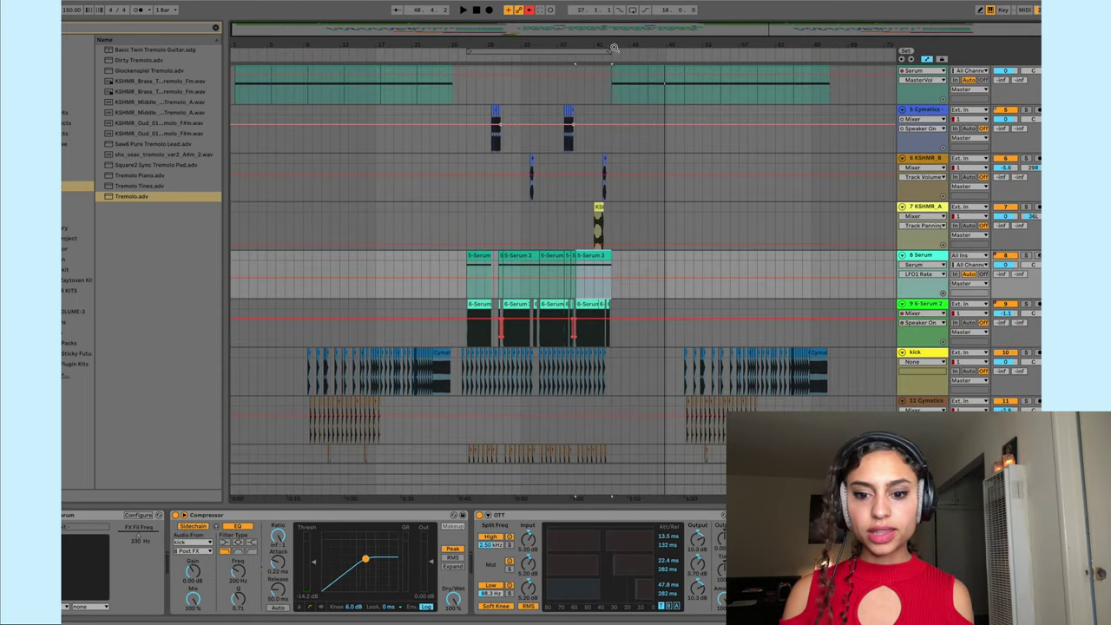
- Deactivate the first two 3-Serum 2 clips on the 2 Serum track in the repeated build-up after the drop
scroll(649, 152, "up", 5)
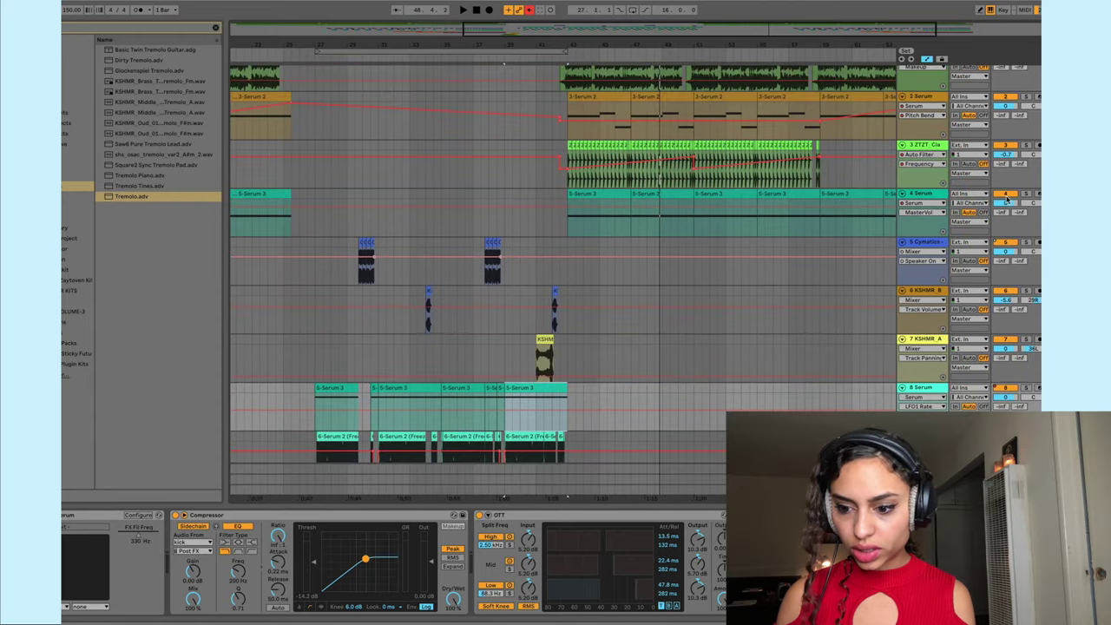
scroll(866, 167, "up", 1)
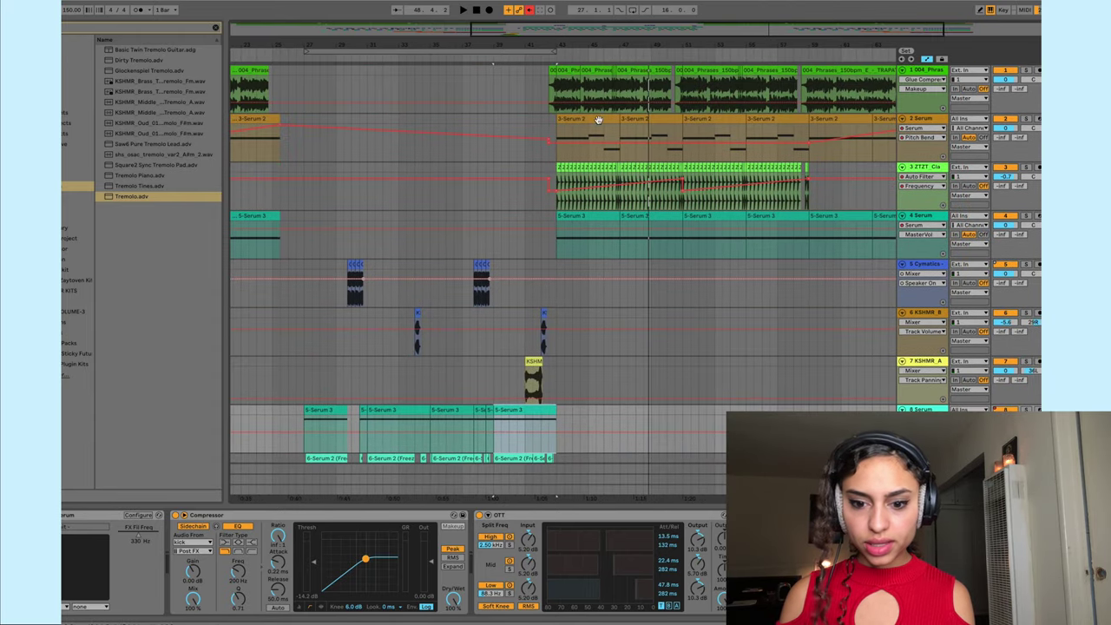
left_click(604, 128)
left_click(651, 120, "shift")
key("0")
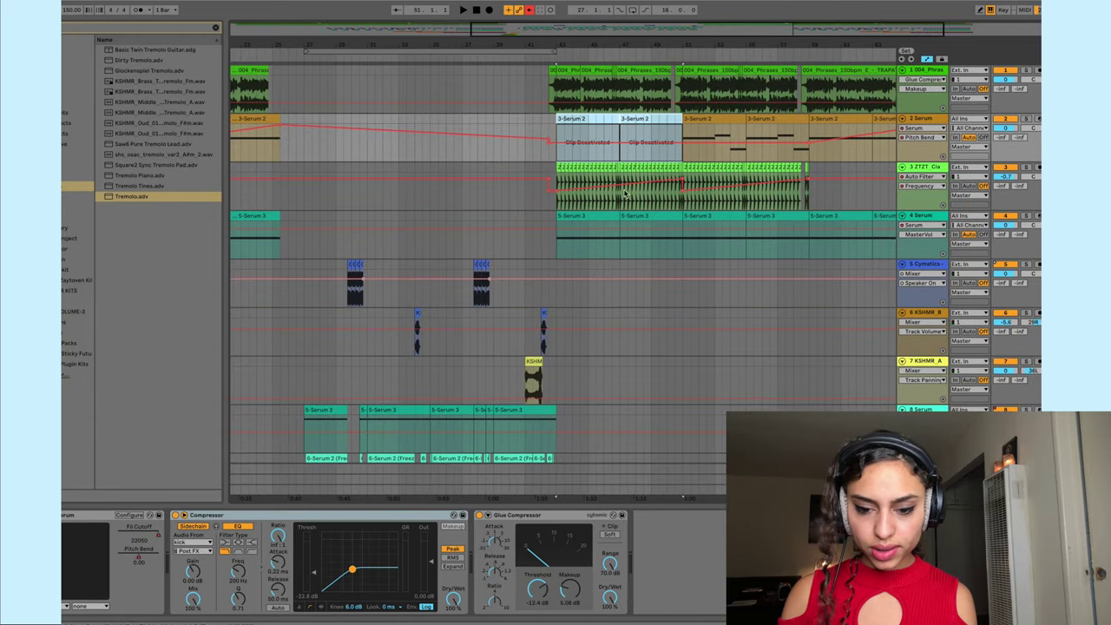
- Select the last 5-Serum 3 clip on the 8 Serum track and play the section with its Serum sub sound
scroll(643, 150, "down", 5)
left_click(544, 276)
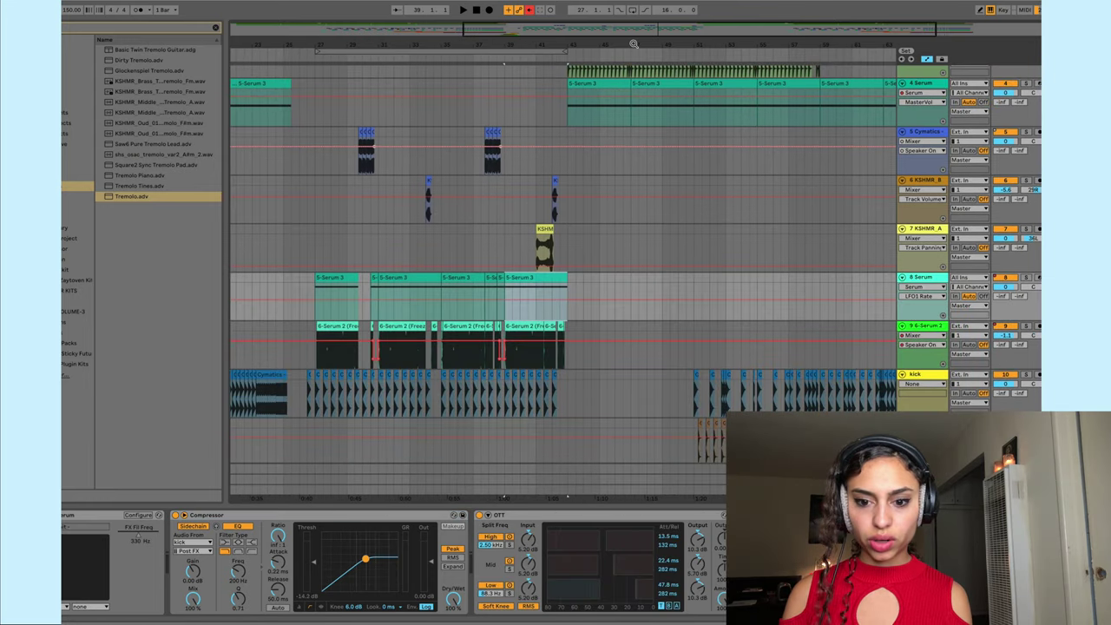
left_click_drag(627, 43, 624, 112)
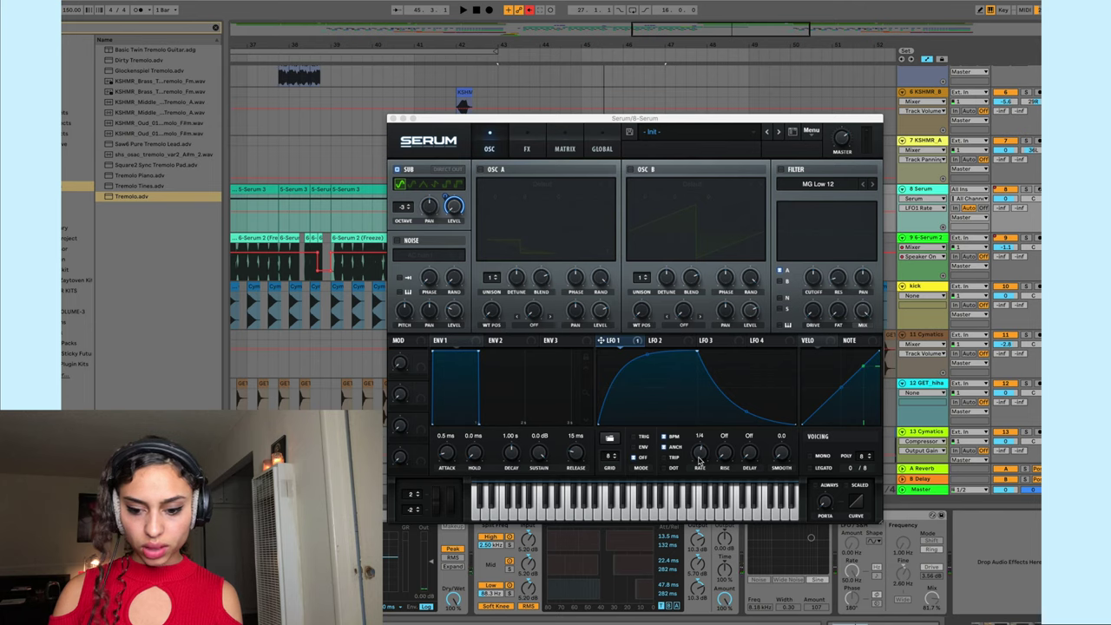
key("space")
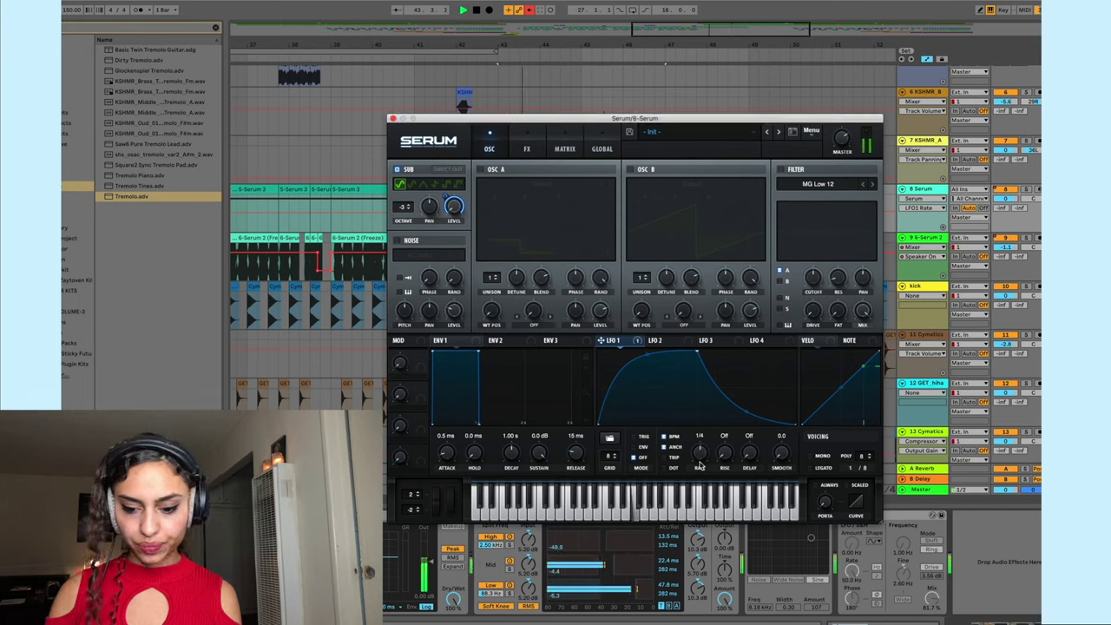